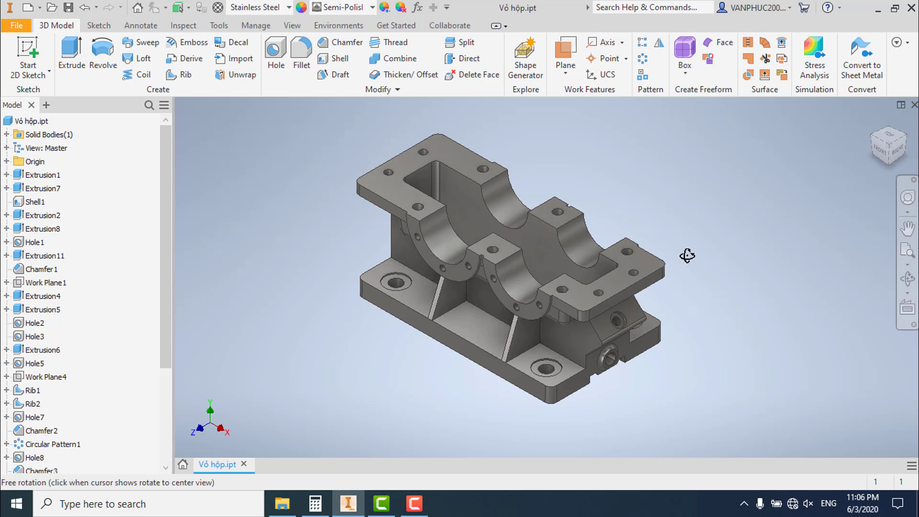
# - Orbit the existing housing model to inspect it, then restore the home isometric view
pyautogui.keyDown('shift'); pyautogui.moveTo(687, 256); pyautogui.dragTo(597, 209, button='middle'); pyautogui.keyUp('shift')
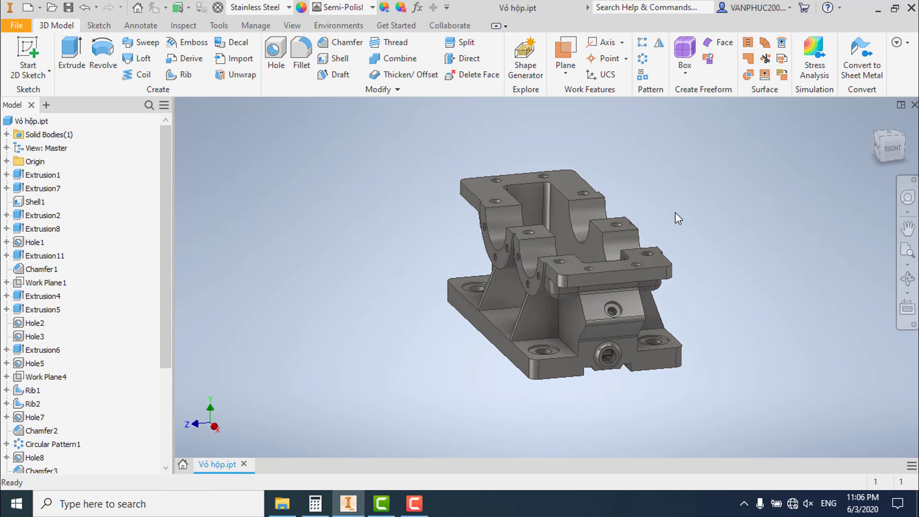
pyautogui.click(871, 120)
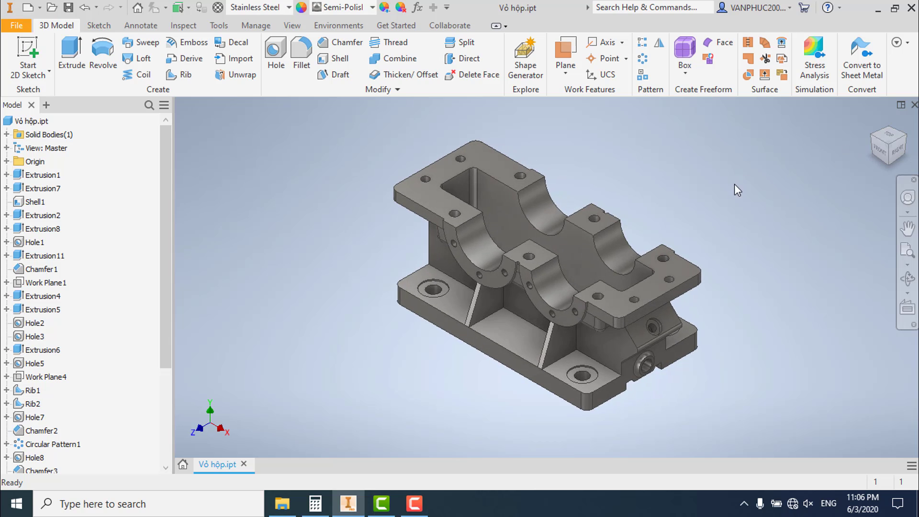
pyautogui.moveTo(734, 186)
pyautogui.keyDown('shift'); pyautogui.mouseDown(button='middle')
pyautogui.moveTo(707, 189)
pyautogui.moveTo(703, 160)
pyautogui.moveTo(627, 173)
pyautogui.moveTo(674, 242)
pyautogui.moveTo(596, 240)
pyautogui.moveTo(669, 241)
pyautogui.moveTo(576, 257)
pyautogui.moveTo(642, 259)
pyautogui.moveTo(640, 233)
pyautogui.moveTo(647, 266)
pyautogui.mouseUp(button='middle'); pyautogui.keyUp('shift')
pyautogui.click(872, 122)
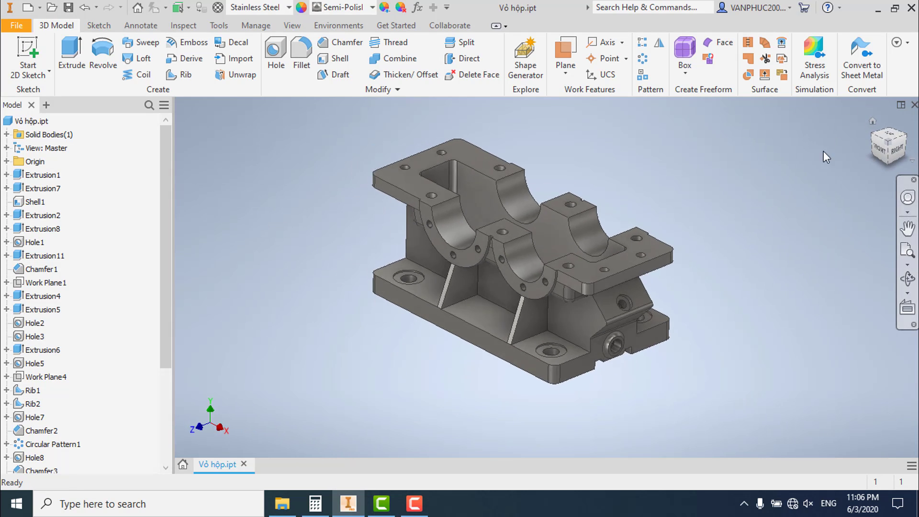
# - Create a new part from the en-US Metric Standard (mm).ipt template and sketch on XY
pyautogui.click(28, 8)
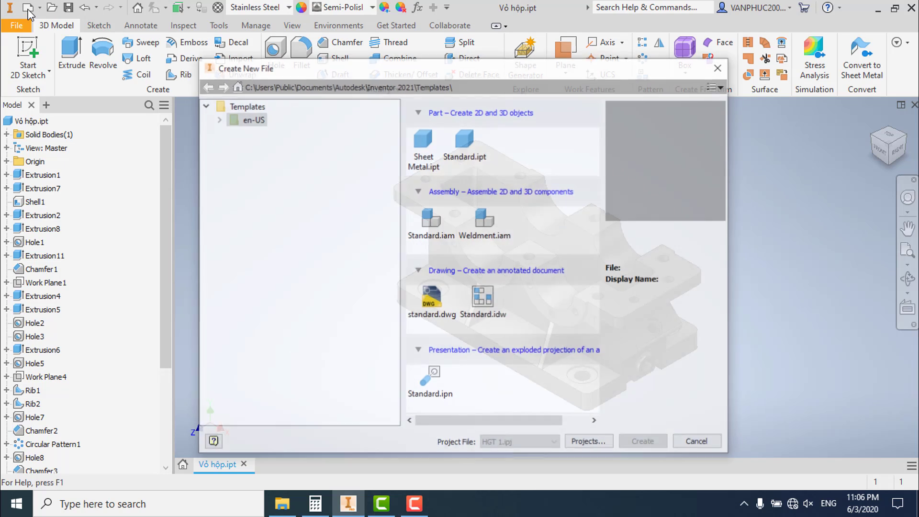
pyautogui.click(217, 119)
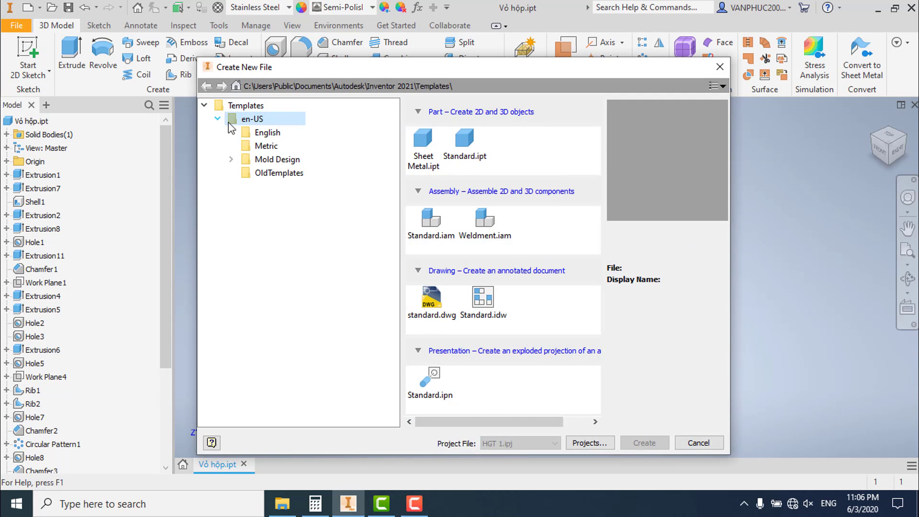
pyautogui.click(266, 145)
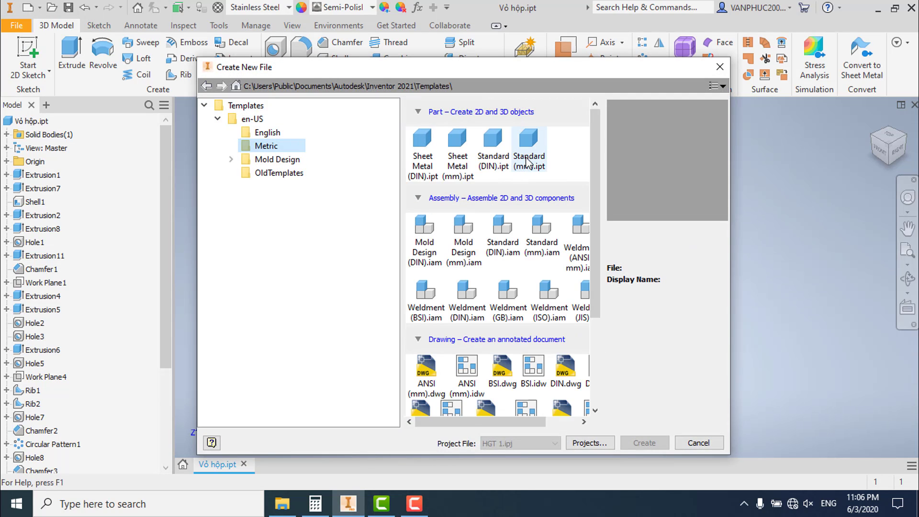
pyautogui.doubleClick(528, 158)
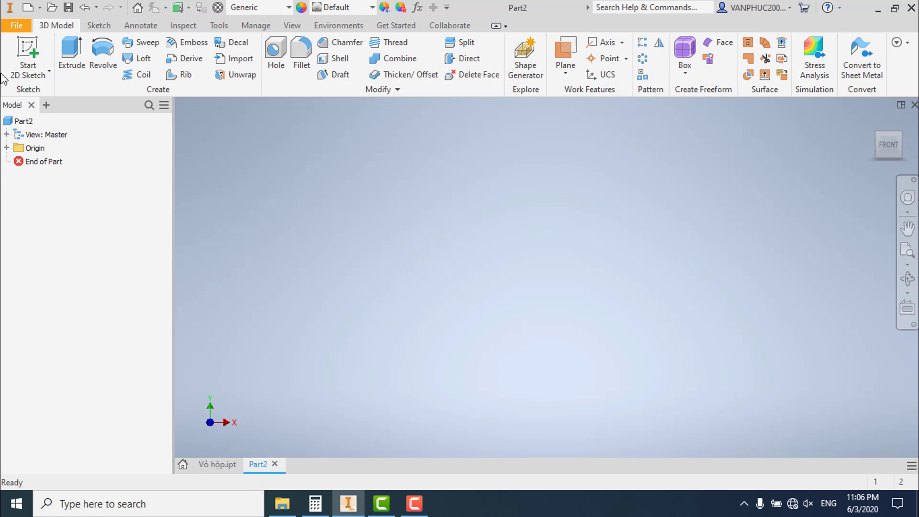
pyautogui.click(22, 48)
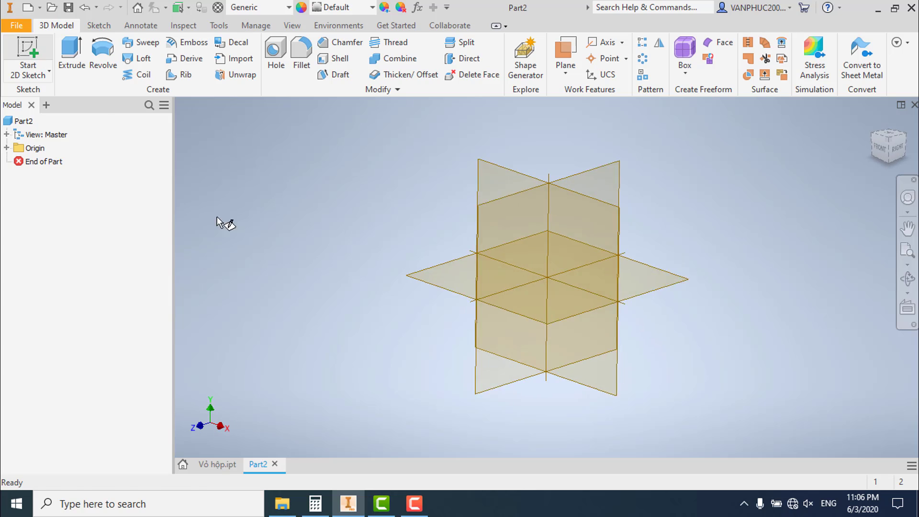
pyautogui.click(496, 164)
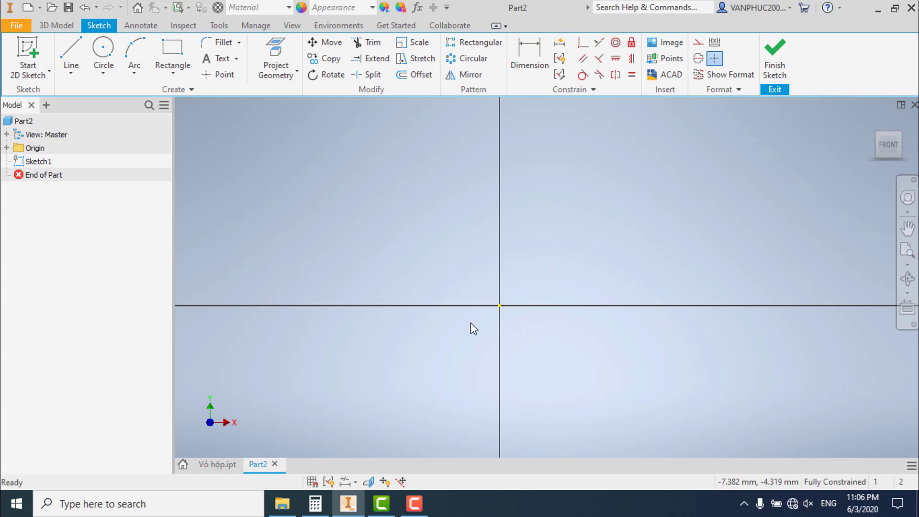
# - Draw a rectangle from the origin and dimension its height to 130 mm
pyautogui.click(168, 50)
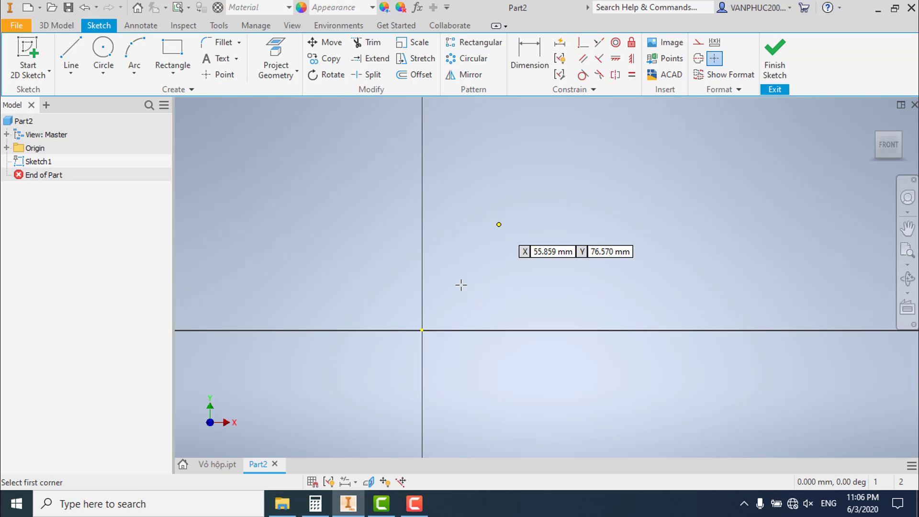
pyautogui.click(421, 330)
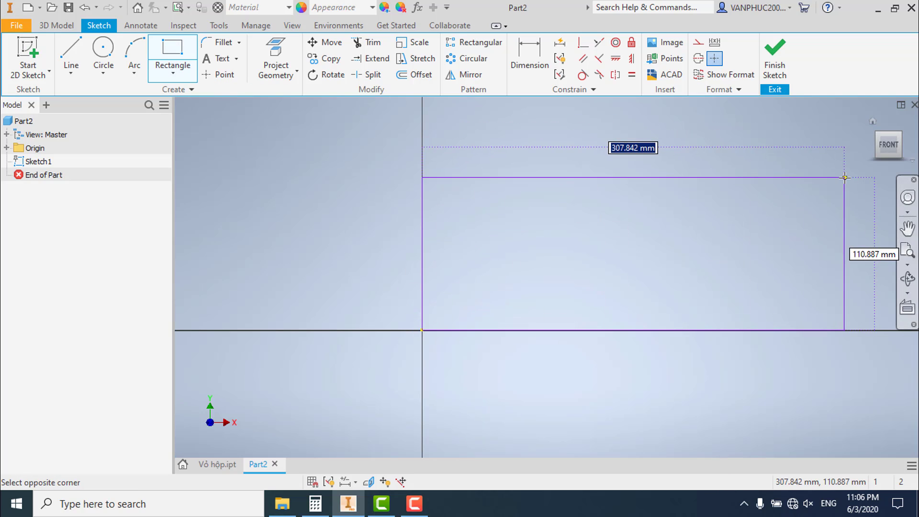
pyautogui.click(843, 177)
pyautogui.click(529, 57)
pyautogui.click(397, 249)
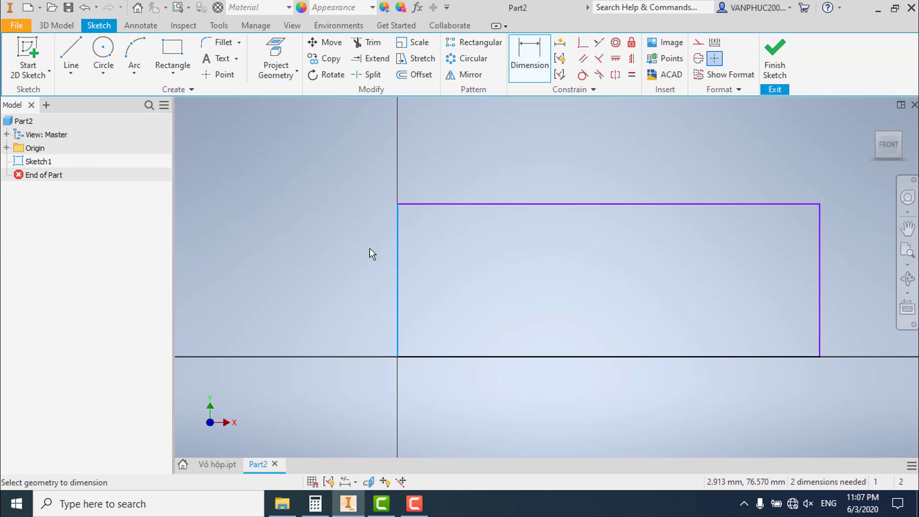
pyautogui.click(348, 249)
pyautogui.write('130')
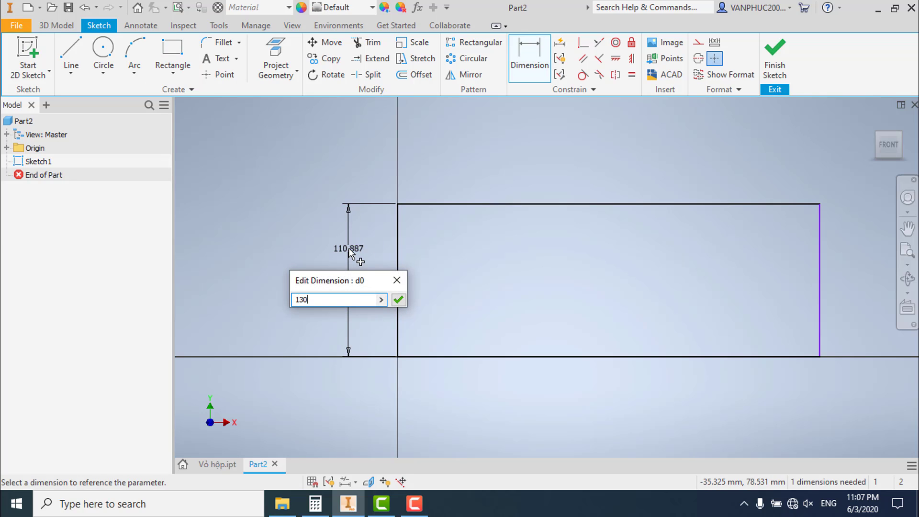
pyautogui.press('Return')
# - Dimension the rectangle's width to 330 mm and reposition the 330 label
pyautogui.moveTo(576, 273); pyautogui.dragTo(525, 299, button='middle')
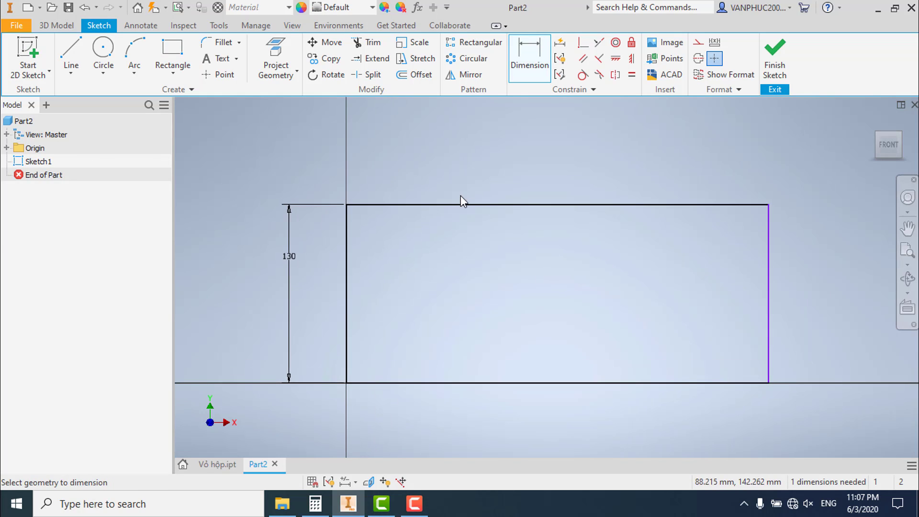
pyautogui.click(457, 209)
pyautogui.click(457, 182)
pyautogui.write('3')
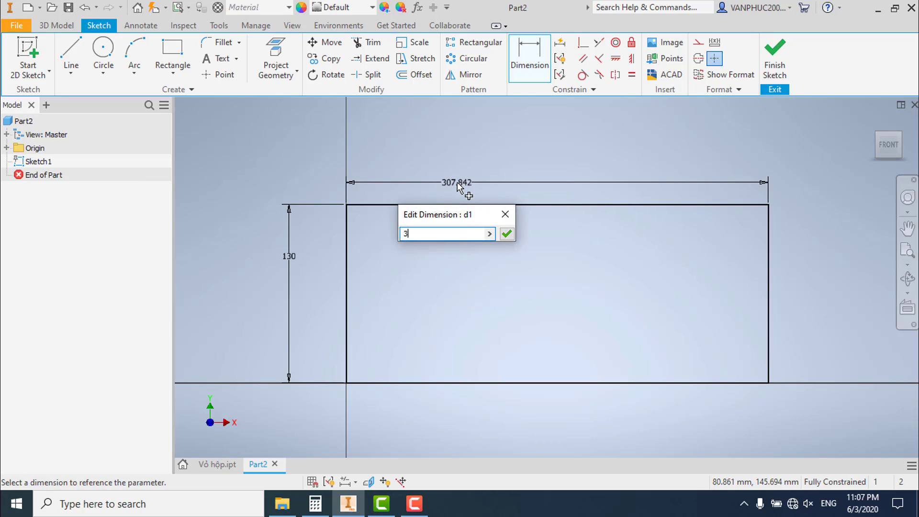
pyautogui.write('30')
pyautogui.press('Return')
pyautogui.moveTo(492, 194); pyautogui.dragTo(452, 196, button='middle')
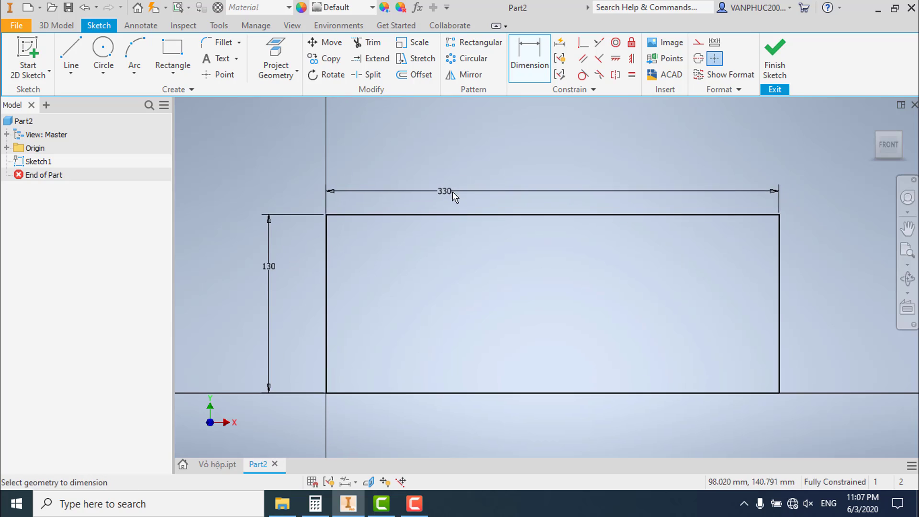
pyautogui.doubleClick(449, 191)
pyautogui.press('Return')
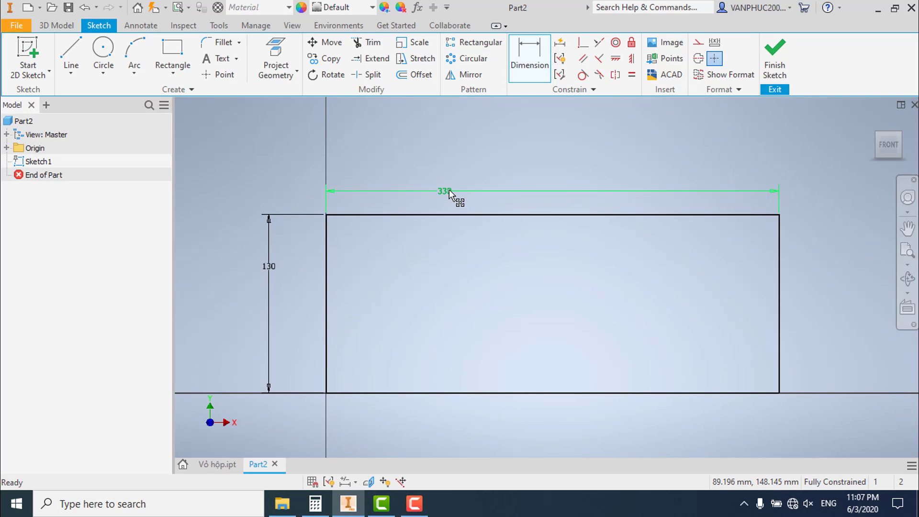
pyautogui.moveTo(447, 190); pyautogui.dragTo(490, 190)
pyautogui.moveTo(564, 209); pyautogui.dragTo(492, 160, button='middle')
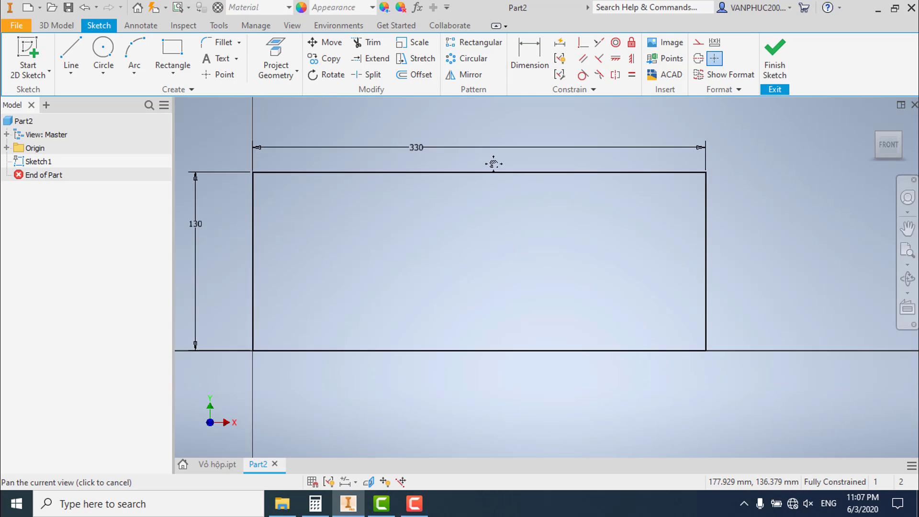
pyautogui.click(71, 50)
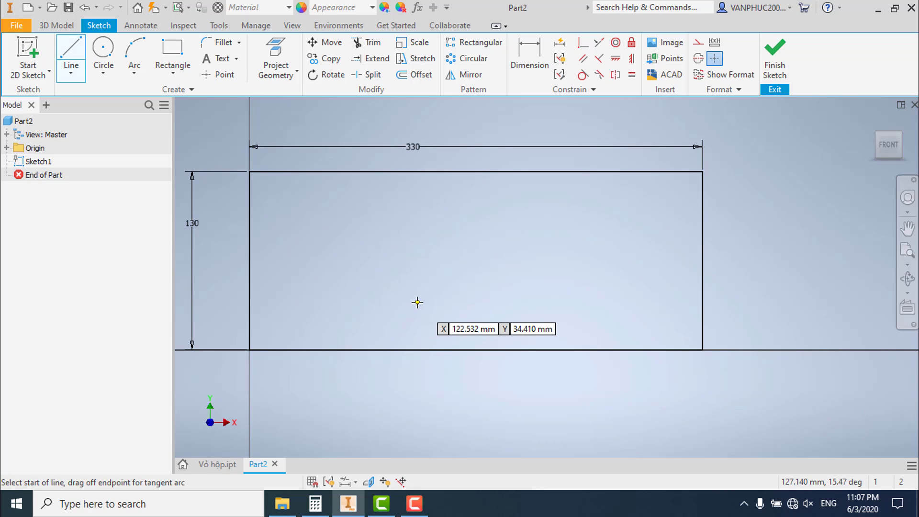
# - Draw the diagonal and horizontal step lines under the rectangle's lower-right corner
pyautogui.click(606, 349)
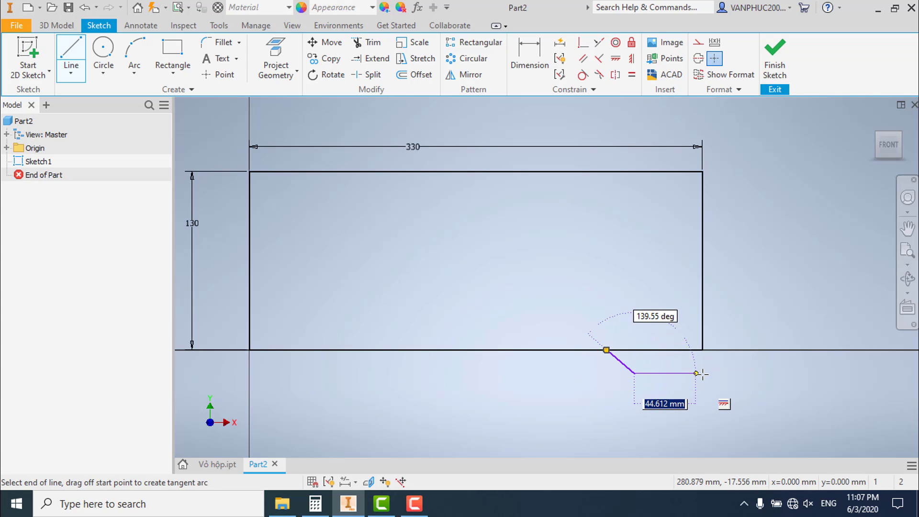
pyautogui.click(702, 362)
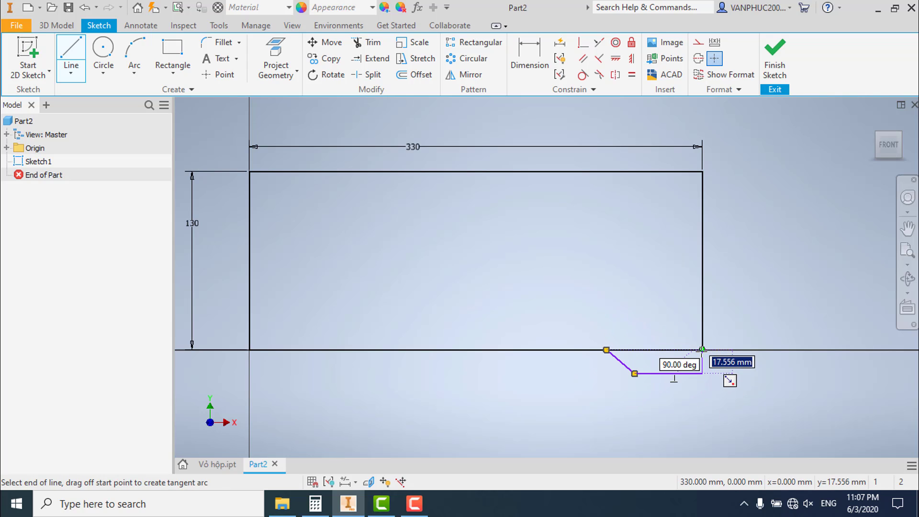
pyautogui.press('Escape')
pyautogui.press('Escape')
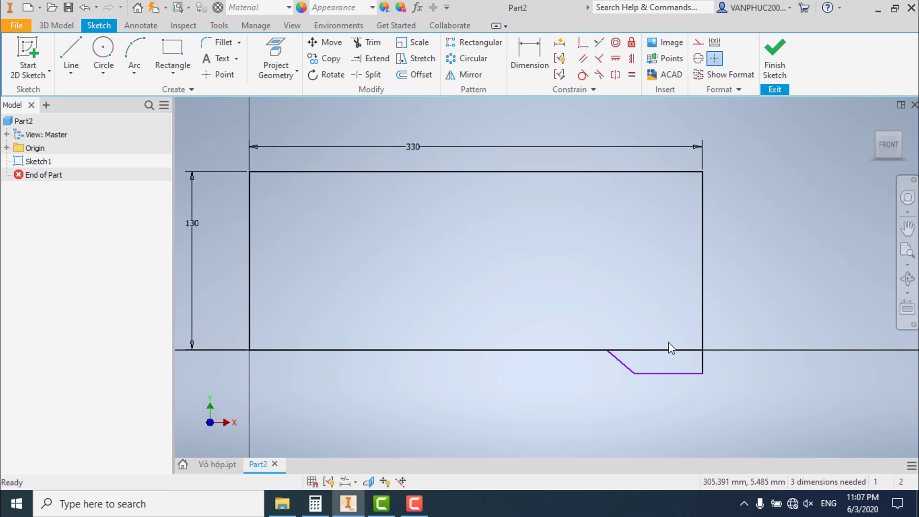
# - Dimension the step 15, 20 and 5 mm to fully constrain the sketch
pyautogui.click(526, 58)
pyautogui.moveTo(663, 411); pyautogui.dragTo(648, 384, button='middle')
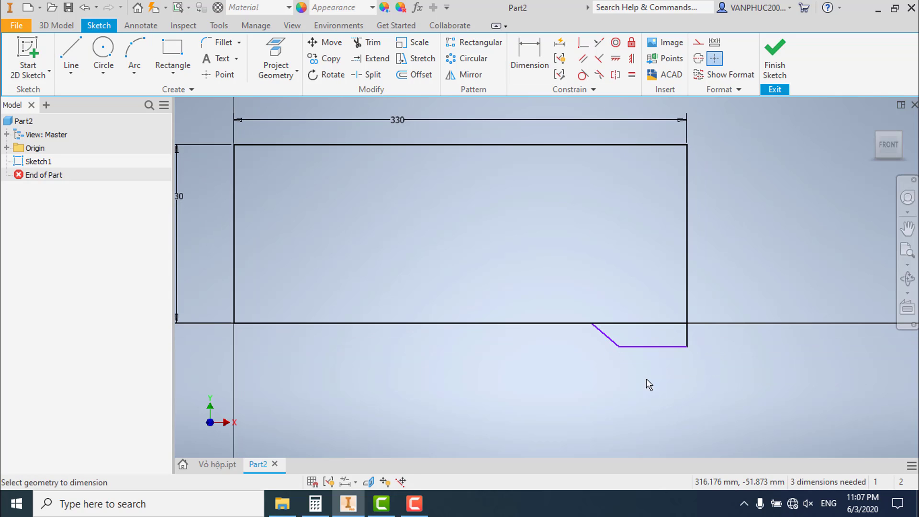
pyautogui.click(604, 338)
pyautogui.click(597, 380)
pyautogui.write('15')
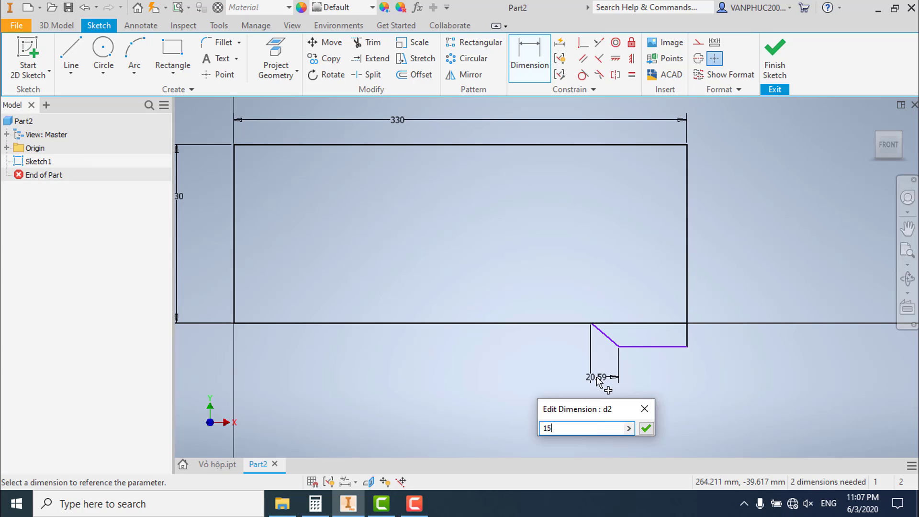
pyautogui.press('Return')
pyautogui.click(634, 366)
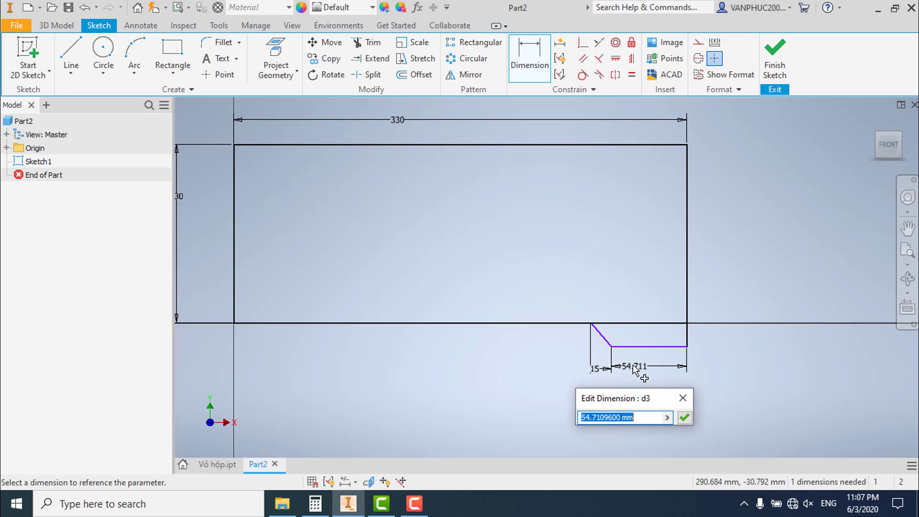
pyautogui.write('0')
pyautogui.press('Return')
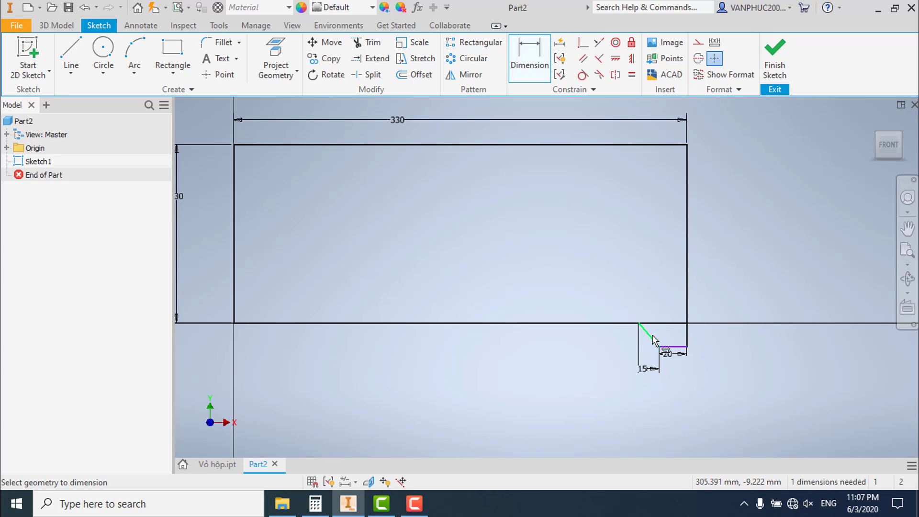
pyautogui.click(612, 336)
pyautogui.write('5')
pyautogui.press('Return')
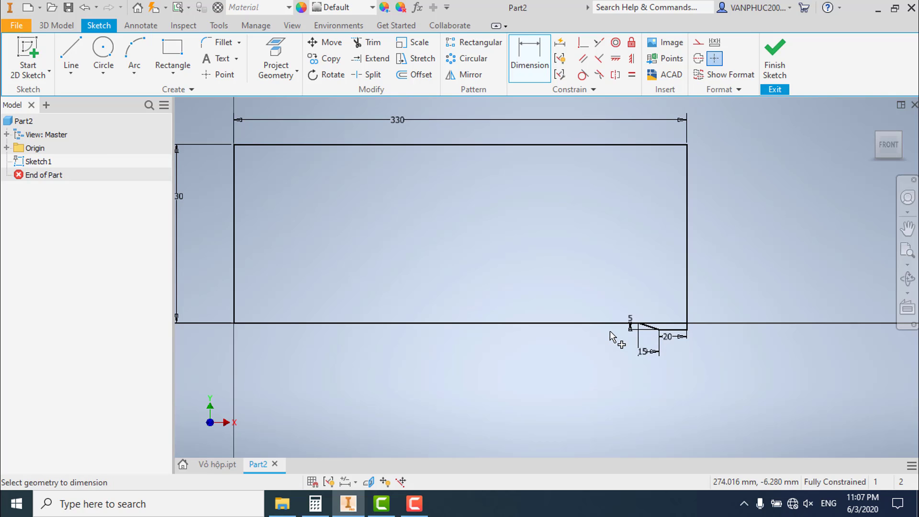
pyautogui.moveTo(636, 344); pyautogui.dragTo(558, 370, button='middle')
# - Draw a V-shaped notch projecting outward from the rectangle's right edge
pyautogui.click(71, 53)
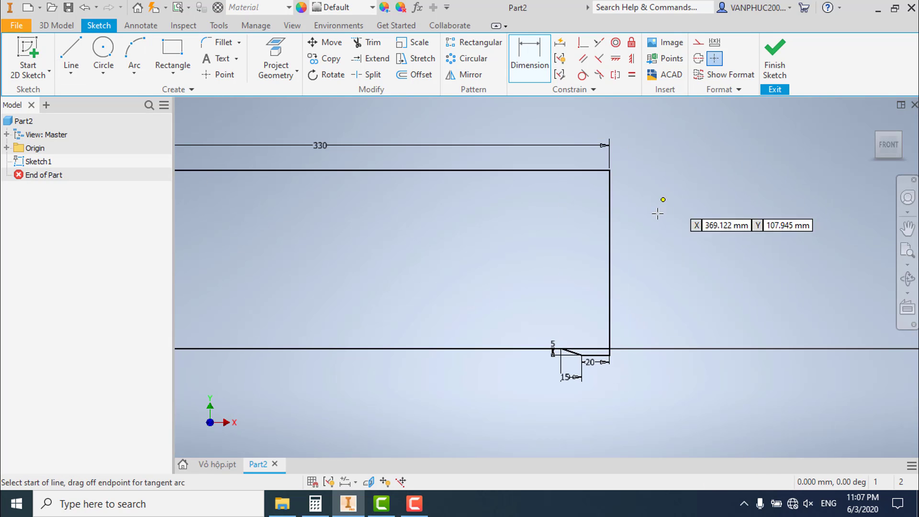
pyautogui.scroll(2, 616, 252)
pyautogui.click(518, 356)
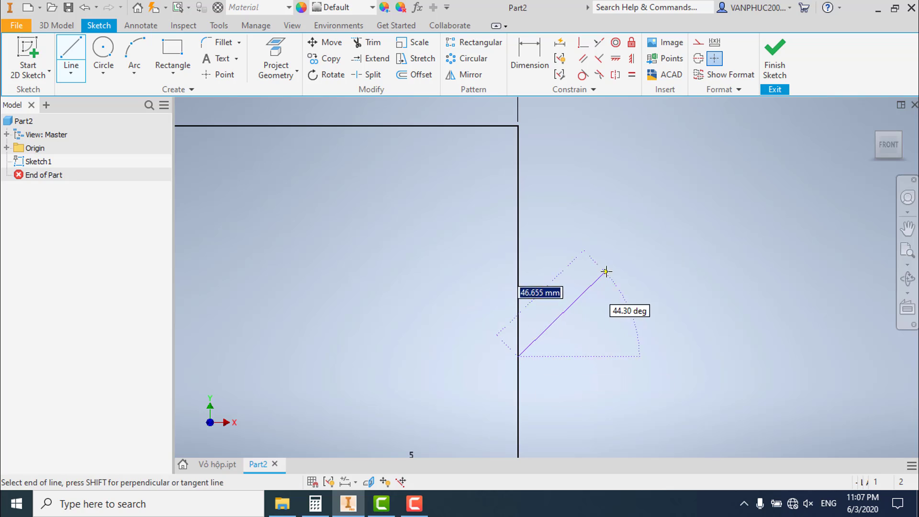
pyautogui.click(608, 271)
pyautogui.doubleClick(517, 195)
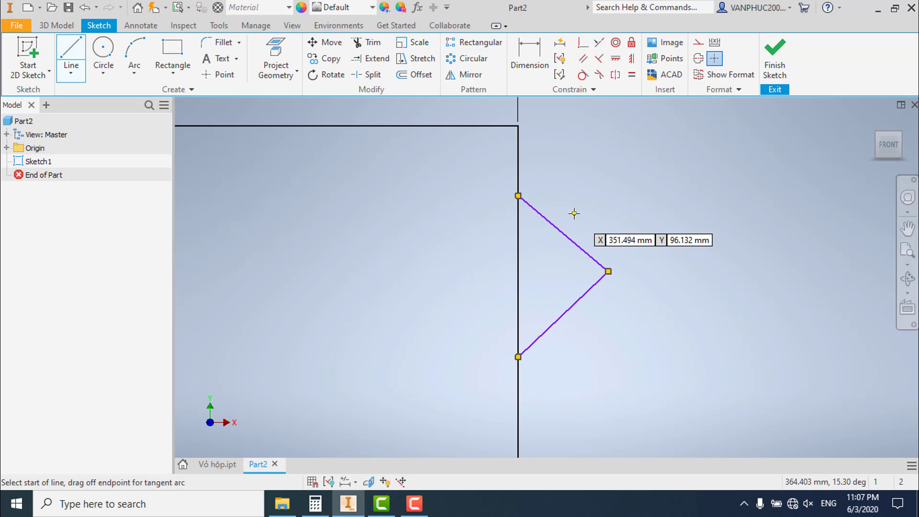
pyautogui.scroll(-2, 579, 215)
pyautogui.press('Escape')
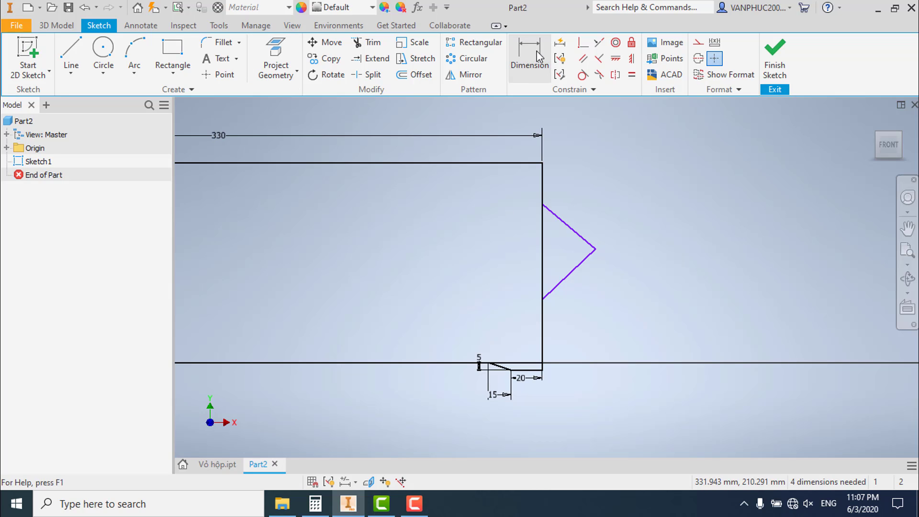
# - Make the notch lines equal and dimension the notch 45°, 40 and 30 mm
pyautogui.click(584, 256)
pyautogui.click(529, 53)
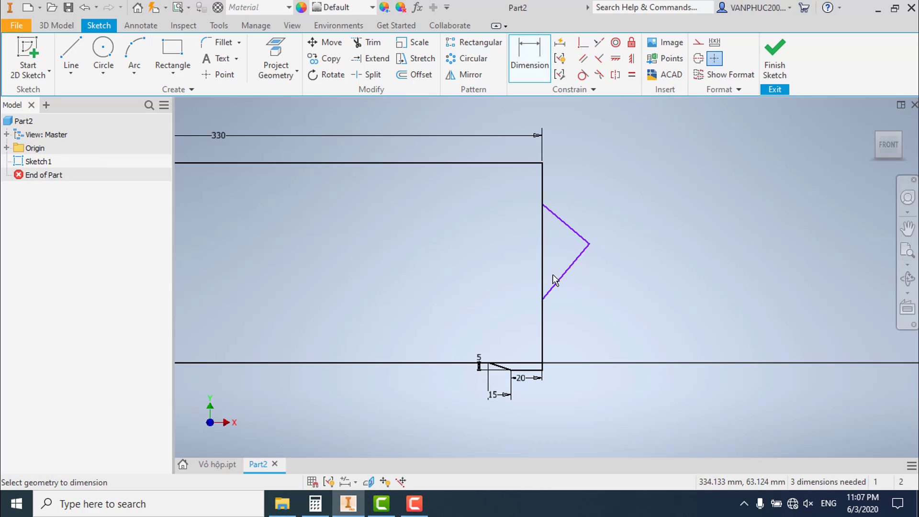
pyautogui.click(542, 271)
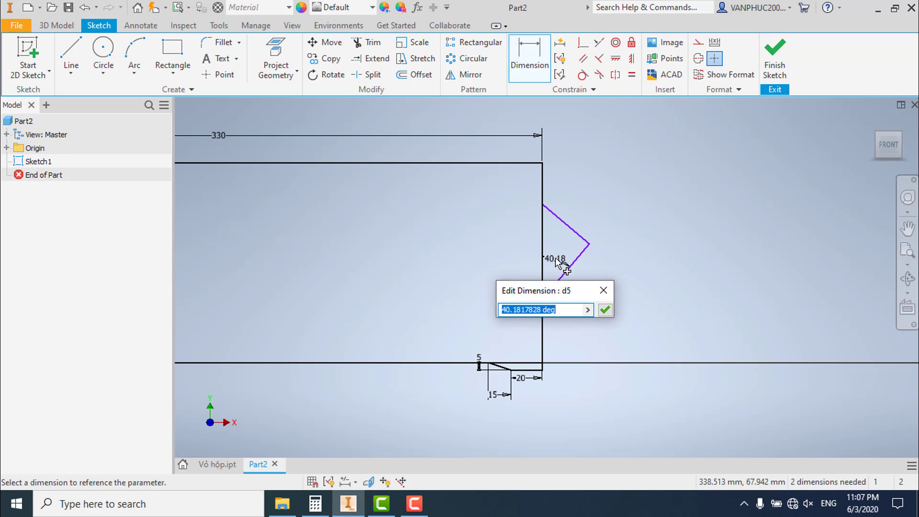
pyautogui.press('Return')
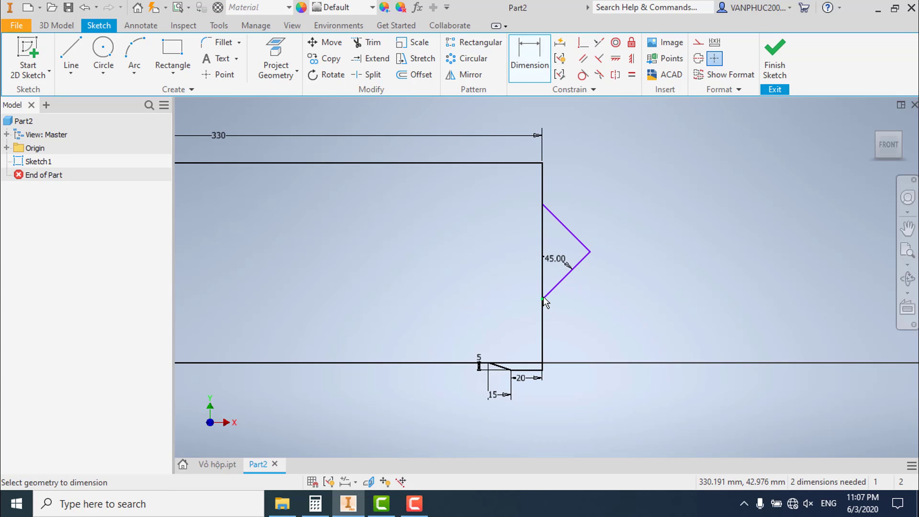
pyautogui.click(574, 333)
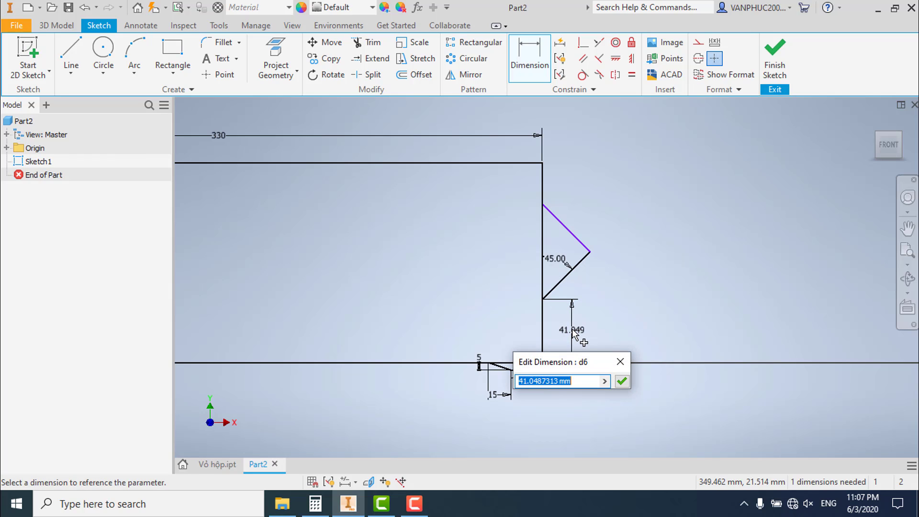
pyautogui.write('40')
pyautogui.press('Return')
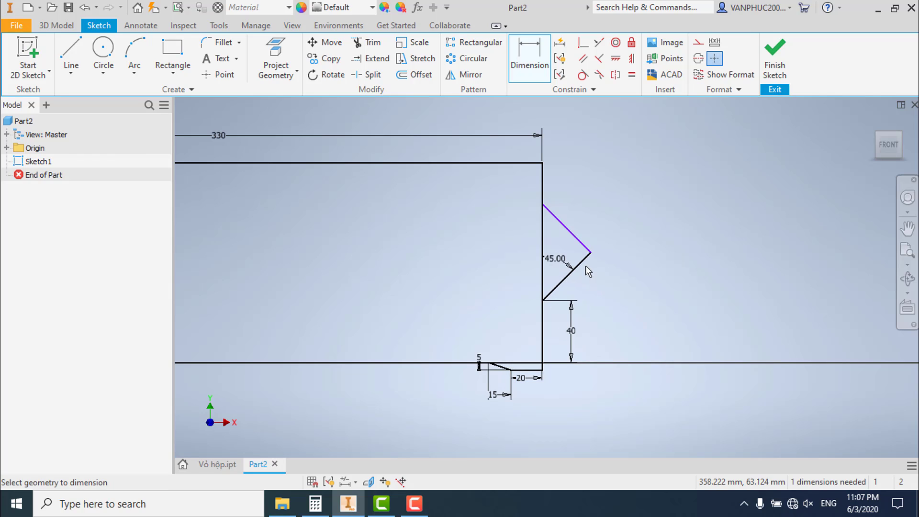
pyautogui.click(600, 272)
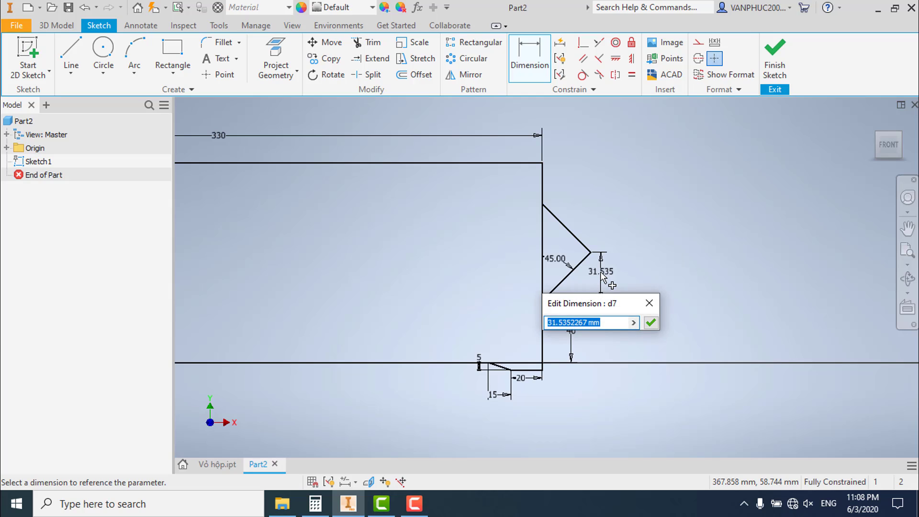
pyautogui.write('30')
pyautogui.press('Return')
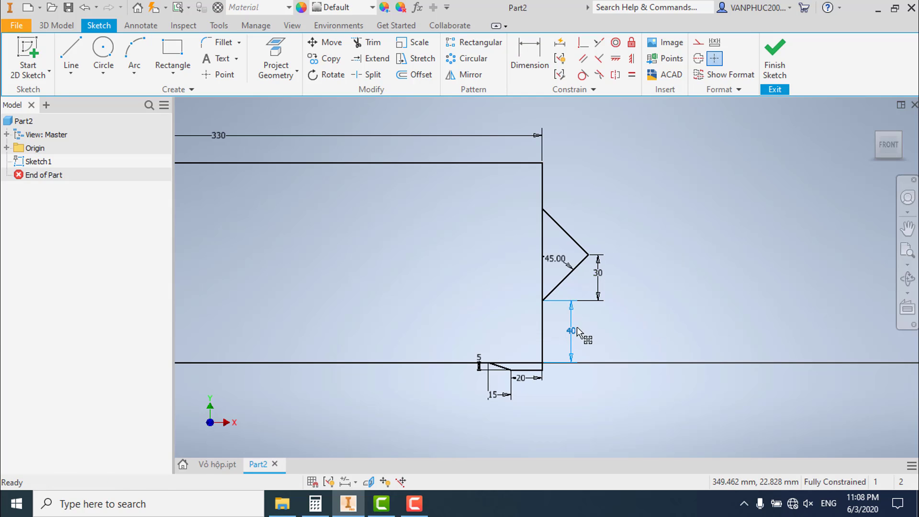
pyautogui.moveTo(579, 333); pyautogui.dragTo(603, 325)
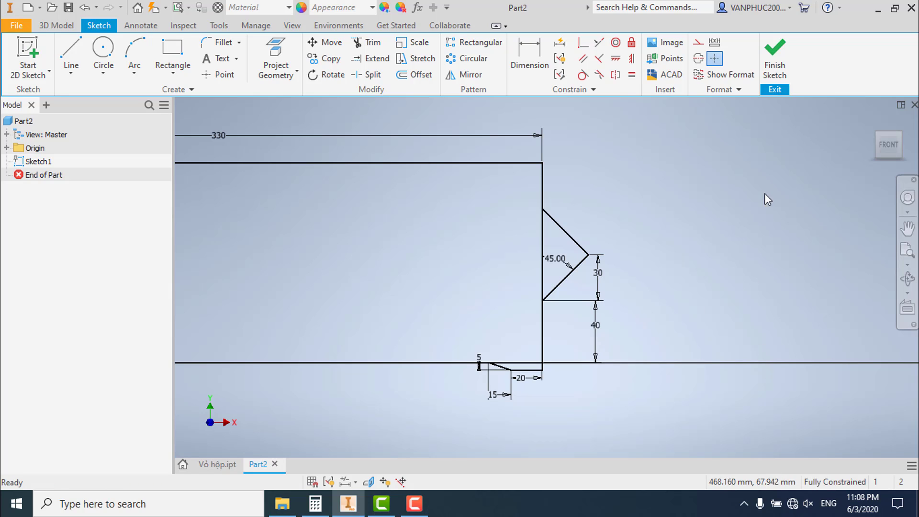
# - Finish Sketch1 and return to the 3D modelling environment
pyautogui.scroll(2, 708, 218)
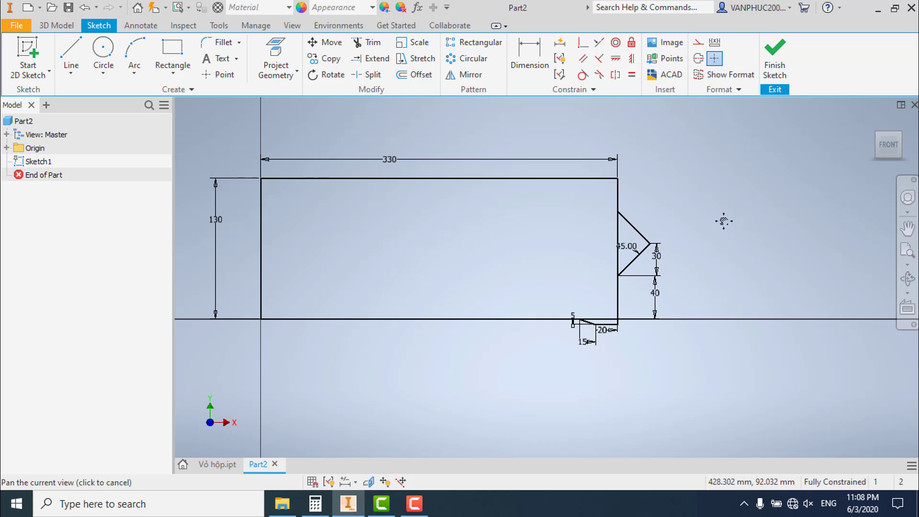
pyautogui.click(775, 62)
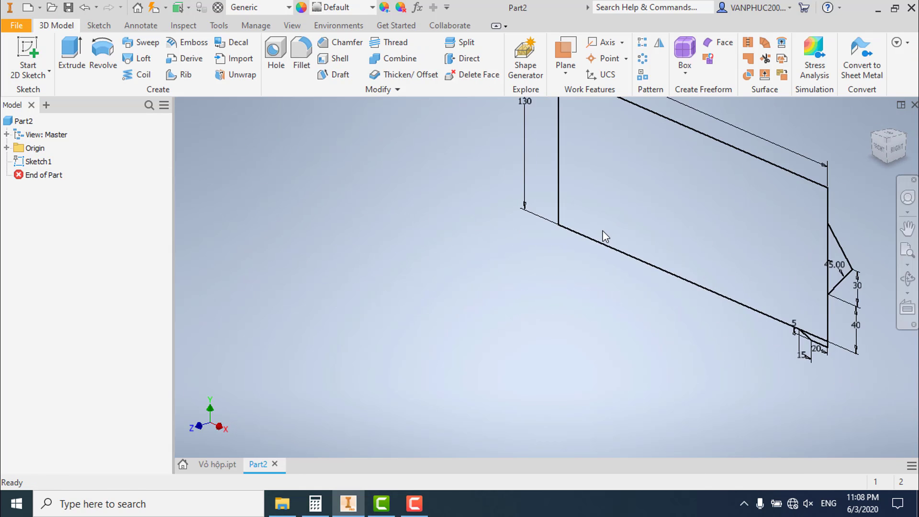
pyautogui.scroll(-2, 582, 266)
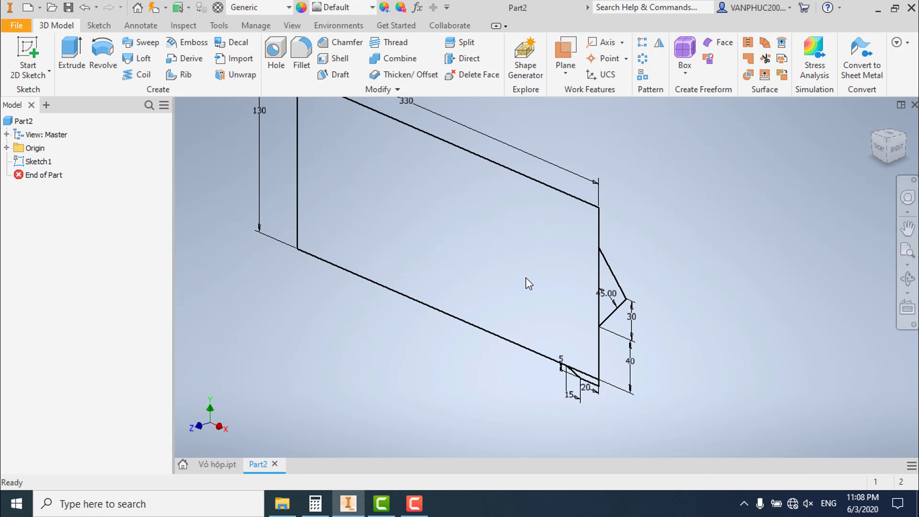
pyautogui.scroll(2, 525, 283)
pyautogui.moveTo(555, 292)
pyautogui.mouseDown(button='middle')
pyautogui.moveTo(550, 311)
pyautogui.moveTo(519, 301)
pyautogui.mouseUp(button='middle')
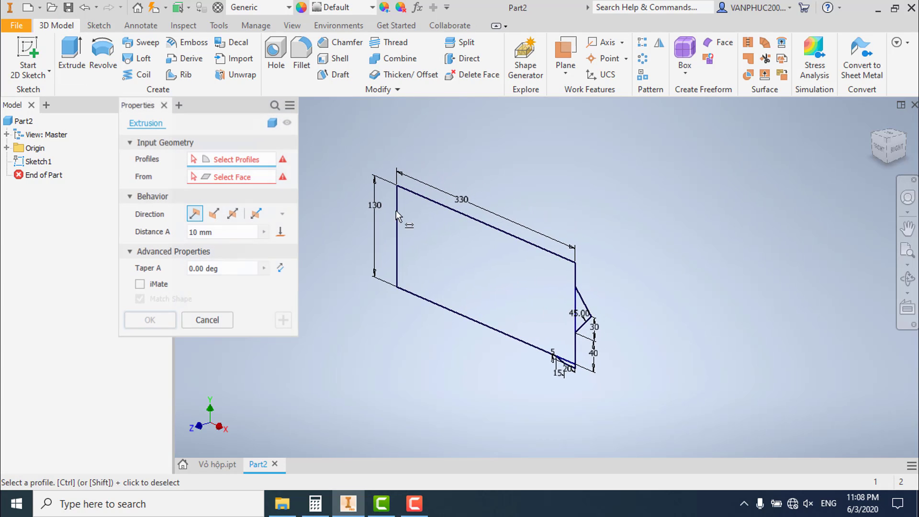
# - Window-select all three Sketch1 profiles and extrude them symmetrically, entering 76 mm
pyautogui.moveTo(719, 190); pyautogui.dragTo(433, 401)
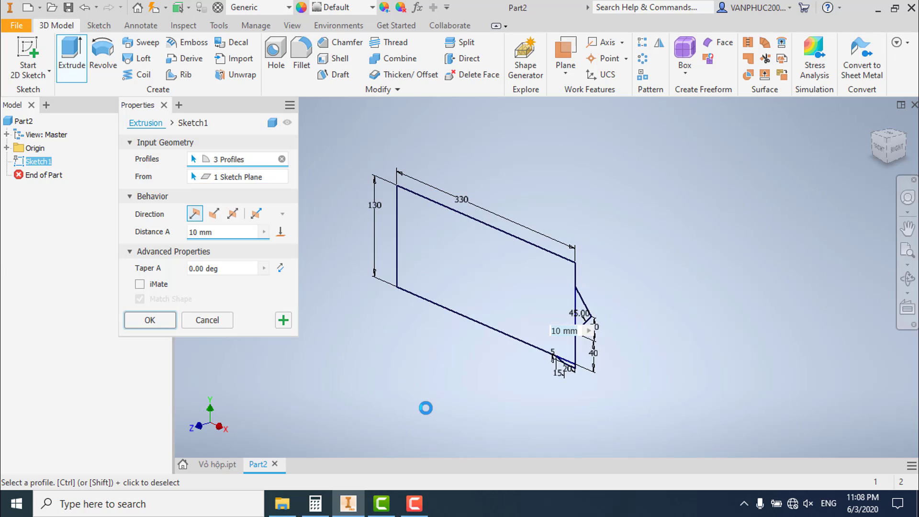
pyautogui.click(233, 215)
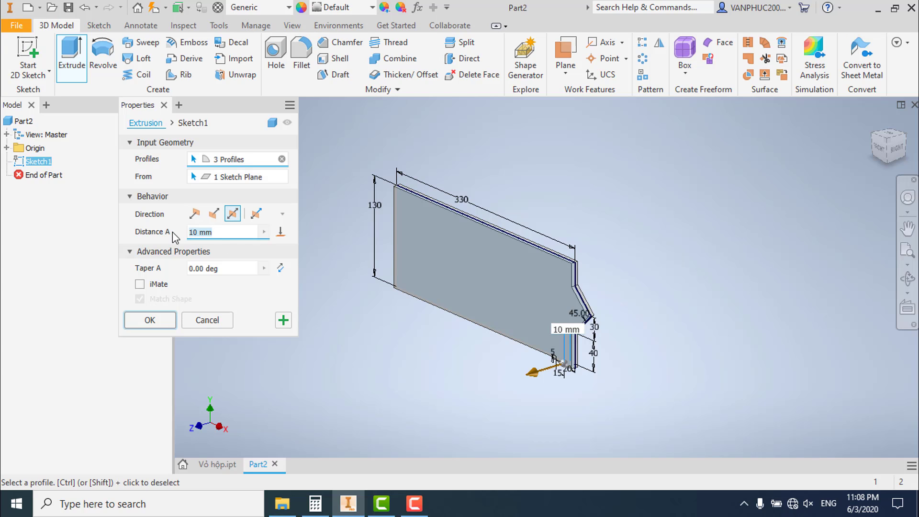
pyautogui.write('76')
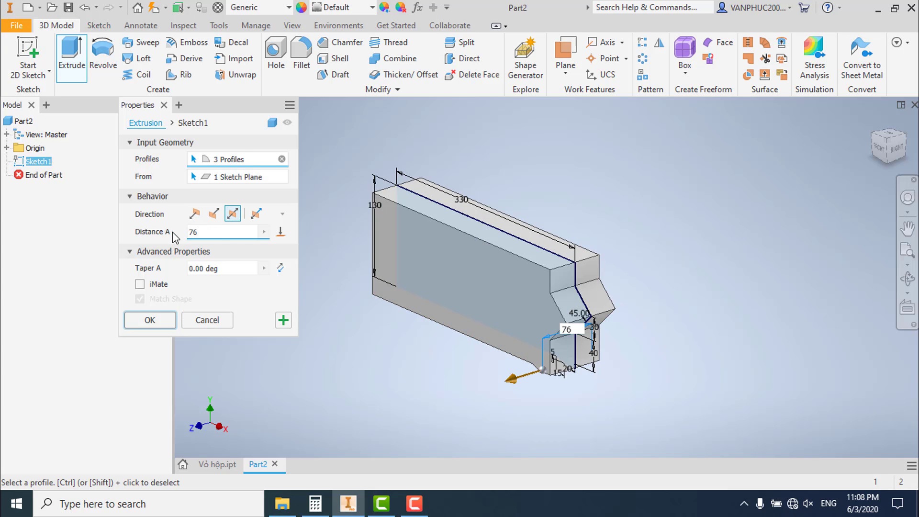
# - Confirm Extrusion1, orbit around the new solid, and begin another 2D sketch
pyautogui.click(151, 319)
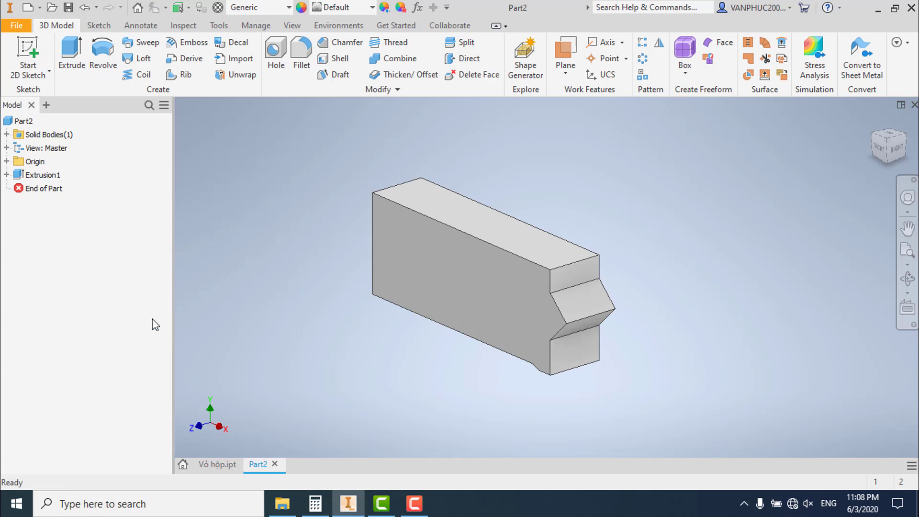
pyautogui.moveTo(465, 335)
pyautogui.keyDown('shift'); pyautogui.mouseDown(button='middle')
pyautogui.moveTo(441, 320)
pyautogui.moveTo(558, 338)
pyautogui.moveTo(525, 337)
pyautogui.moveTo(528, 320)
pyautogui.moveTo(502, 361)
pyautogui.mouseUp(button='middle'); pyautogui.keyUp('shift')
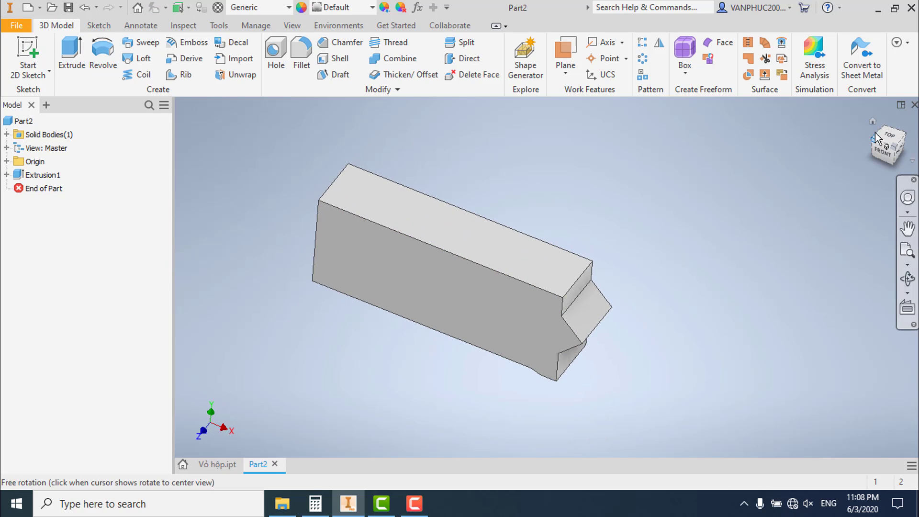
pyautogui.click(871, 122)
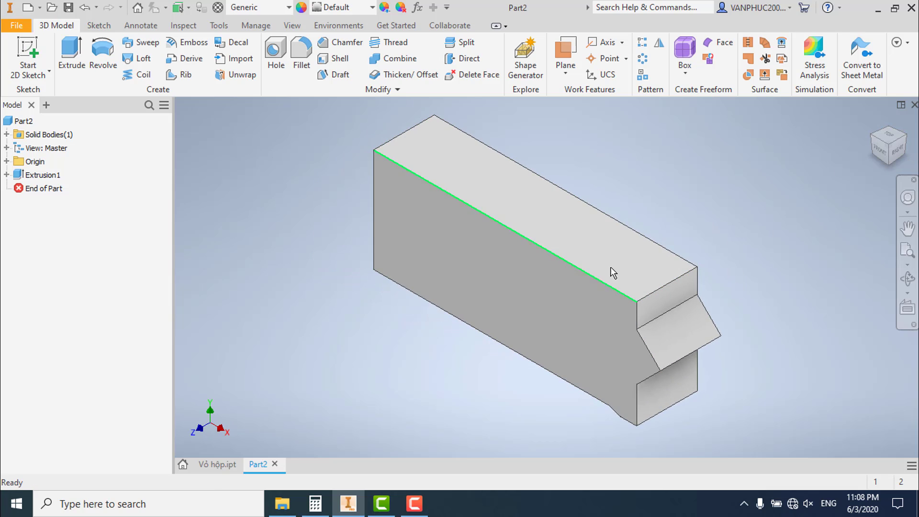
pyautogui.moveTo(610, 266); pyautogui.dragTo(594, 250, button='middle')
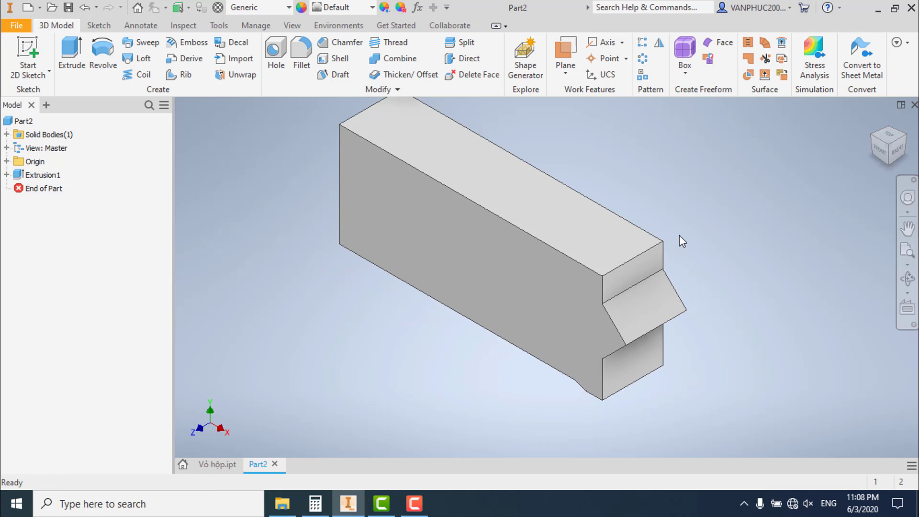
pyautogui.moveTo(676, 221)
pyautogui.keyDown('shift'); pyautogui.mouseDown(button='middle')
pyautogui.moveTo(641, 267)
pyautogui.moveTo(619, 236)
pyautogui.moveTo(595, 238)
pyautogui.moveTo(683, 234)
pyautogui.moveTo(650, 249)
pyautogui.mouseUp(button='middle'); pyautogui.keyUp('shift')
pyautogui.click(38, 52)
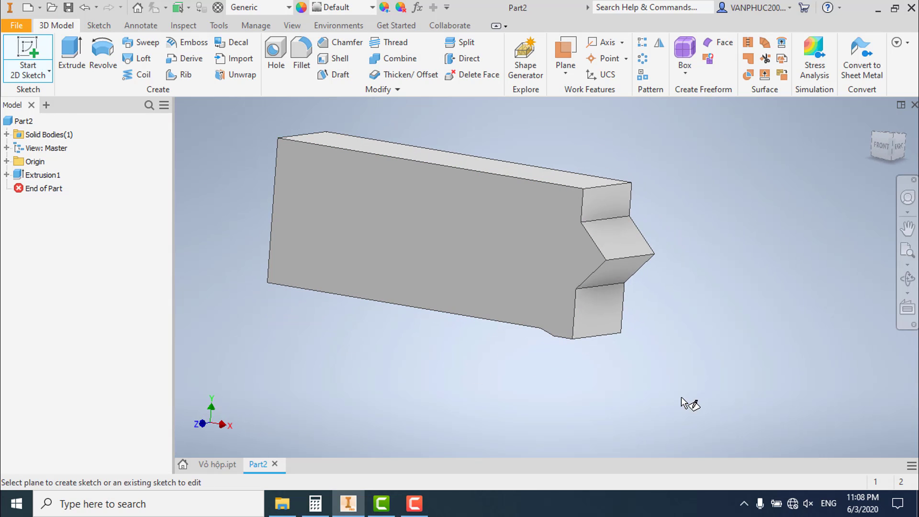
# - Place Sketch2 on the solid's small end face and view it face-on
pyautogui.click(604, 318)
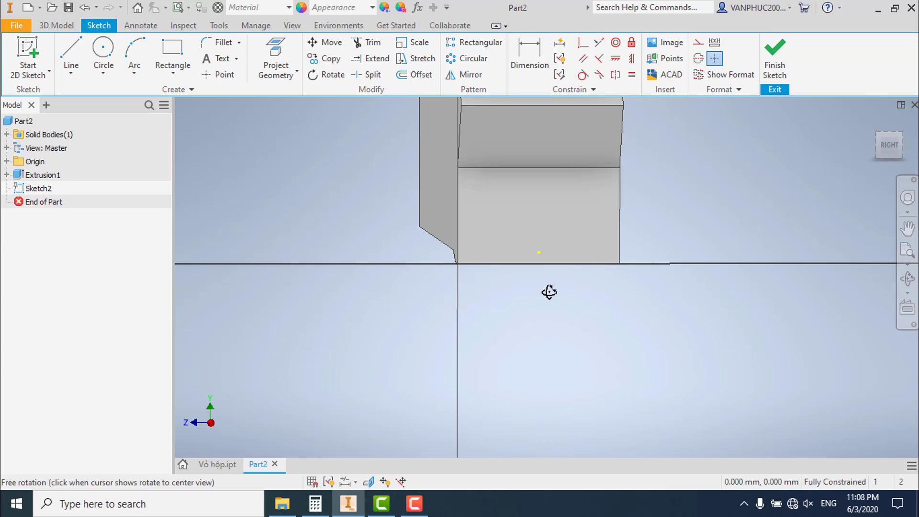
pyautogui.keyDown('shift'); pyautogui.moveTo(549, 292); pyautogui.dragTo(837, 179, button='middle'); pyautogui.keyUp('shift')
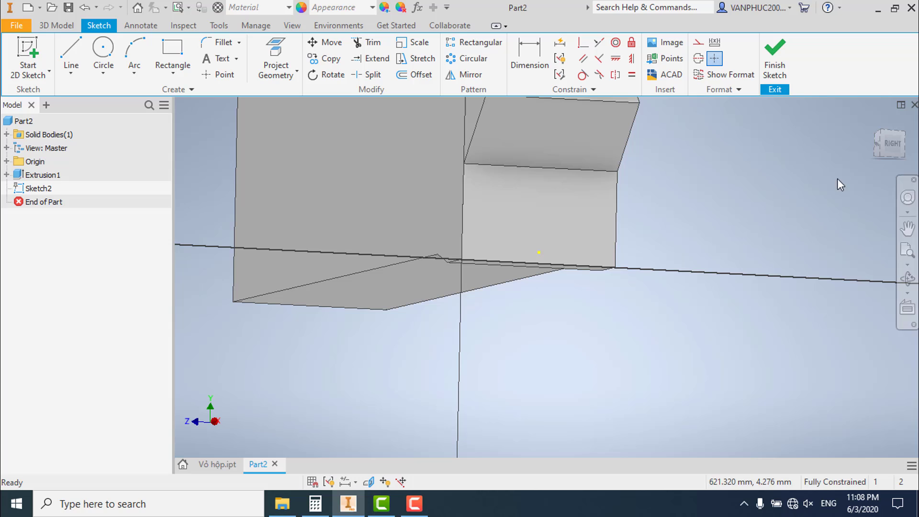
pyautogui.click(888, 142)
pyautogui.scroll(-3, 542, 346)
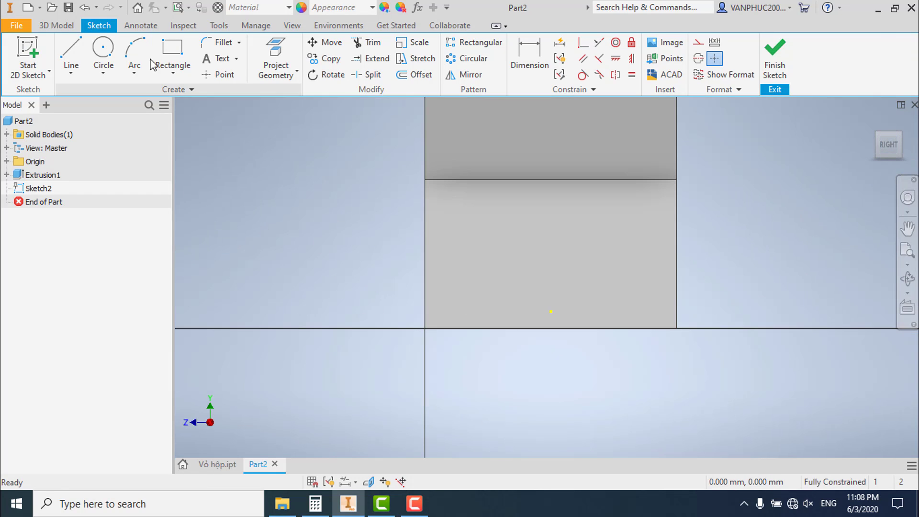
# - Draw two rectangles straddling the end face's lower-left and lower-right corners
pyautogui.click(170, 51)
pyautogui.scroll(-2, 469, 332)
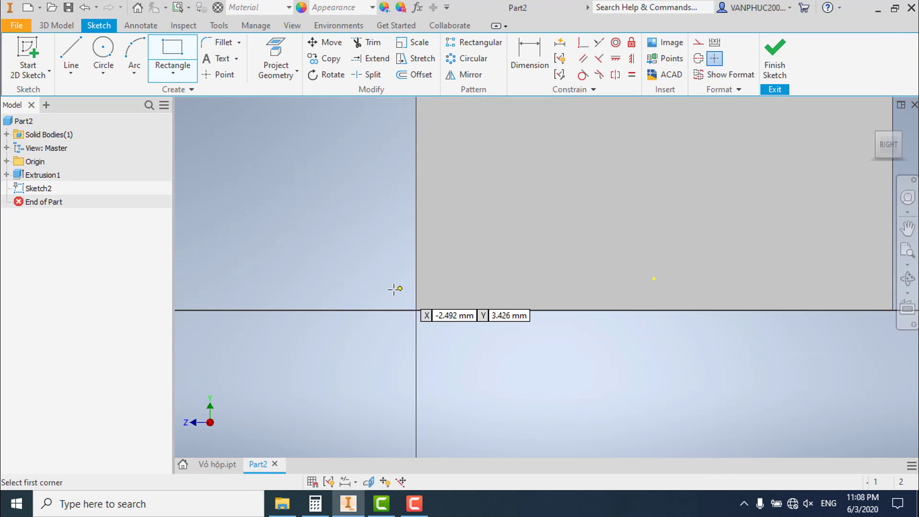
pyautogui.click(243, 228)
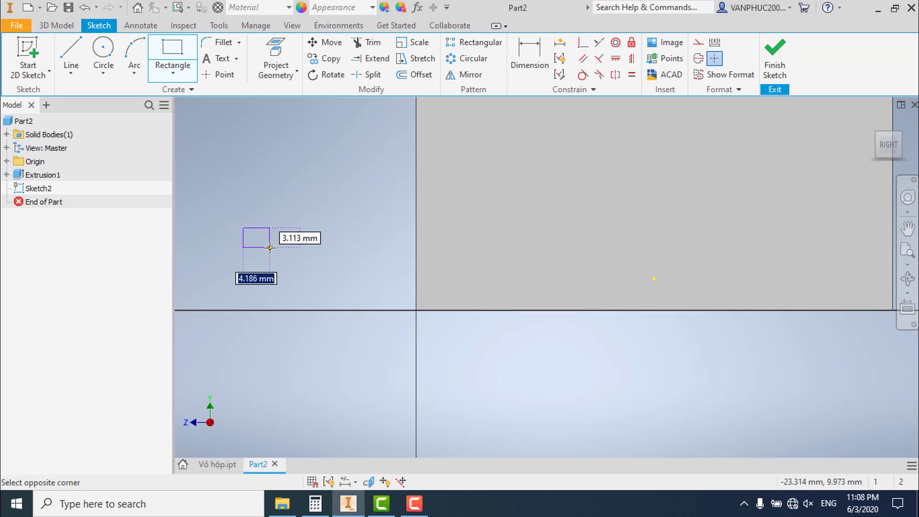
pyautogui.press('Escape')
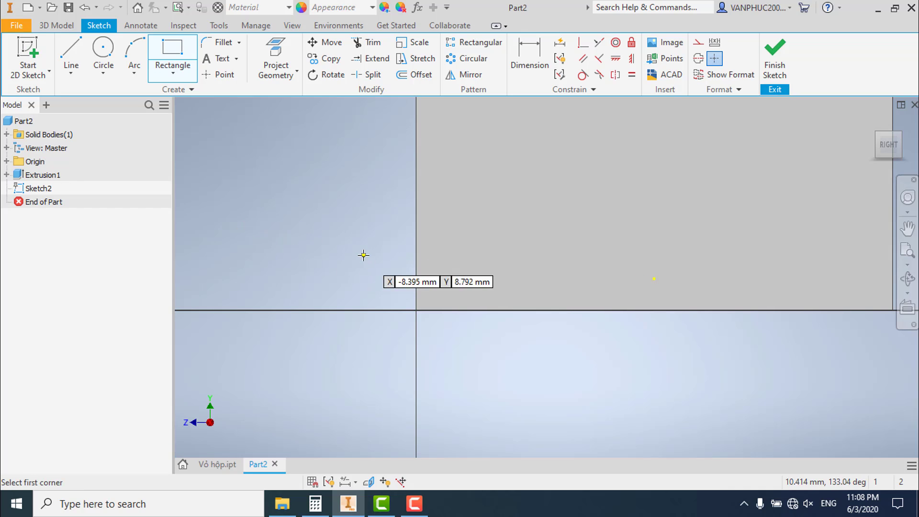
pyautogui.click(363, 255)
pyautogui.click(538, 324)
pyautogui.moveTo(679, 322); pyautogui.dragTo(527, 316, button='middle')
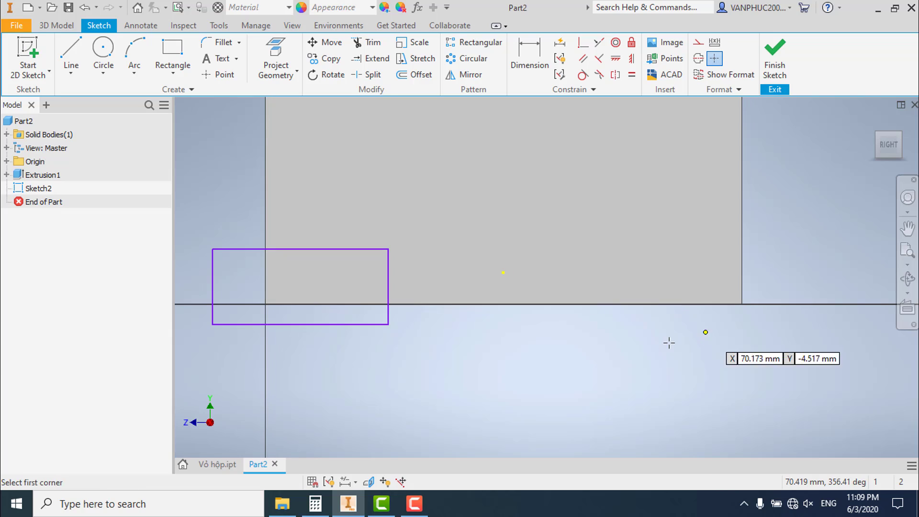
pyautogui.click(649, 341)
pyautogui.click(807, 249)
pyautogui.press('Escape')
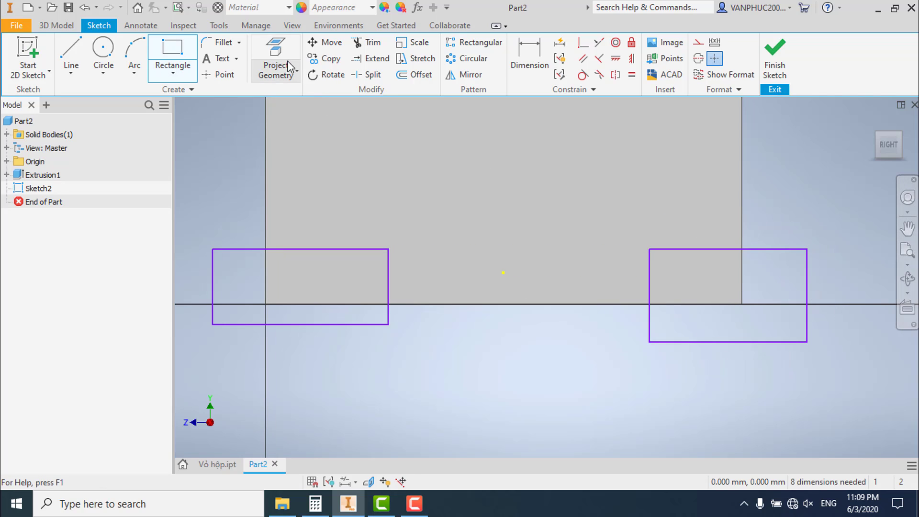
# - Project the face's left, bottom and right edges into Sketch2
pyautogui.click(276, 53)
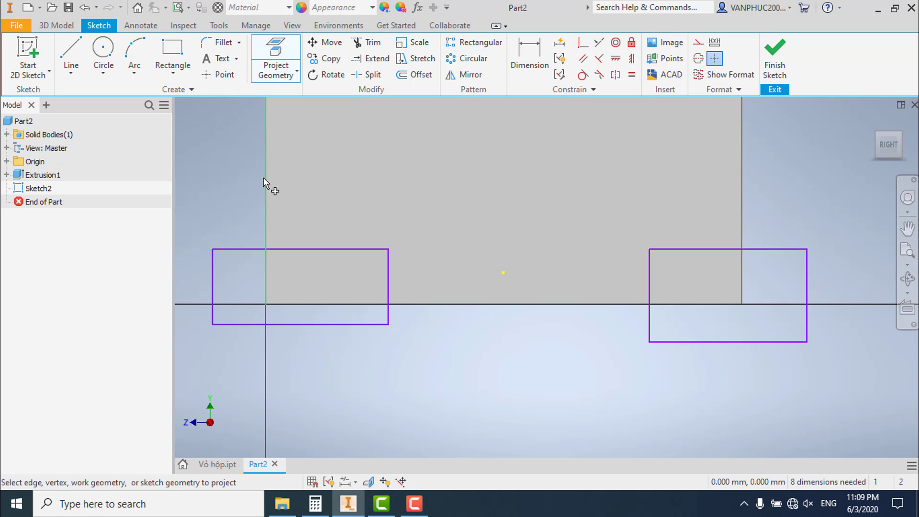
pyautogui.click(264, 177)
pyautogui.click(427, 306)
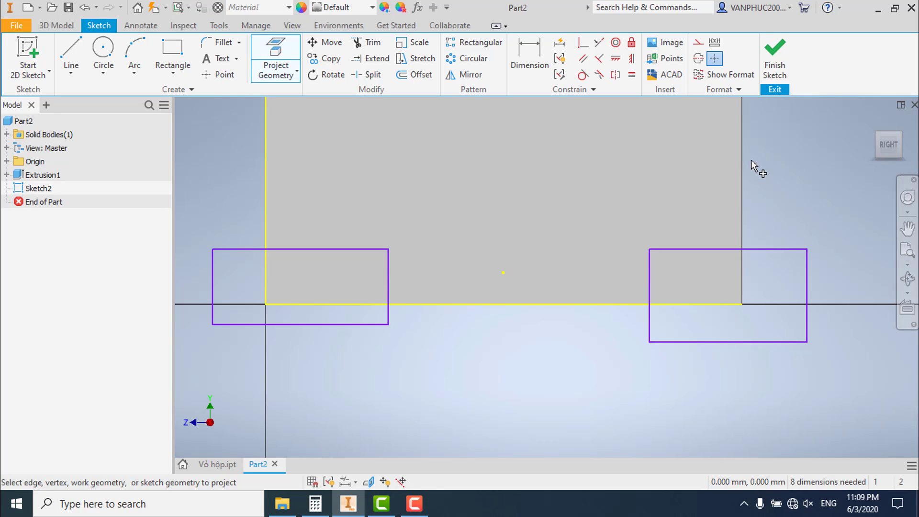
pyautogui.click(763, 150)
pyautogui.press('Escape')
# - Make both rectangles' outer and bottom edges collinear with the part's sides and base line
pyautogui.moveTo(577, 247); pyautogui.dragTo(596, 237, button='middle')
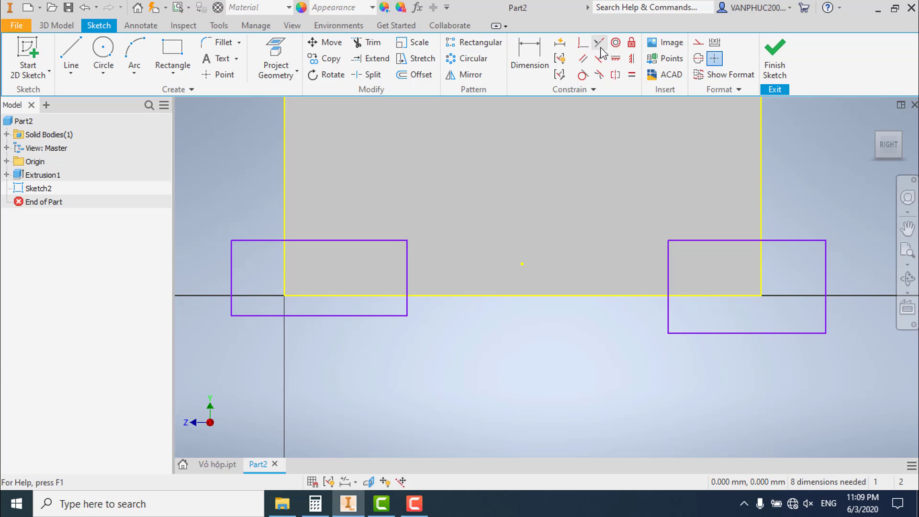
pyautogui.moveTo(599, 43)
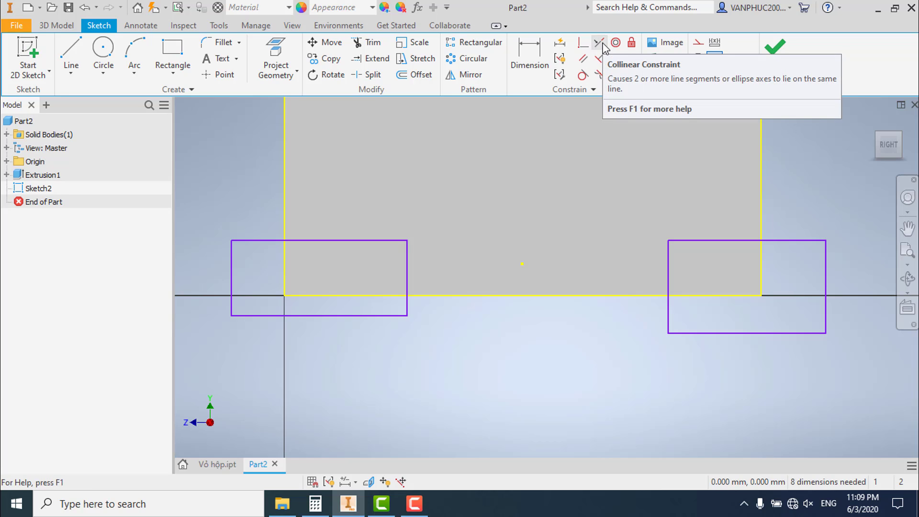
pyautogui.click(604, 47)
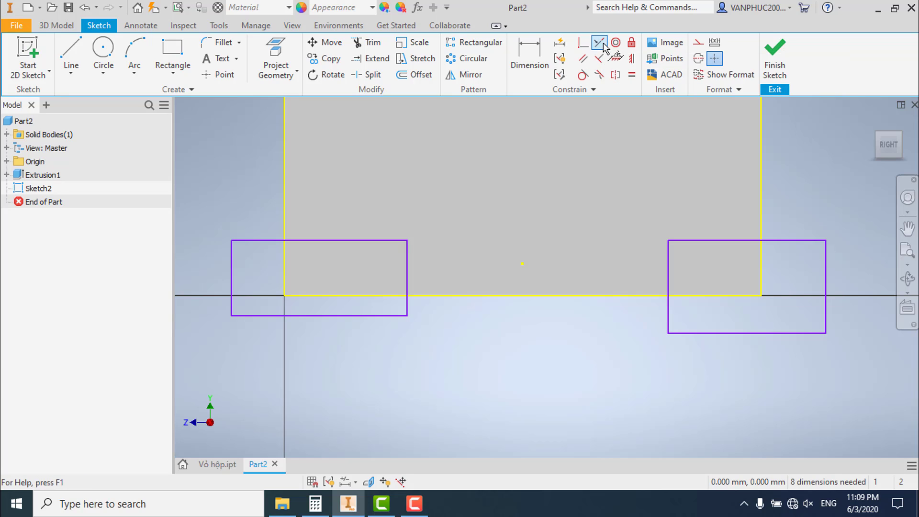
pyautogui.click(230, 265)
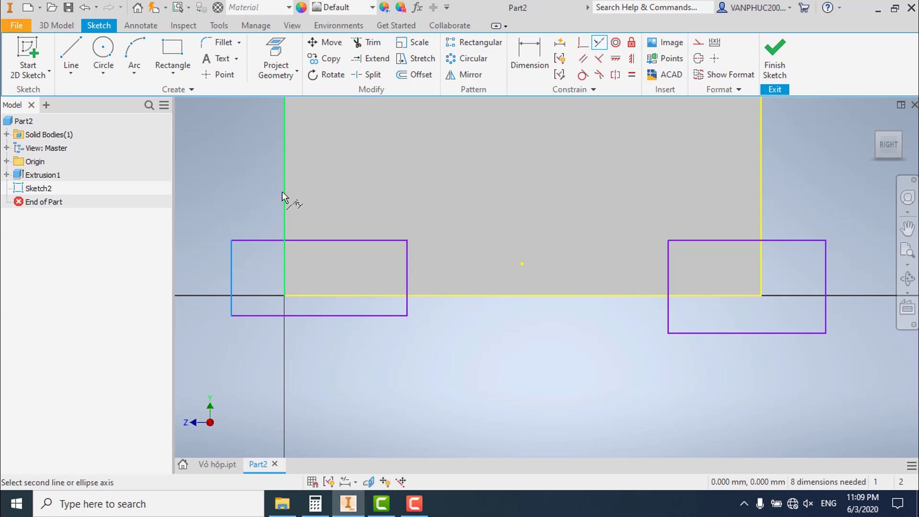
pyautogui.click(285, 191)
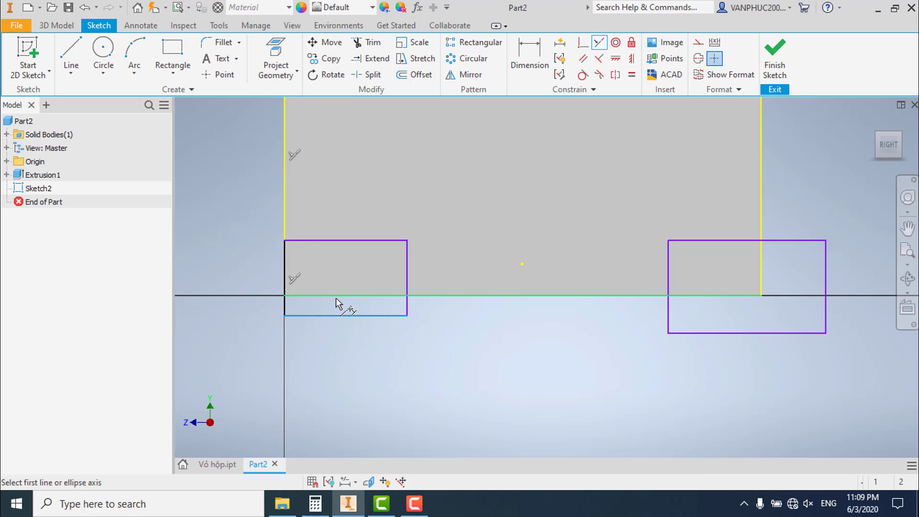
pyautogui.click(334, 297)
pyautogui.click(825, 275)
pyautogui.click(761, 268)
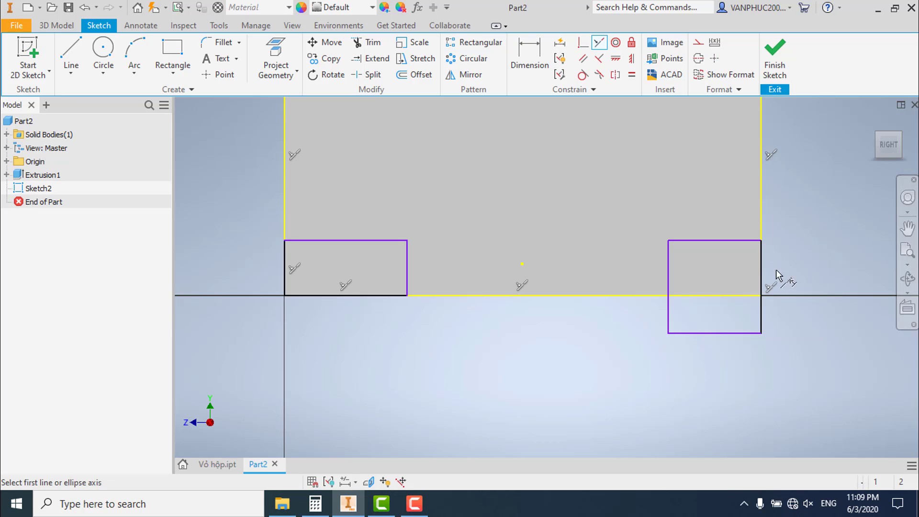
pyautogui.click(728, 333)
pyautogui.click(731, 301)
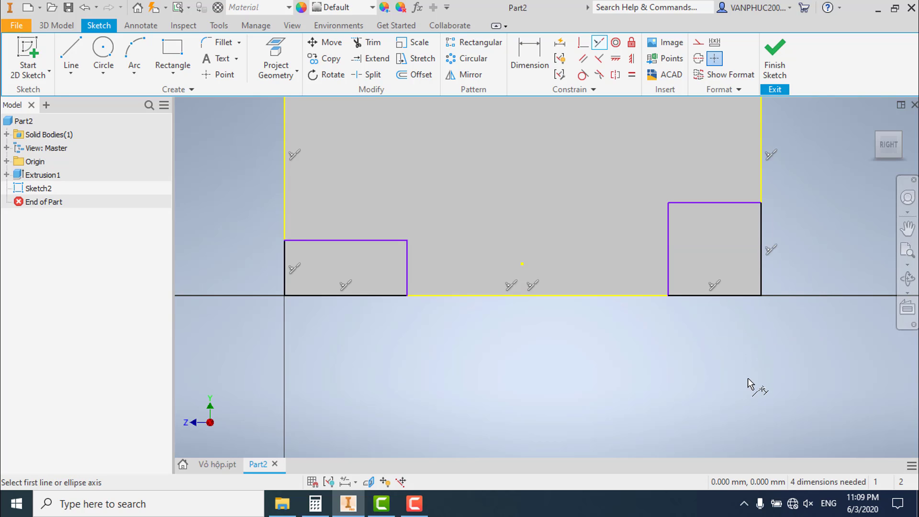
pyautogui.press('Escape')
# - Remove the two rectangles' inner vertical edges
pyautogui.moveTo(601, 338); pyautogui.dragTo(579, 349, button='middle')
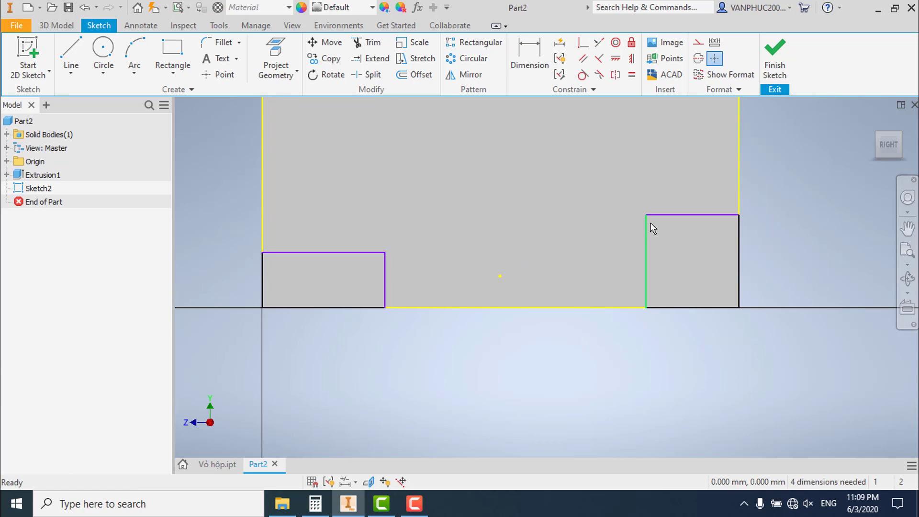
pyautogui.click(645, 233)
pyautogui.scroll(-2, 668, 254)
pyautogui.scroll(1, 671, 251)
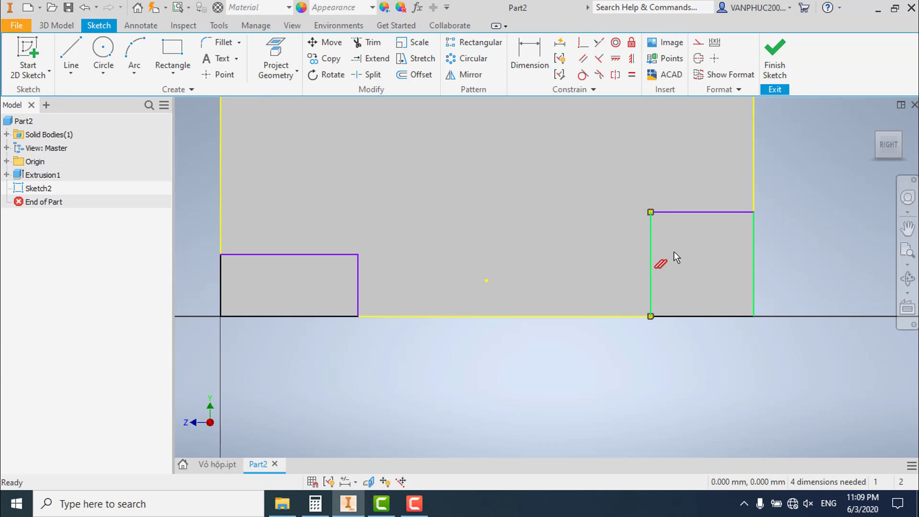
pyautogui.press('Escape')
pyautogui.scroll(-3, 672, 252)
pyautogui.scroll(3, 635, 224)
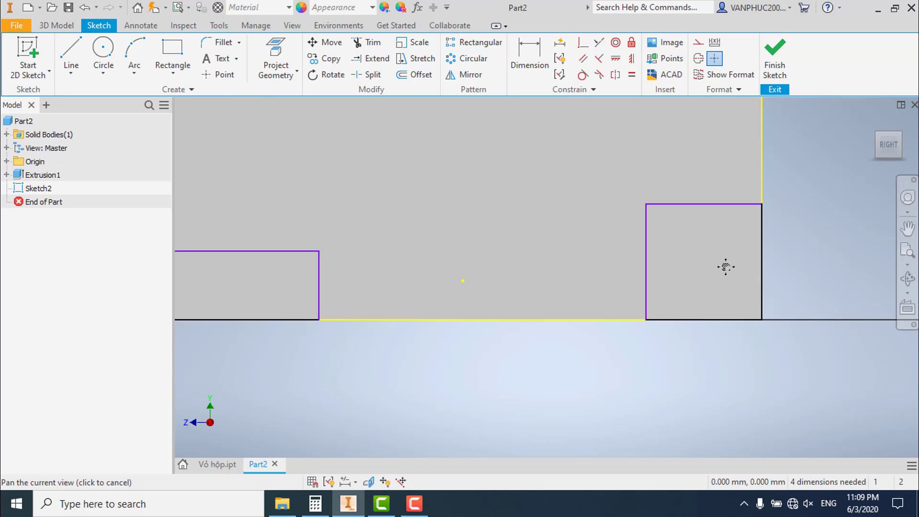
pyautogui.moveTo(311, 258); pyautogui.dragTo(495, 273, button='middle')
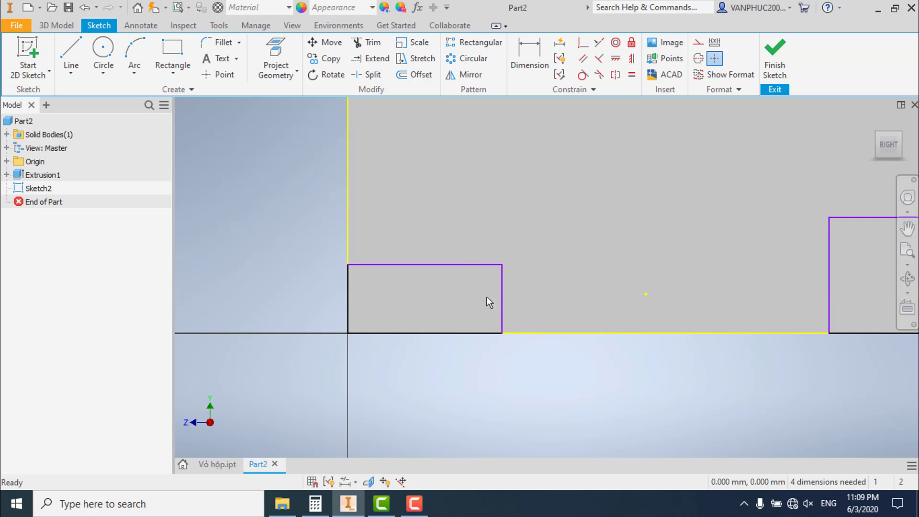
pyautogui.hotkey('ctrl', 'z')
pyautogui.moveTo(615, 254); pyautogui.dragTo(553, 248, button='middle')
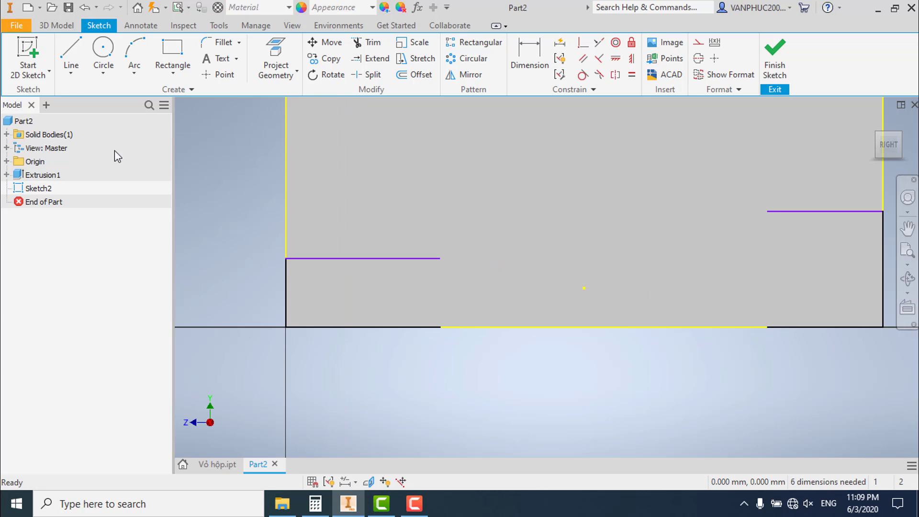
# - Draw slanted lines from the base line up past each step's top edge
pyautogui.click(66, 72)
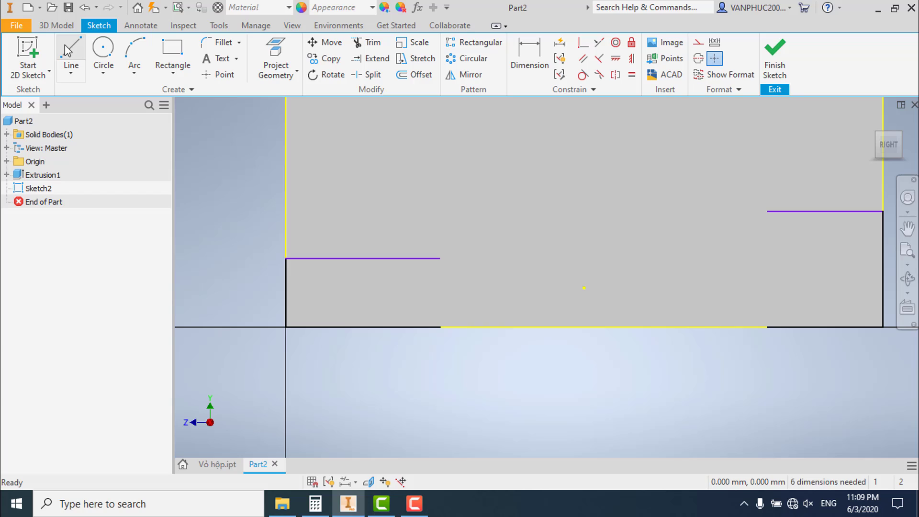
pyautogui.click(439, 327)
pyautogui.click(399, 242)
pyautogui.press('Escape')
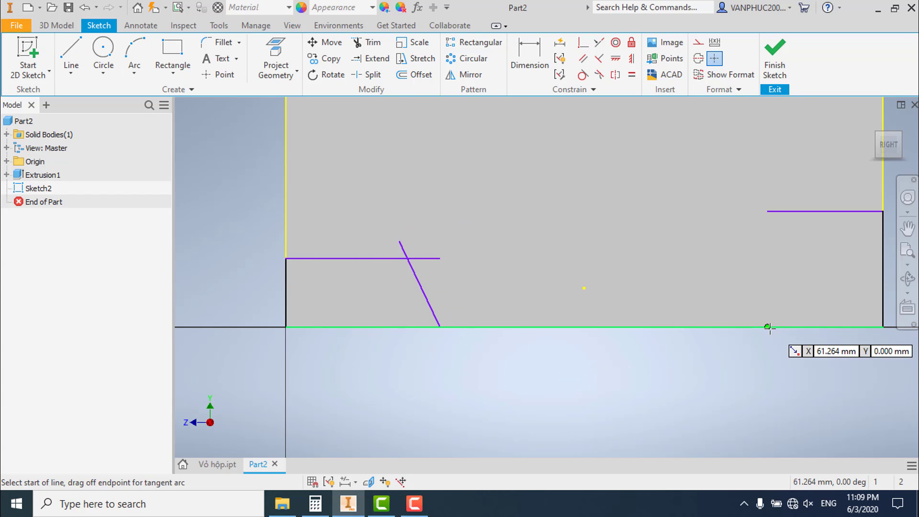
pyautogui.click(769, 326)
pyautogui.click(812, 182)
pyautogui.press('Escape')
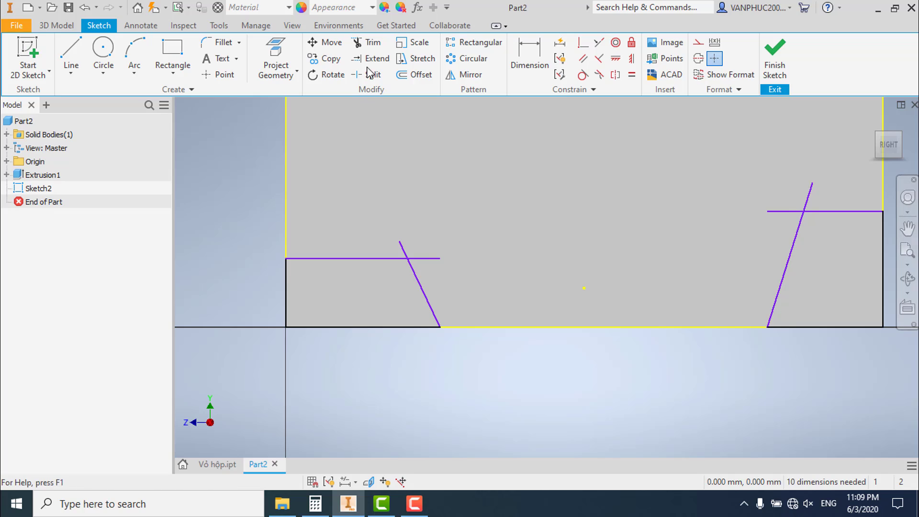
# - Trim the overhanging line ends on both the left and right steps
pyautogui.click(366, 42)
pyautogui.moveTo(396, 249); pyautogui.dragTo(417, 249)
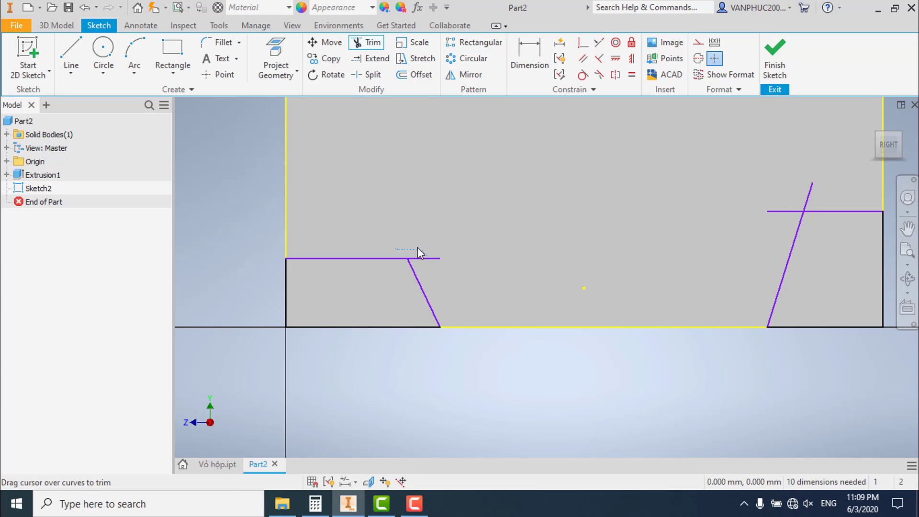
pyautogui.moveTo(831, 194); pyautogui.dragTo(781, 220)
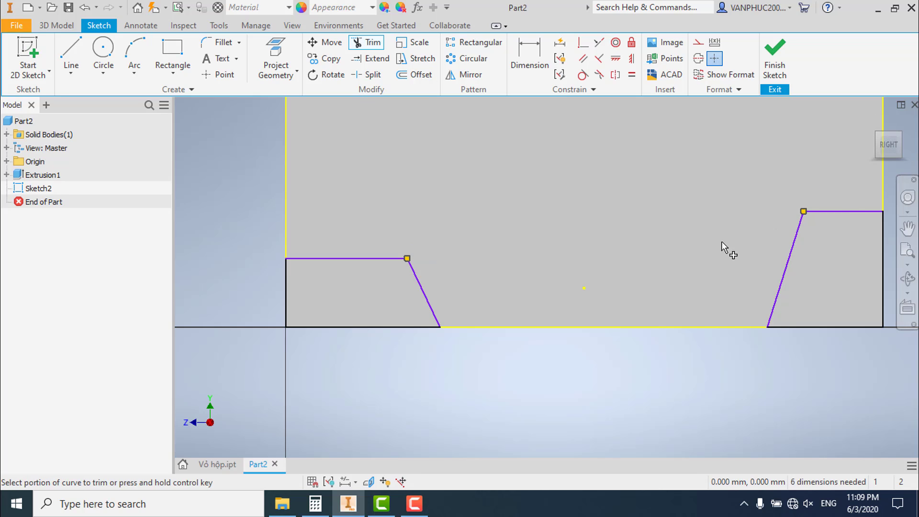
pyautogui.press('Escape')
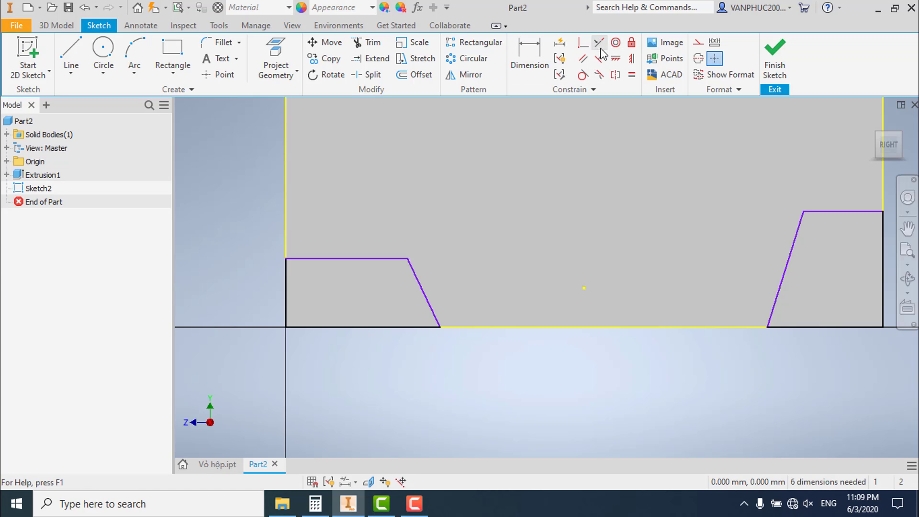
# - Constrain the two slanted lines and the two step top edges to equal lengths
pyautogui.click(631, 74)
pyautogui.click(789, 258)
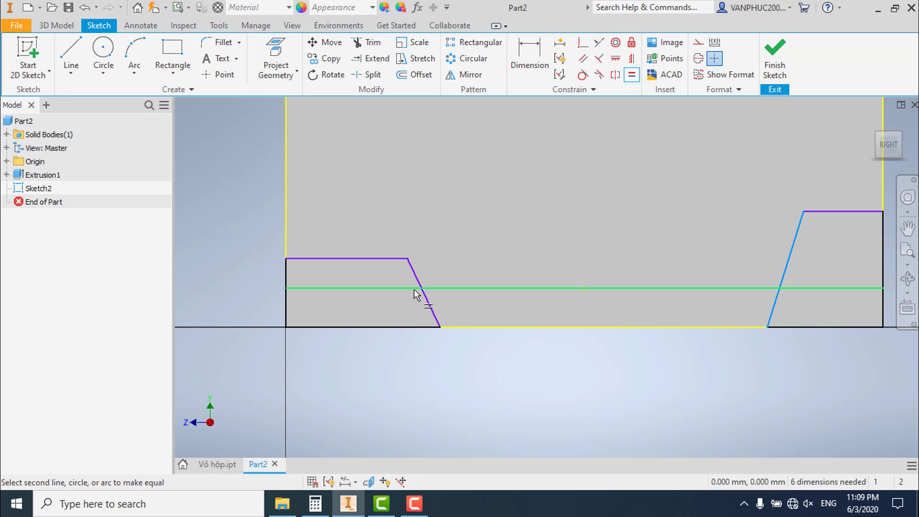
pyautogui.click(416, 291)
pyautogui.click(825, 255)
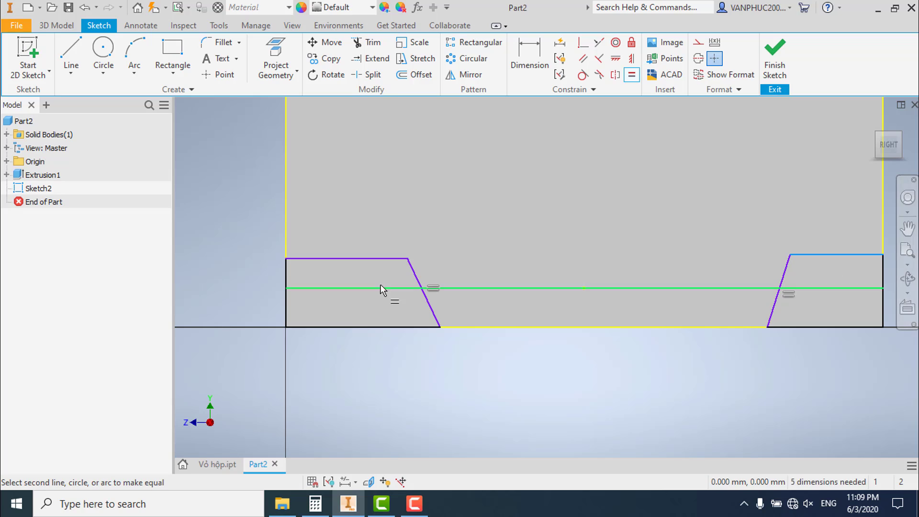
pyautogui.click(366, 259)
pyautogui.moveTo(745, 381); pyautogui.dragTo(698, 366, button='middle')
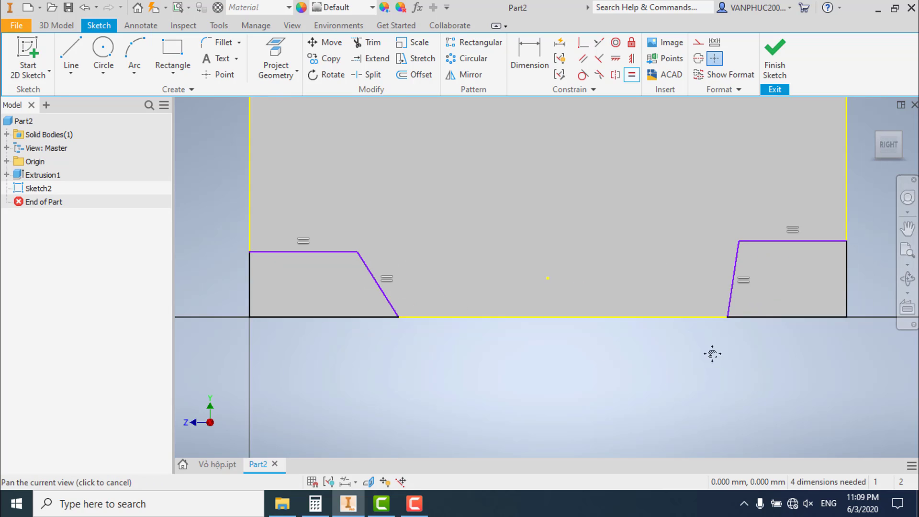
pyautogui.click(238, 266)
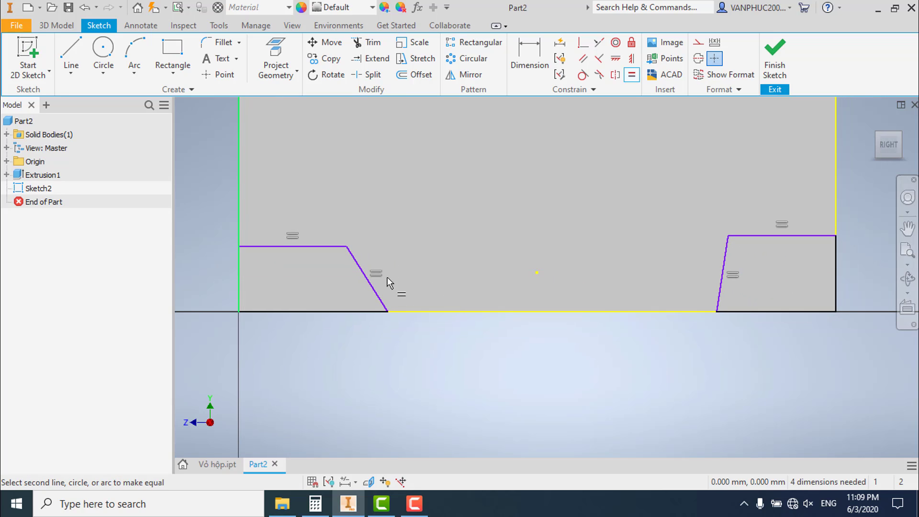
pyautogui.click(835, 268)
pyautogui.press('Escape')
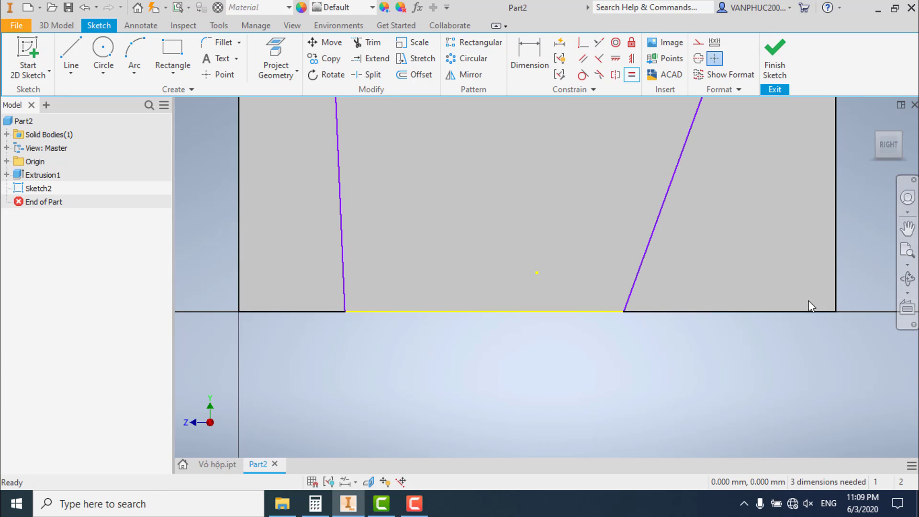
pyautogui.click(85, 8)
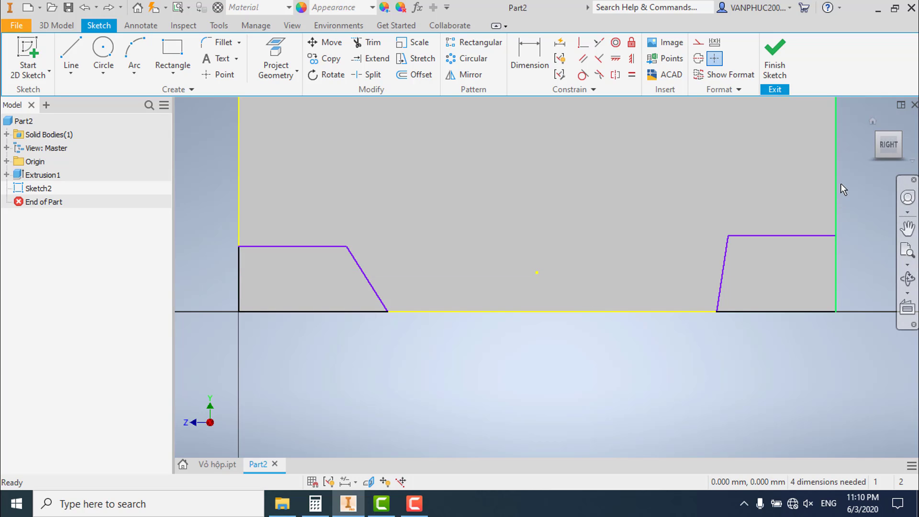
# - Make the right step symmetric to the left and drag the top corner toward the centre
pyautogui.click(272, 245)
pyautogui.click(749, 234)
pyautogui.press('Escape')
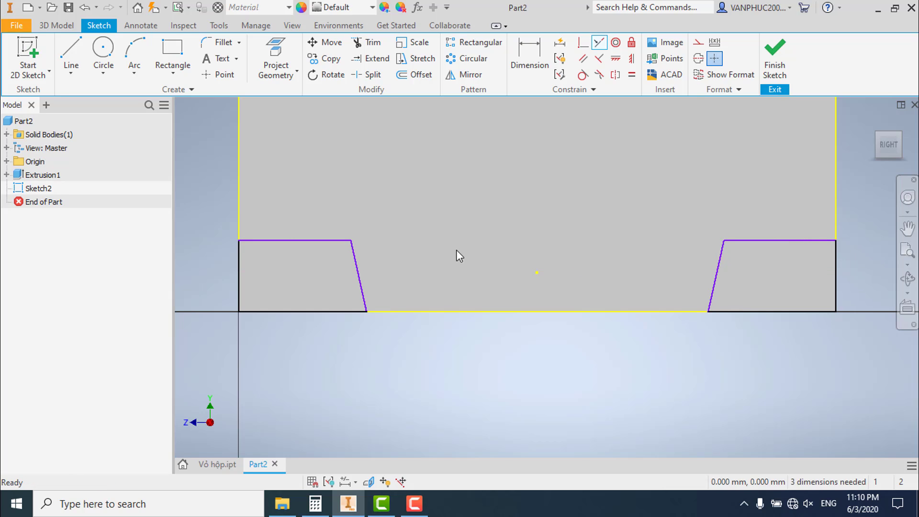
pyautogui.moveTo(353, 240); pyautogui.dragTo(402, 242)
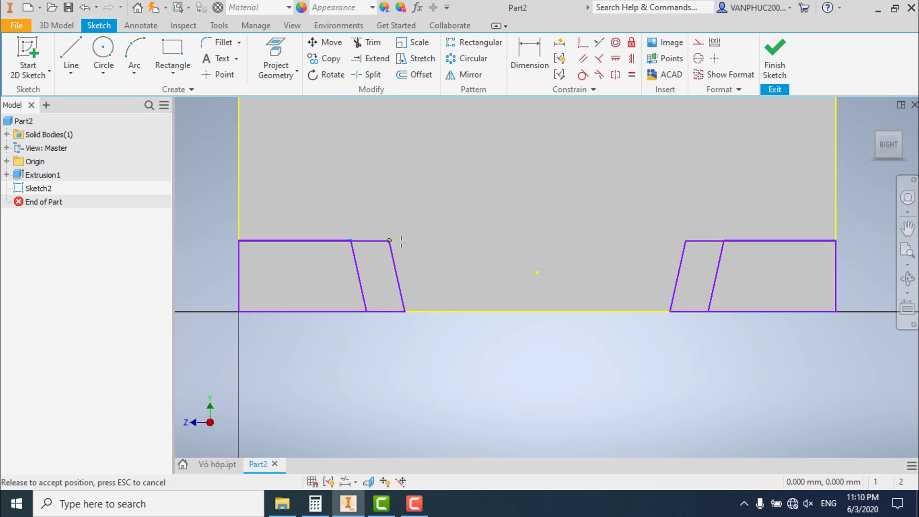
# - Dimension the gap between the step tops' inner corners as 40
pyautogui.click(535, 77)
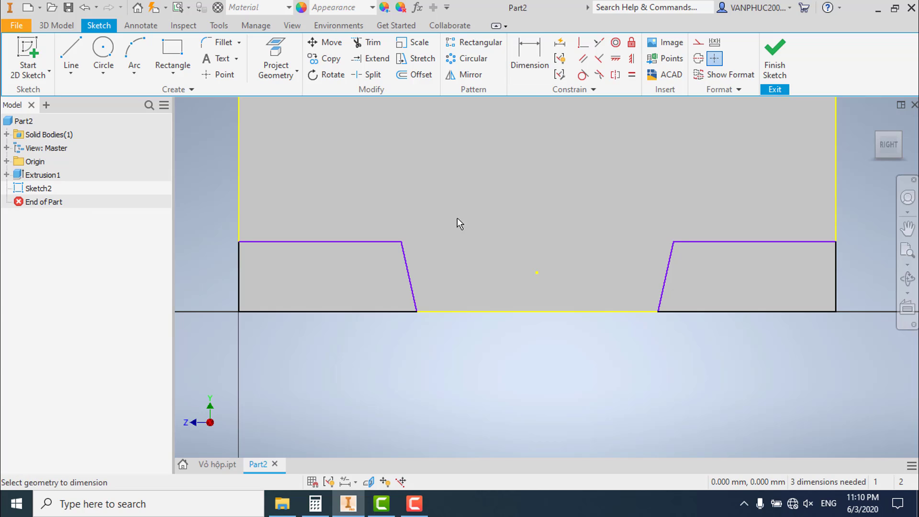
pyautogui.click(672, 240)
pyautogui.click(512, 202)
pyautogui.write('40')
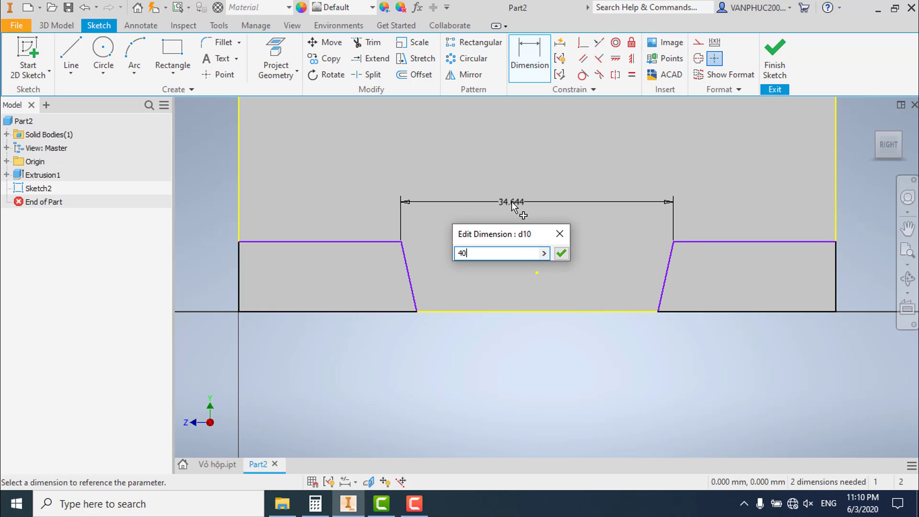
pyautogui.press('Return')
# - Dimension the bottom opening between the lower corners as 32
pyautogui.click(416, 313)
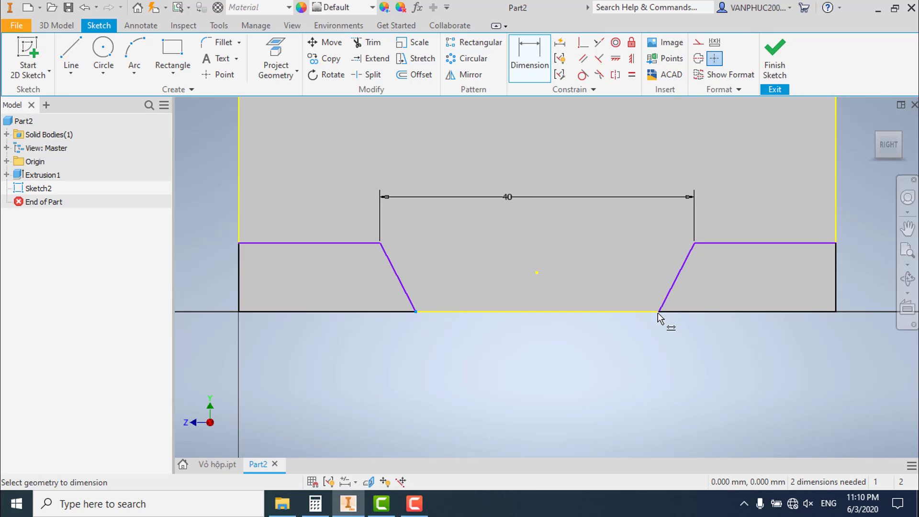
pyautogui.click(660, 312)
pyautogui.click(521, 354)
pyautogui.write('32')
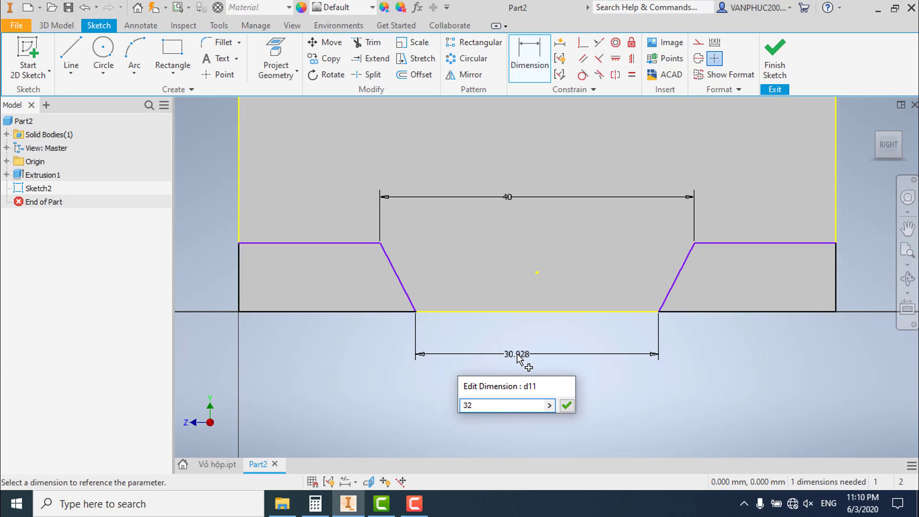
pyautogui.press('Return')
# - Add a step-height dimension on the left vertical edge, then undo it
pyautogui.moveTo(408, 335); pyautogui.dragTo(520, 320, button='middle')
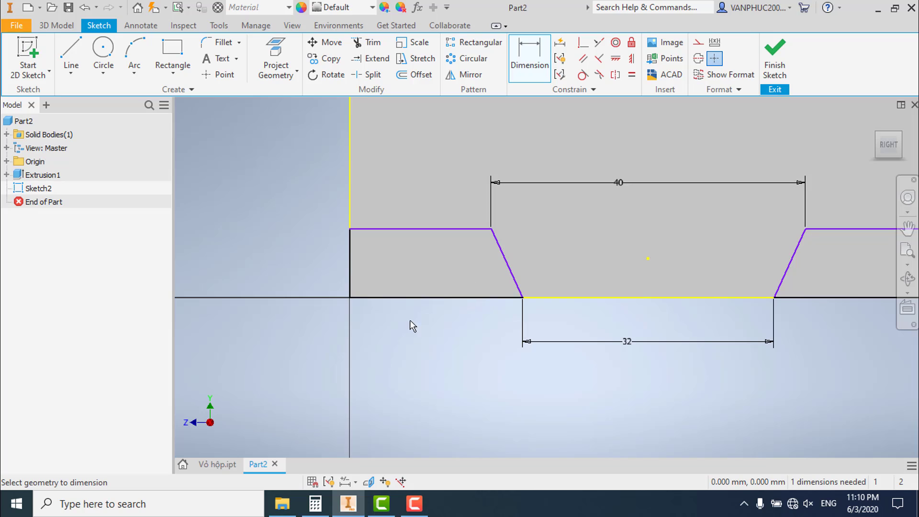
pyautogui.click(353, 258)
pyautogui.click(326, 268)
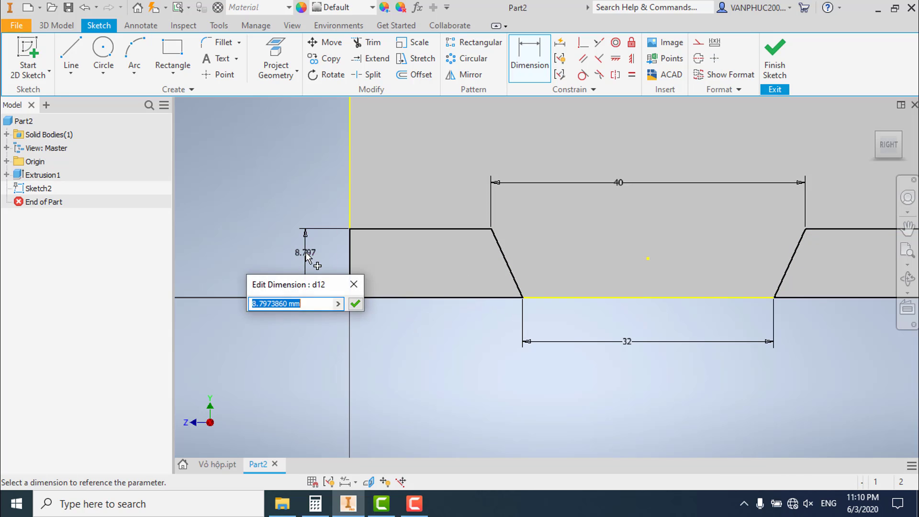
pyautogui.press('Return')
pyautogui.press('Escape')
pyautogui.click(85, 7)
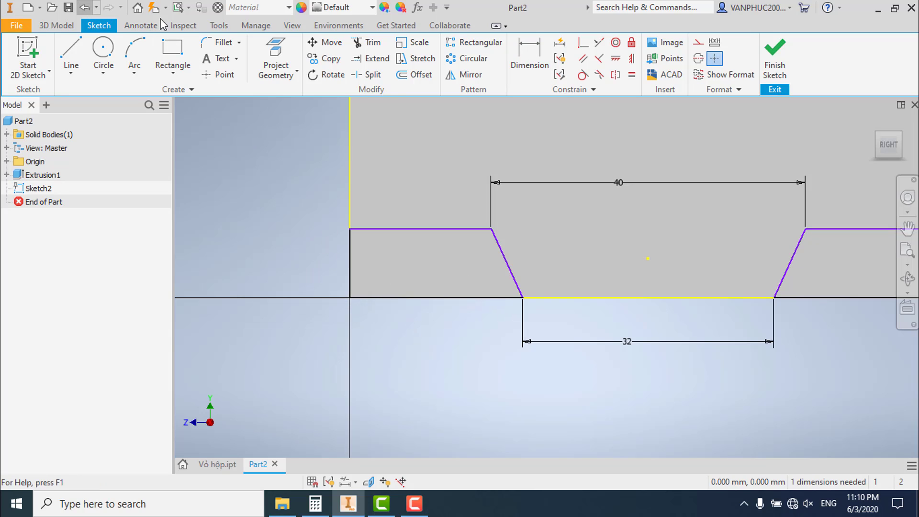
# - Project the part face's edge into Sketch2
pyautogui.click(280, 54)
pyautogui.scroll(-3, 443, 211)
pyautogui.keyDown('shift'); pyautogui.moveTo(467, 213); pyautogui.dragTo(415, 286, button='middle'); pyautogui.keyUp('shift')
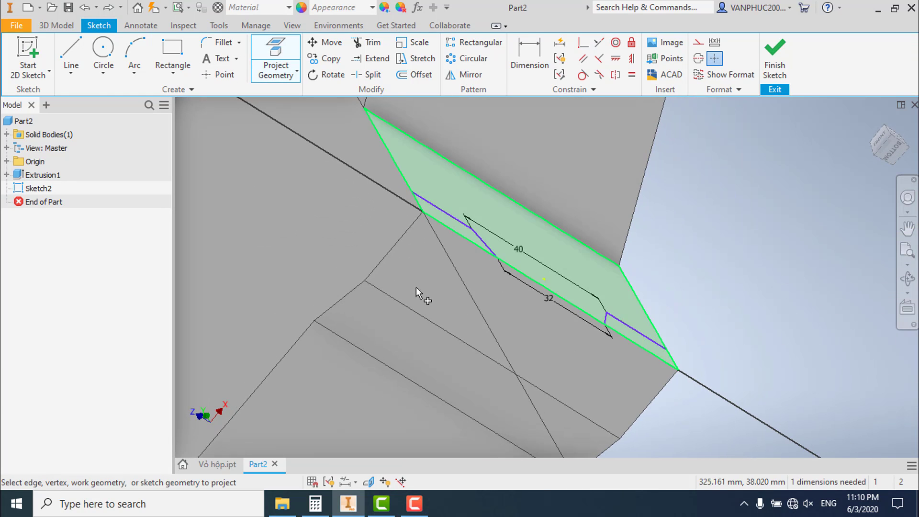
pyautogui.keyDown('shift'); pyautogui.moveTo(330, 337); pyautogui.dragTo(335, 331, button='middle'); pyautogui.keyUp('shift')
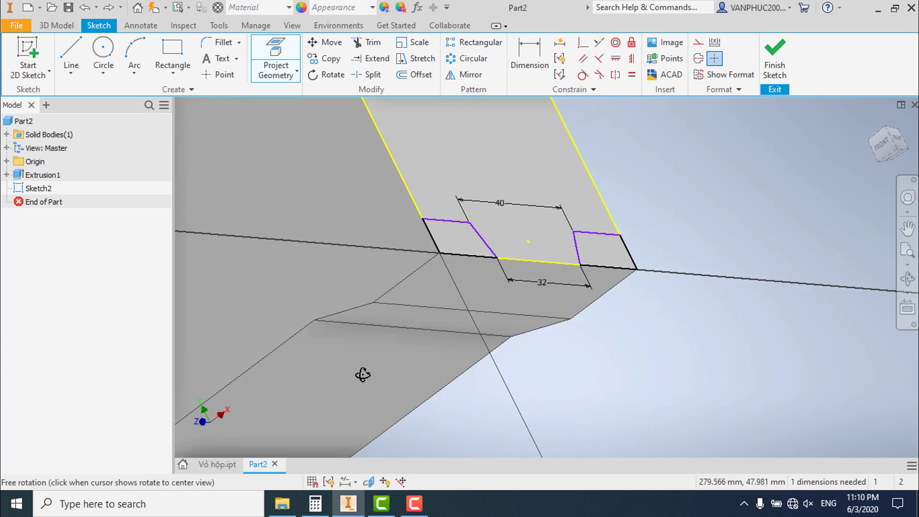
pyautogui.keyDown('shift'); pyautogui.moveTo(439, 303); pyautogui.dragTo(400, 243, button='middle'); pyautogui.keyUp('shift')
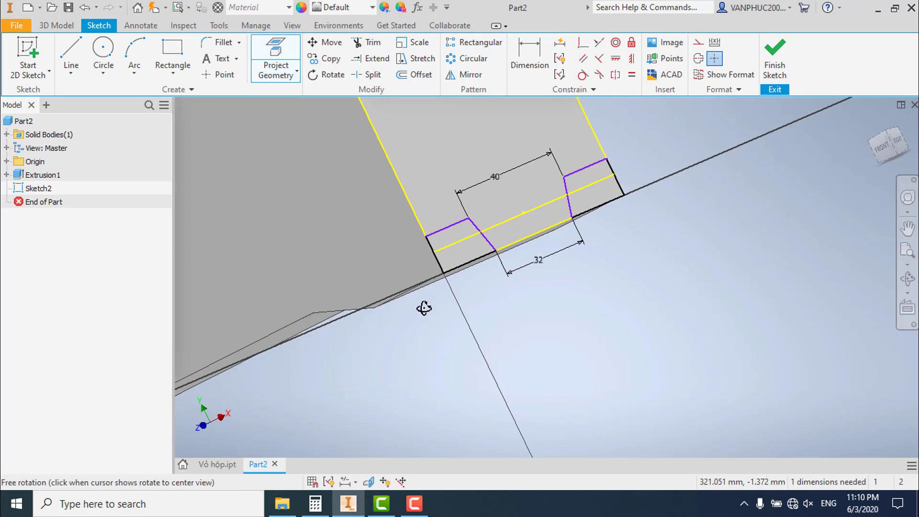
pyautogui.click(401, 243)
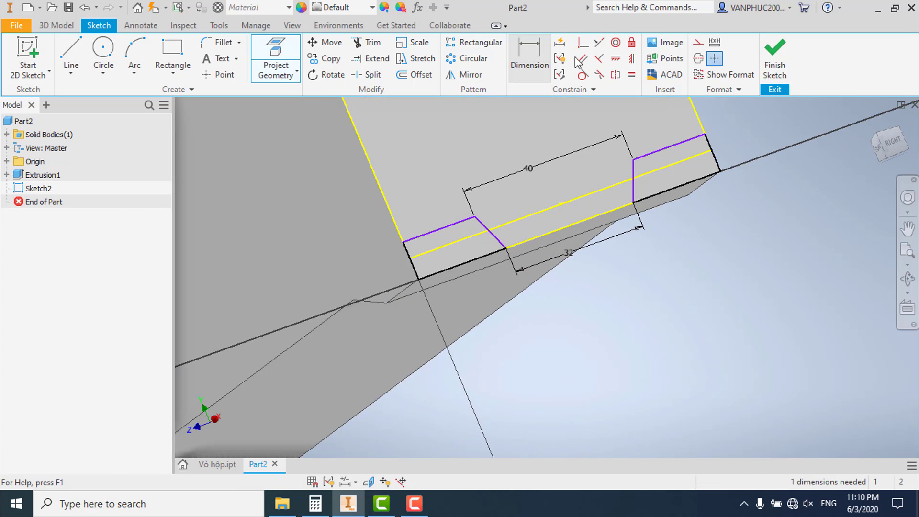
# - Make the sketch line collinear with the projected edge
pyautogui.click(598, 42)
pyautogui.scroll(3, 497, 218)
pyautogui.click(439, 231)
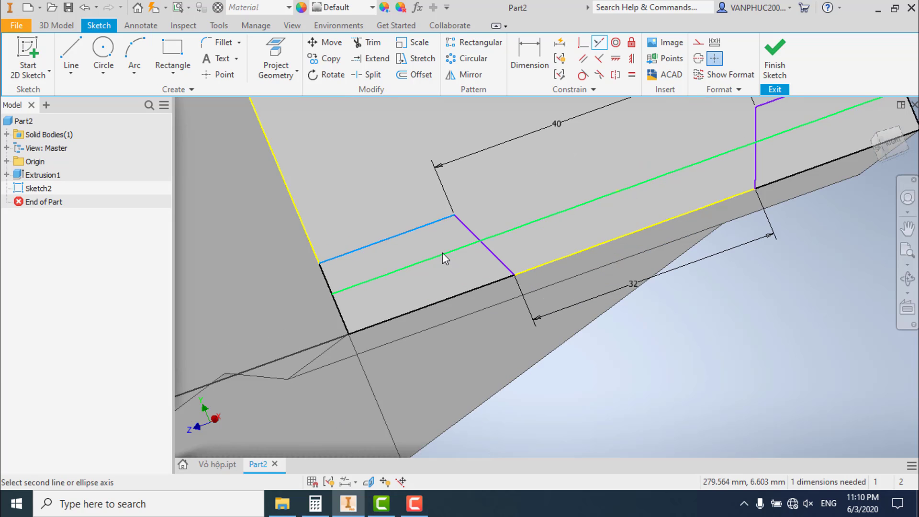
pyautogui.click(442, 252)
# - Convert the notch-spanning lines and the vertical edge lines to construction geometry
pyautogui.moveTo(537, 261); pyautogui.dragTo(384, 281, button='middle')
pyautogui.scroll(-2, 384, 281)
pyautogui.scroll(-2, 523, 277)
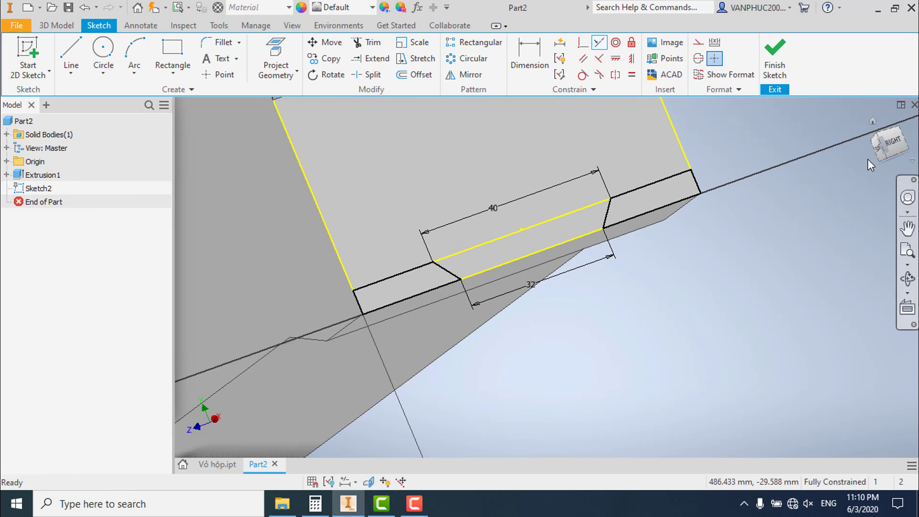
pyautogui.scroll(-2, 623, 324)
pyautogui.press('pageup')
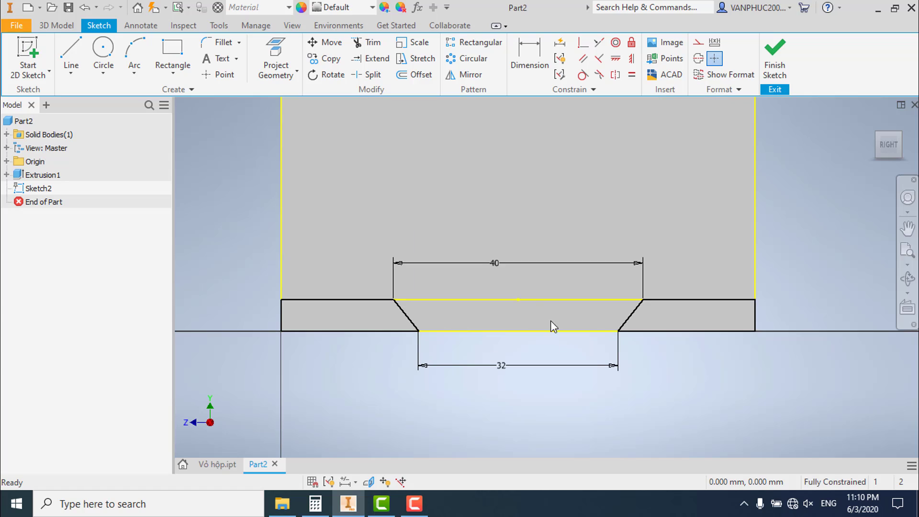
pyautogui.moveTo(557, 275); pyautogui.dragTo(524, 341)
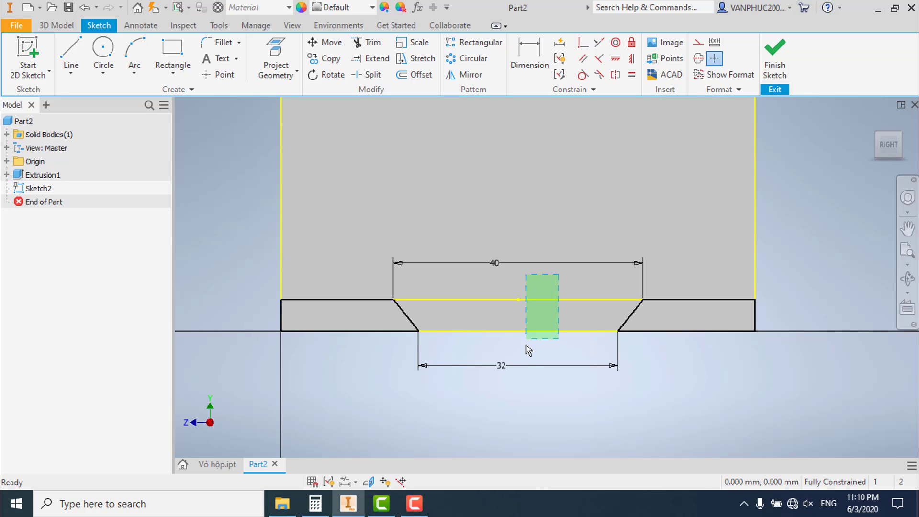
pyautogui.click(705, 58)
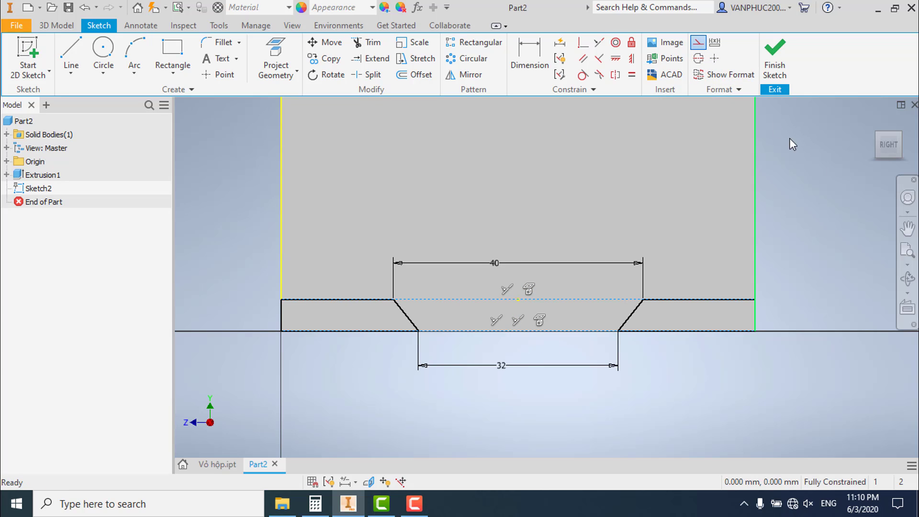
pyautogui.moveTo(832, 179); pyautogui.dragTo(269, 234)
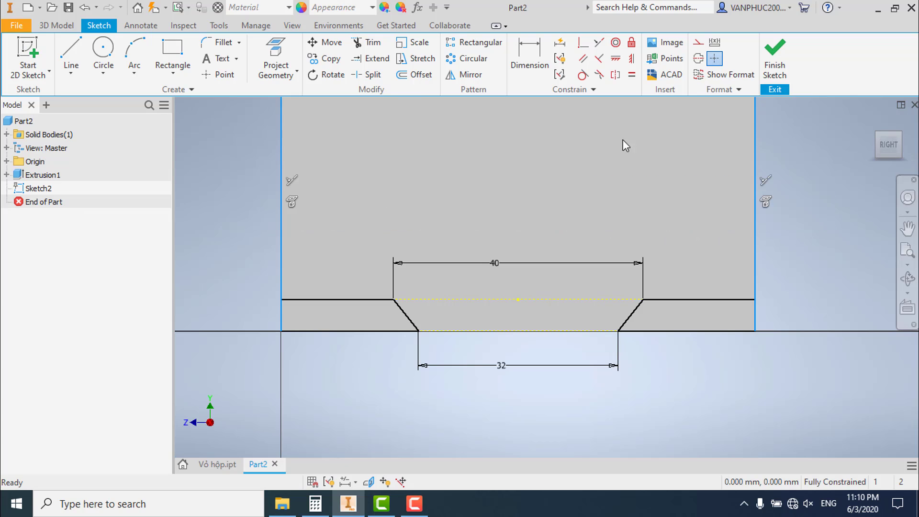
pyautogui.click(699, 47)
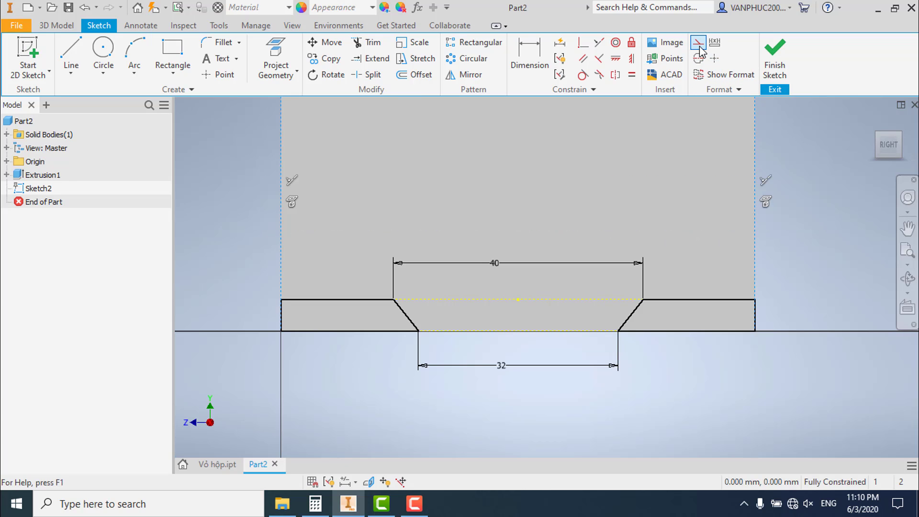
# - Finish Sketch2 and cut both side profiles Through All as Extrusion2
pyautogui.click(774, 57)
pyautogui.click(71, 52)
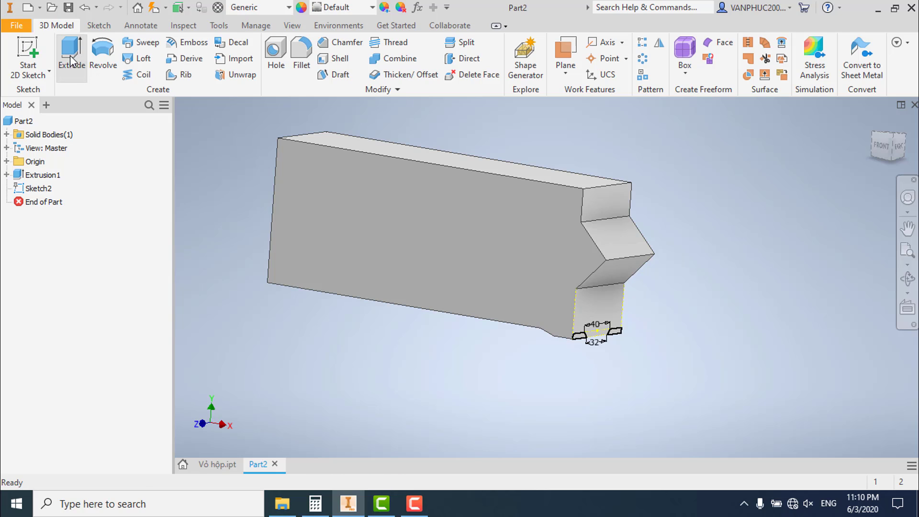
pyautogui.scroll(-5, 638, 357)
pyautogui.moveTo(681, 354); pyautogui.dragTo(431, 267)
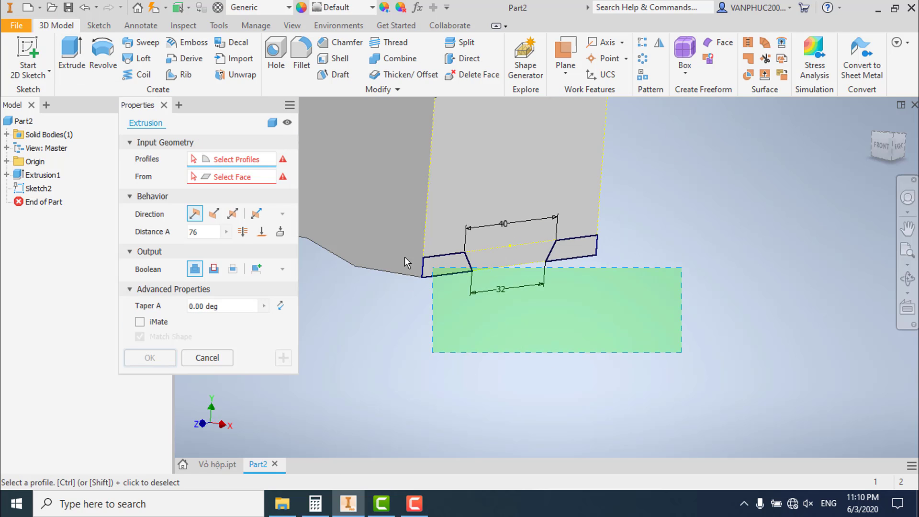
pyautogui.click(215, 272)
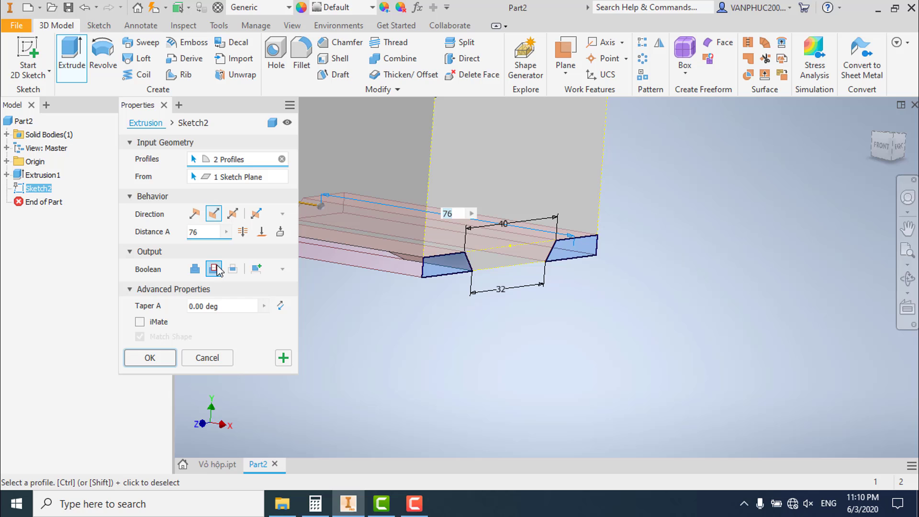
pyautogui.click(243, 232)
pyautogui.moveTo(574, 304)
pyautogui.mouseDown(button='middle')
pyautogui.moveTo(696, 302)
pyautogui.moveTo(621, 237)
pyautogui.moveTo(629, 222)
pyautogui.moveTo(560, 245)
pyautogui.moveTo(521, 209)
pyautogui.moveTo(633, 237)
pyautogui.moveTo(656, 205)
pyautogui.moveTo(653, 226)
pyautogui.mouseUp(button='middle')
pyautogui.click(163, 358)
pyautogui.scroll(-5, 653, 226)
pyautogui.moveTo(656, 320)
pyautogui.keyDown('shift'); pyautogui.mouseDown(button='middle')
pyautogui.moveTo(634, 342)
pyautogui.moveTo(646, 342)
pyautogui.moveTo(615, 322)
pyautogui.moveTo(662, 377)
pyautogui.mouseUp(button='middle'); pyautogui.keyUp('shift')
pyautogui.scroll(3, 647, 342)
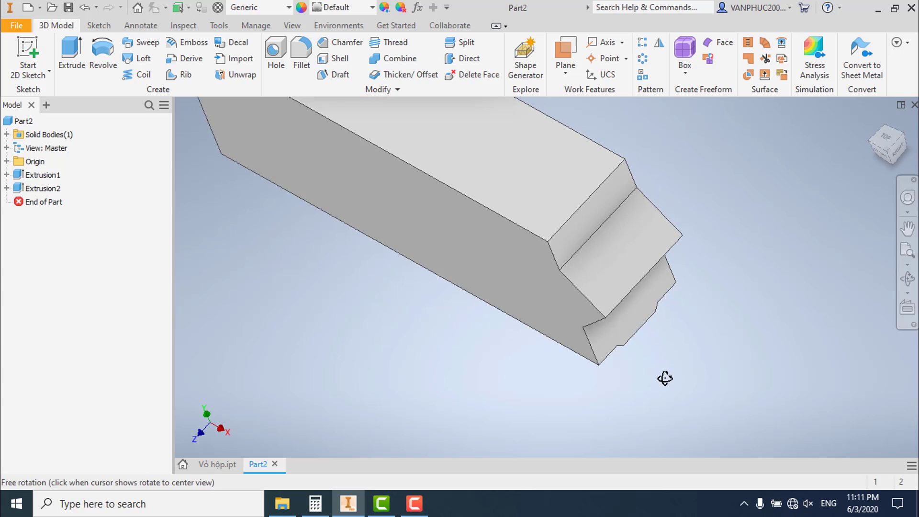
# - Inspect the new cut, return to the Home view, and start a Shell with thickness 8
pyautogui.moveTo(523, 359)
pyautogui.keyDown('shift'); pyautogui.mouseDown(button='middle')
pyautogui.moveTo(537, 350)
pyautogui.moveTo(496, 342)
pyautogui.mouseUp(button='middle'); pyautogui.keyUp('shift')
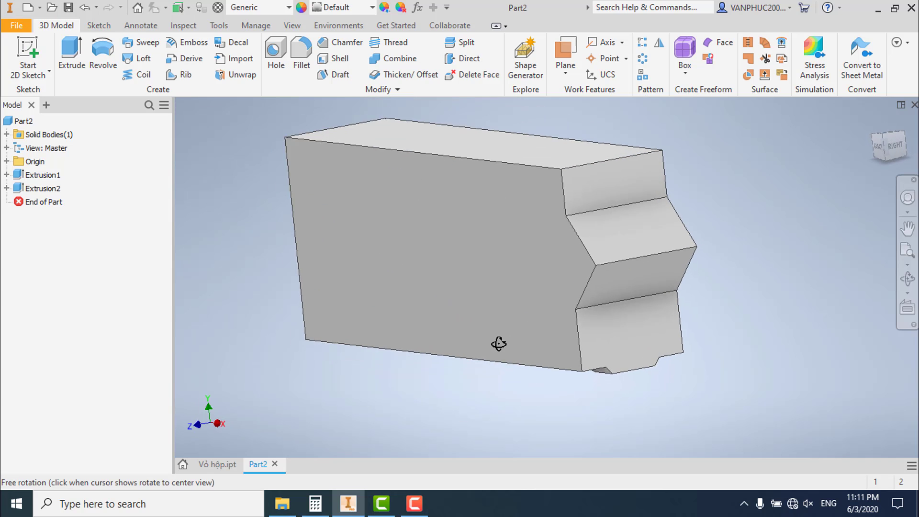
pyautogui.click(872, 121)
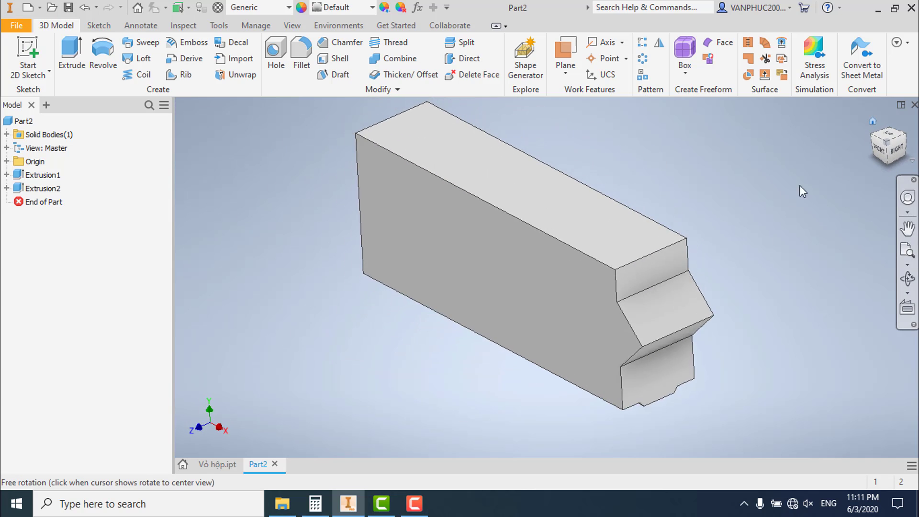
pyautogui.click(338, 59)
pyautogui.write('8')
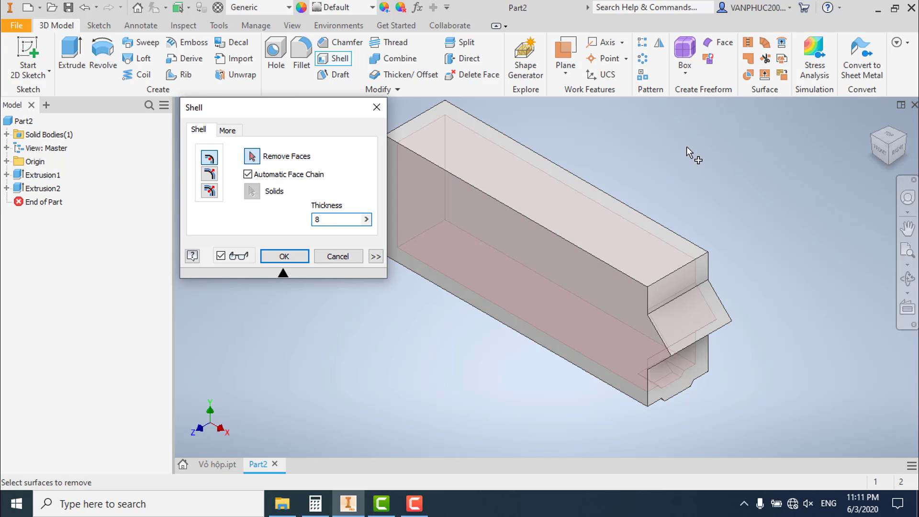
# - Remove the top face so the shell preview is open-topped
pyautogui.click(670, 248)
pyautogui.press('F4')
pyautogui.moveTo(695, 343); pyautogui.dragTo(683, 343)
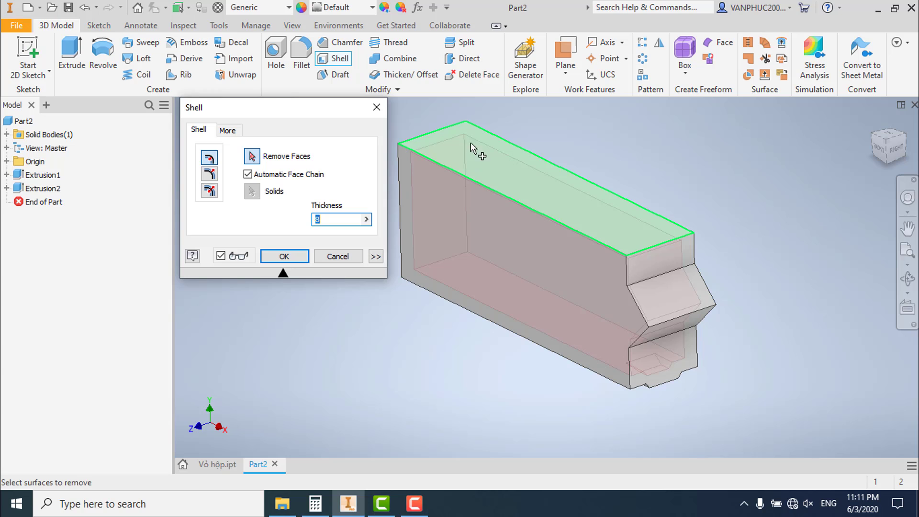
pyautogui.click(484, 151)
pyautogui.press('F4')
pyautogui.moveTo(661, 165)
pyautogui.mouseDown()
pyautogui.moveTo(654, 223)
pyautogui.moveTo(703, 207)
pyautogui.mouseUp()
pyautogui.moveTo(888, 145)
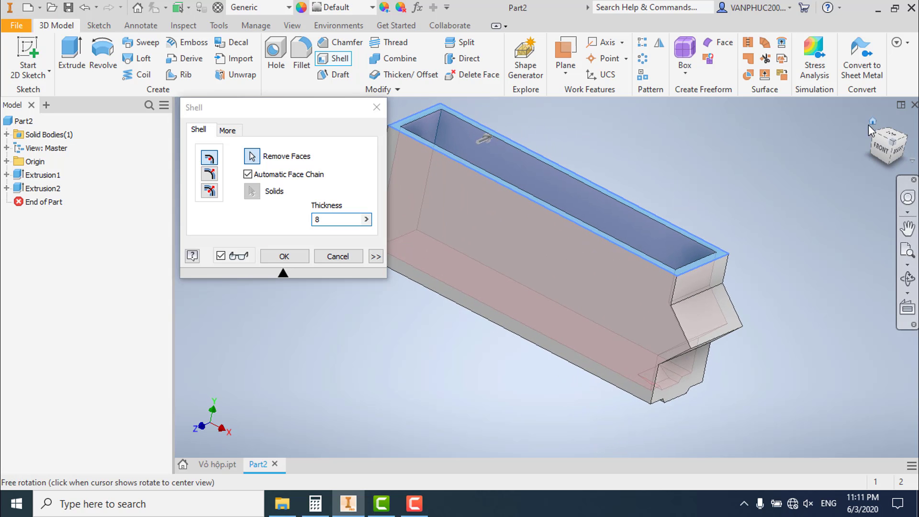
pyautogui.click(870, 123)
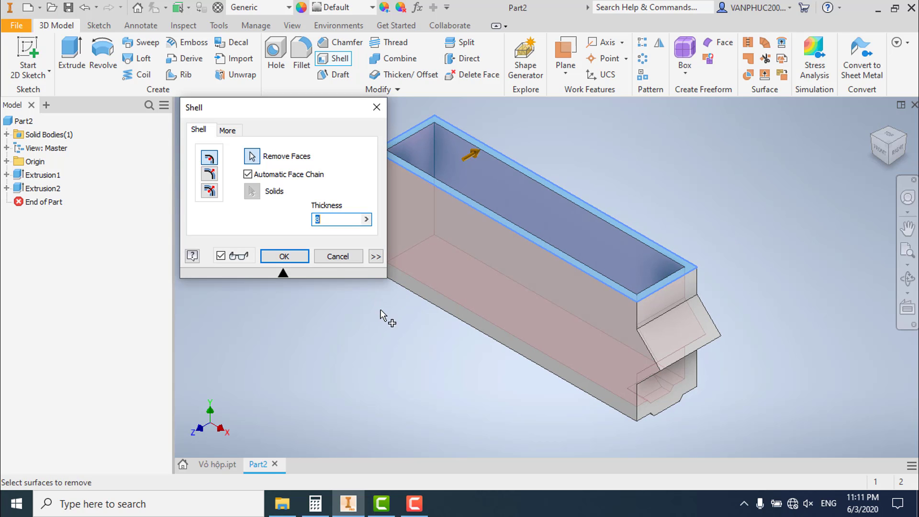
# - Inspect the 8 mm shell walls from the front view near the chevron end
pyautogui.click(881, 152)
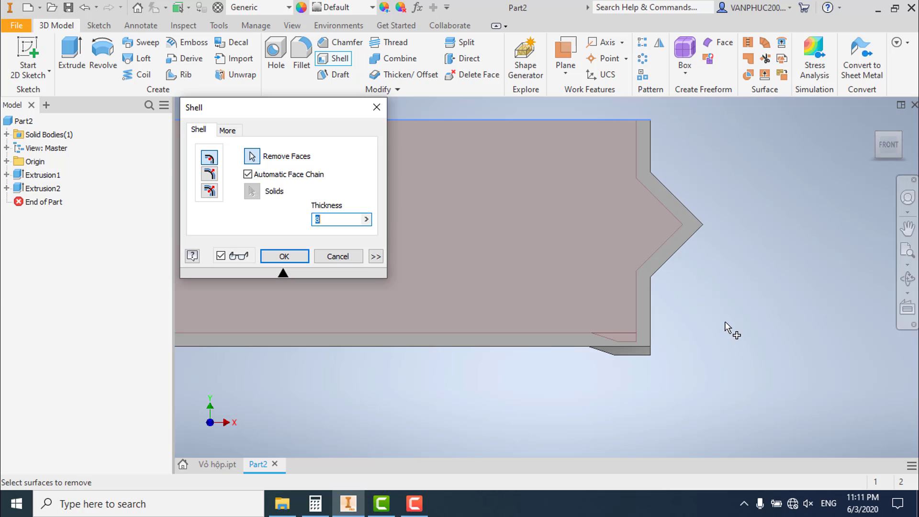
pyautogui.scroll(-2, 718, 336)
pyautogui.scroll(-1, 719, 335)
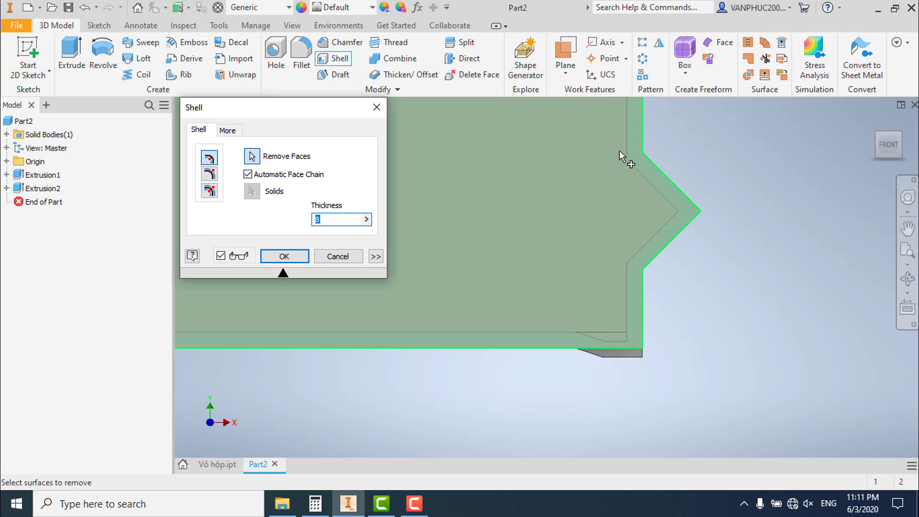
pyautogui.moveTo(621, 158); pyautogui.dragTo(706, 236, button='middle')
pyautogui.moveTo(630, 185); pyautogui.dragTo(647, 174, button='middle')
pyautogui.scroll(-2, 647, 174)
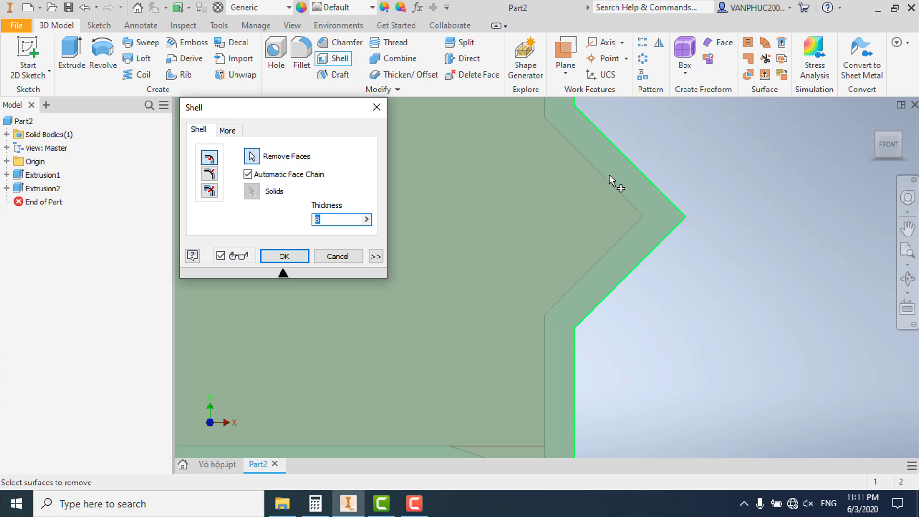
pyautogui.scroll(2, 622, 171)
pyautogui.scroll(-2, 558, 335)
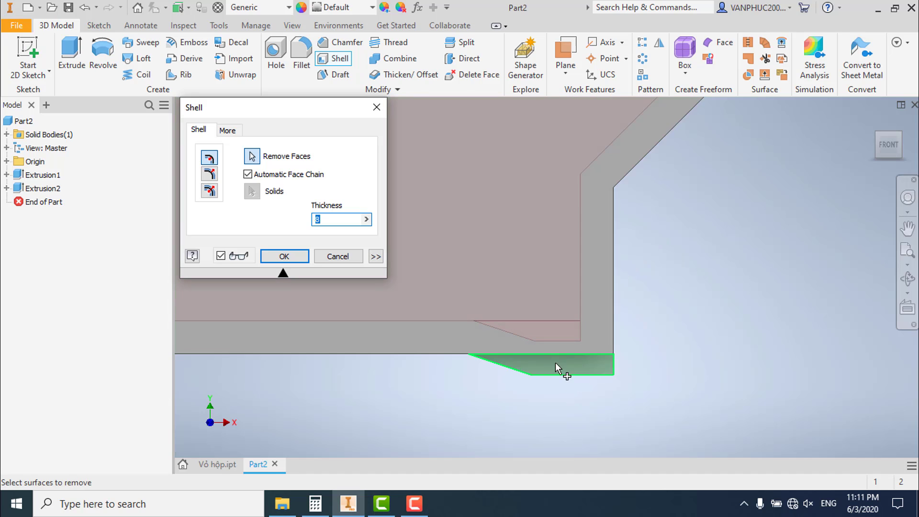
pyautogui.click(388, 218)
# - Add two unique face thickness rows of 9.5 and 15
pyautogui.click(376, 258)
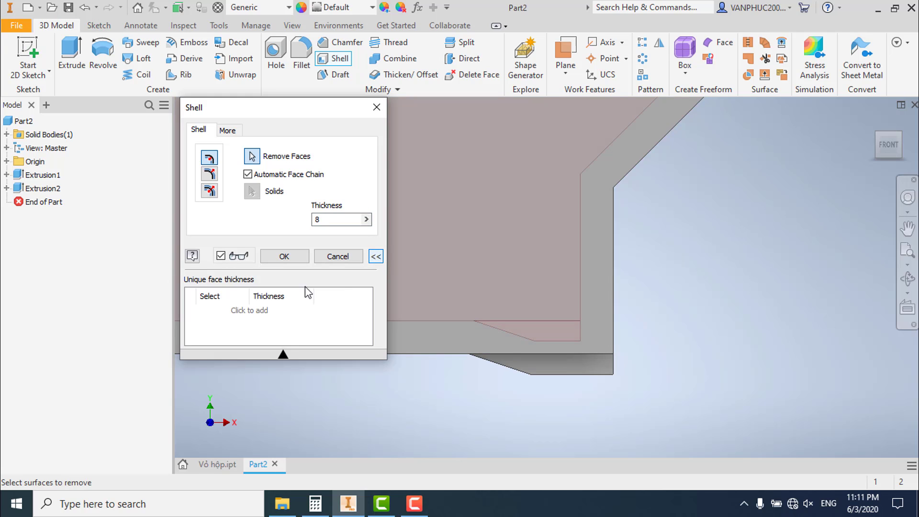
pyautogui.click(252, 308)
pyautogui.click(261, 310)
pyautogui.write('9.5')
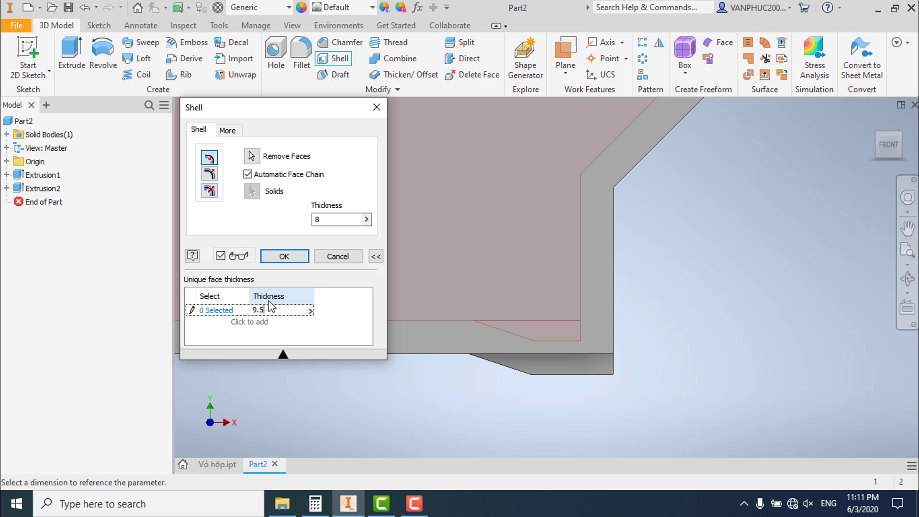
pyautogui.click(253, 321)
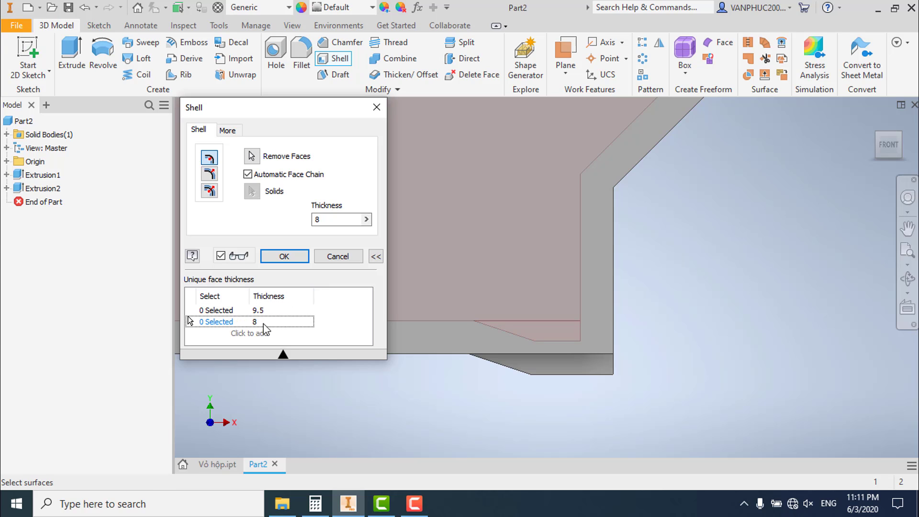
pyautogui.click(262, 322)
pyautogui.write('15')
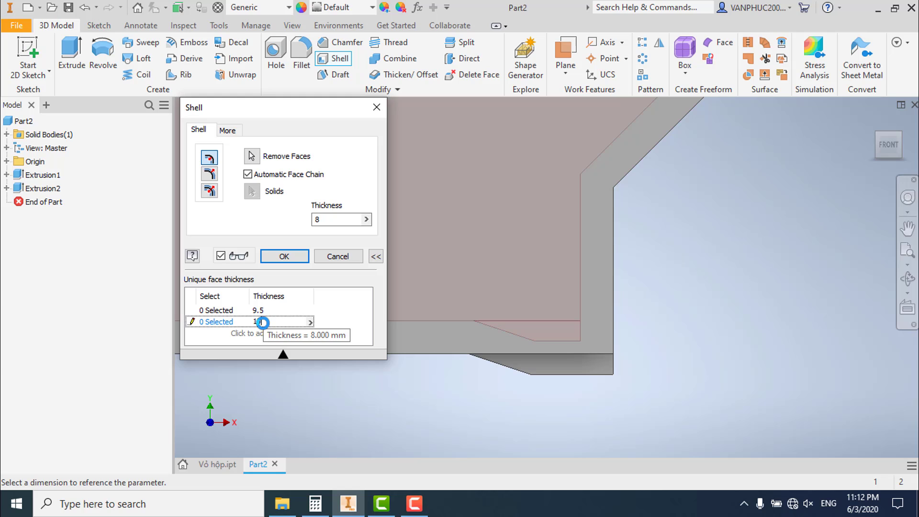
pyautogui.click(215, 324)
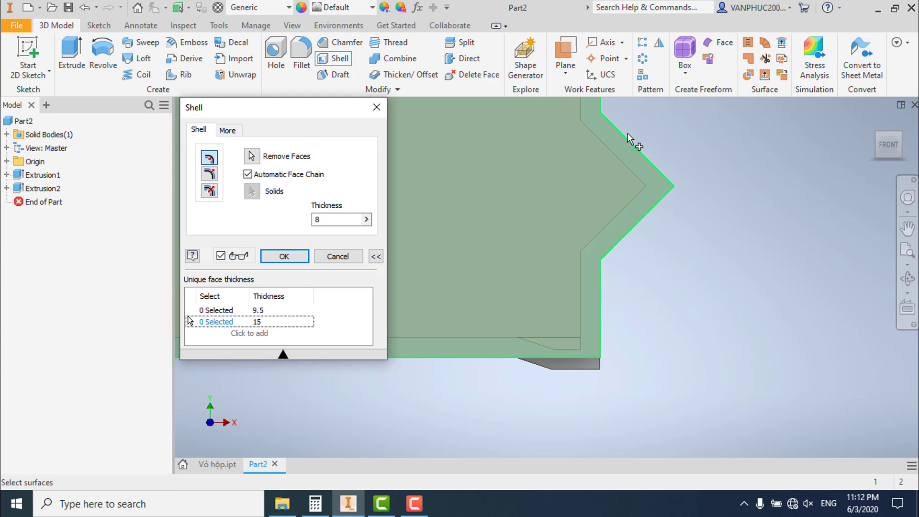
# - Assign the angled face to the 15 thickness row
pyautogui.keyDown('shift'); pyautogui.moveTo(698, 283); pyautogui.dragTo(718, 262, button='middle'); pyautogui.keyUp('shift')
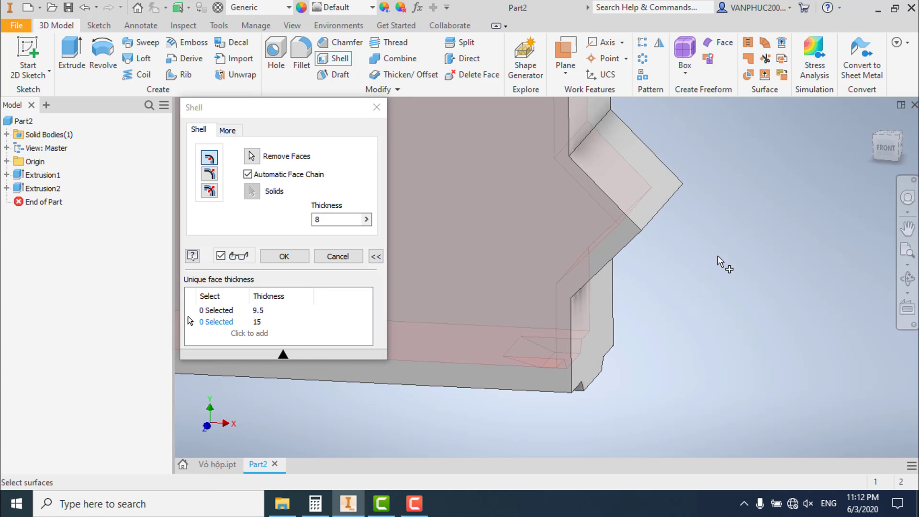
pyautogui.click(632, 159)
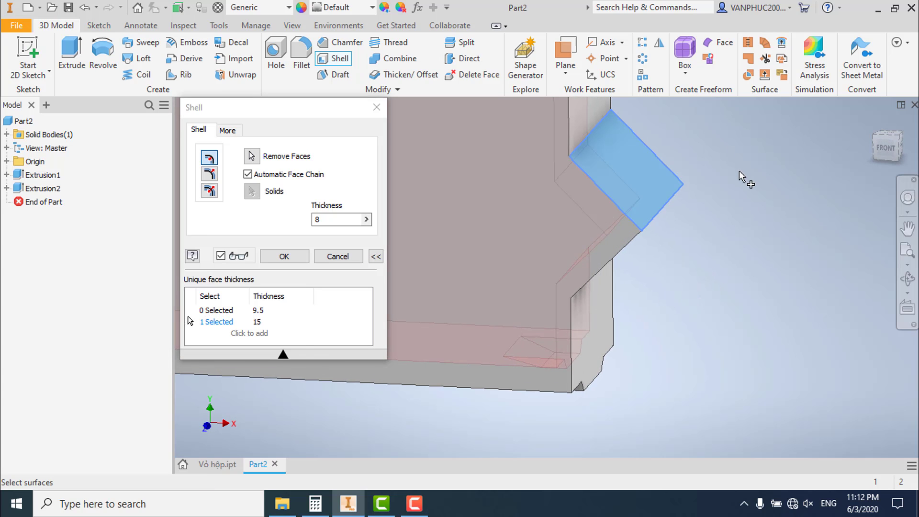
pyautogui.click(885, 150)
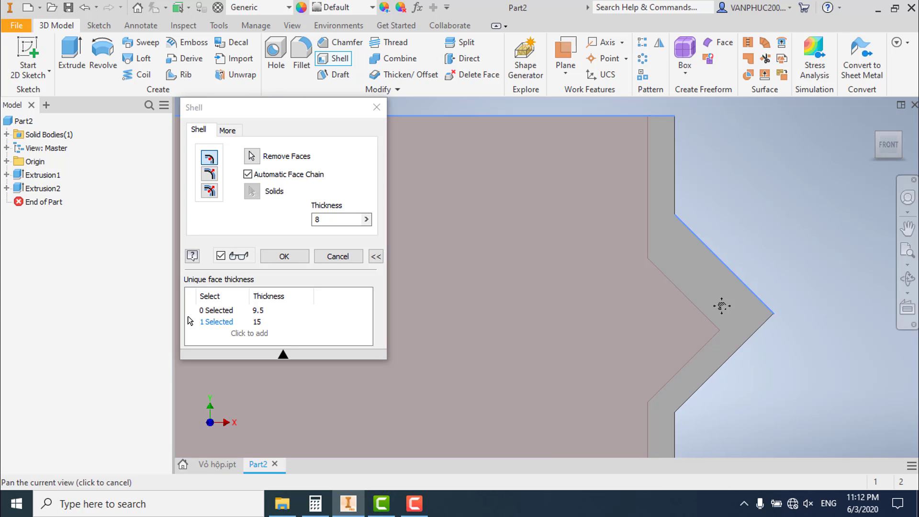
pyautogui.moveTo(721, 303); pyautogui.dragTo(683, 224, button='middle')
pyautogui.scroll(1, 683, 223)
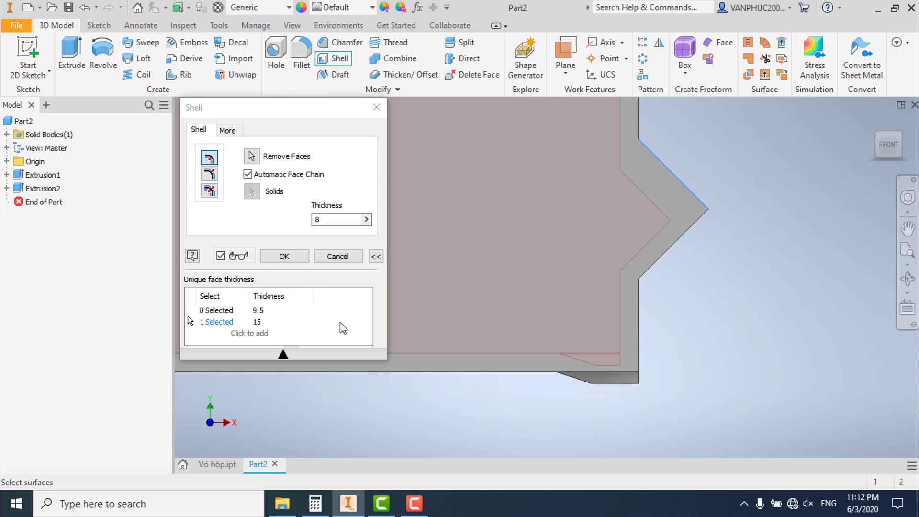
# - Assign the small bottom face to the 9.5 row and apply Shell1
pyautogui.click(218, 310)
pyautogui.moveTo(625, 410)
pyautogui.keyDown('shift'); pyautogui.mouseDown(button='middle')
pyautogui.moveTo(667, 421)
pyautogui.moveTo(601, 412)
pyautogui.mouseUp(button='middle'); pyautogui.keyUp('shift')
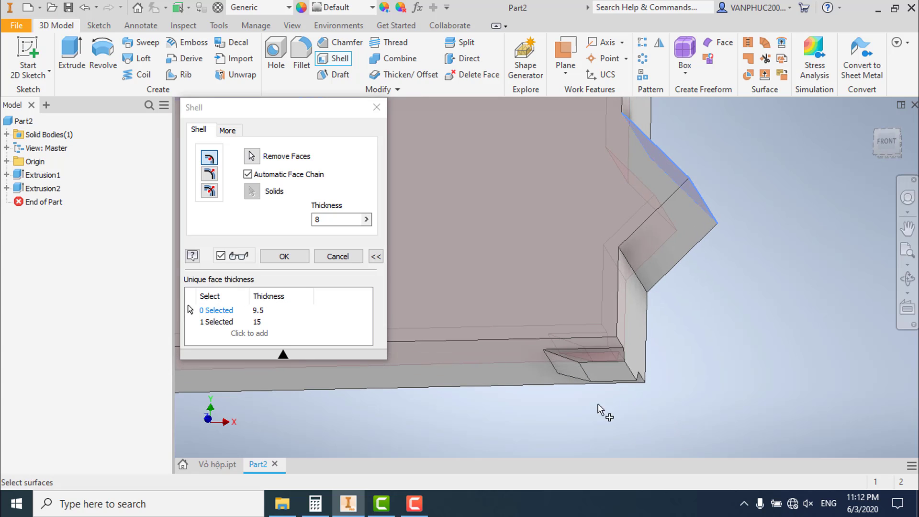
pyautogui.click(611, 380)
pyautogui.keyDown('shift'); pyautogui.moveTo(728, 359); pyautogui.dragTo(729, 366, button='middle'); pyautogui.keyUp('shift')
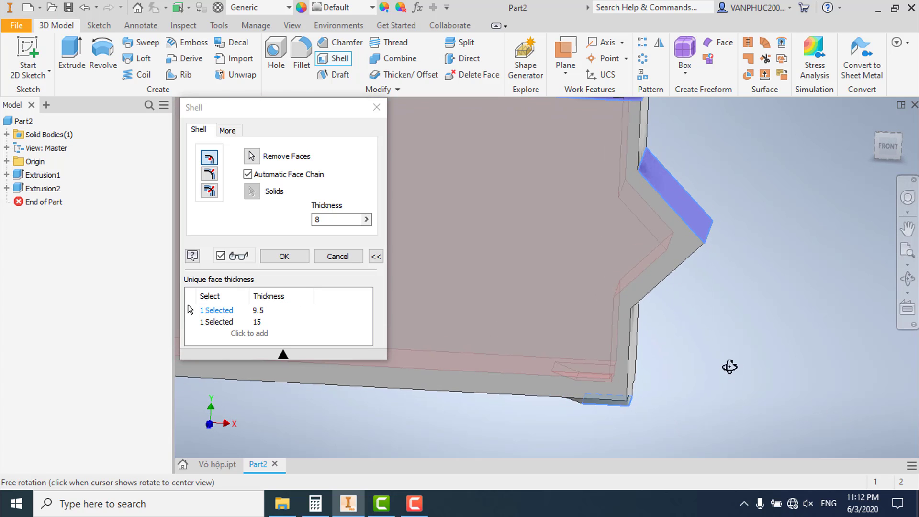
pyautogui.middleClick(715, 291)
pyautogui.keyDown('shift'); pyautogui.moveTo(715, 291); pyautogui.dragTo(641, 321, button='middle'); pyautogui.keyUp('shift')
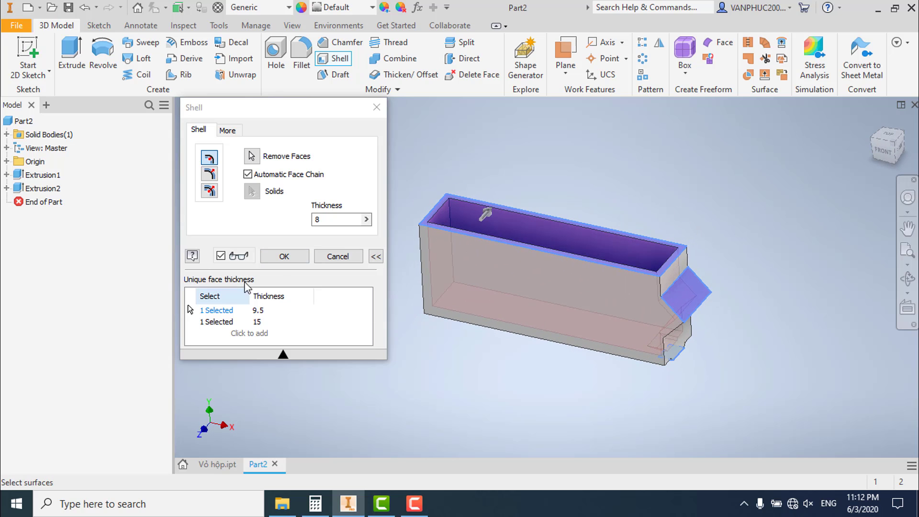
pyautogui.click(283, 257)
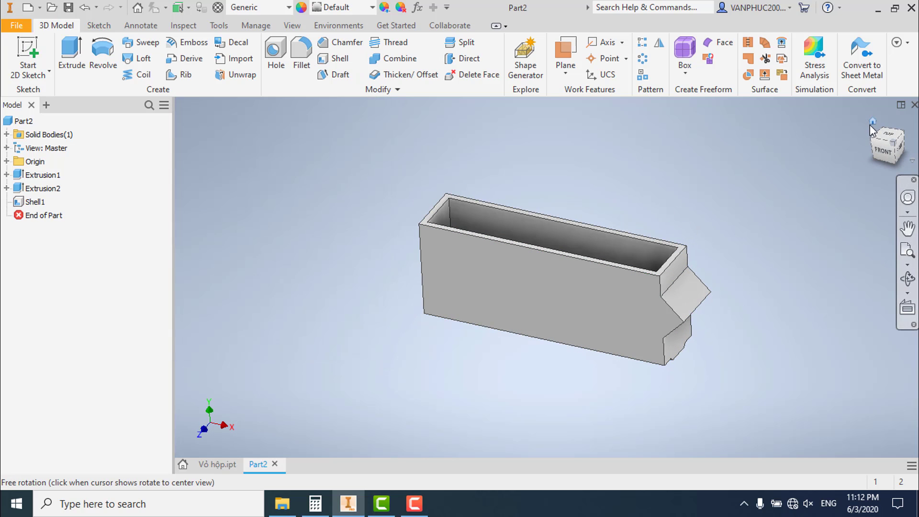
pyautogui.click(870, 124)
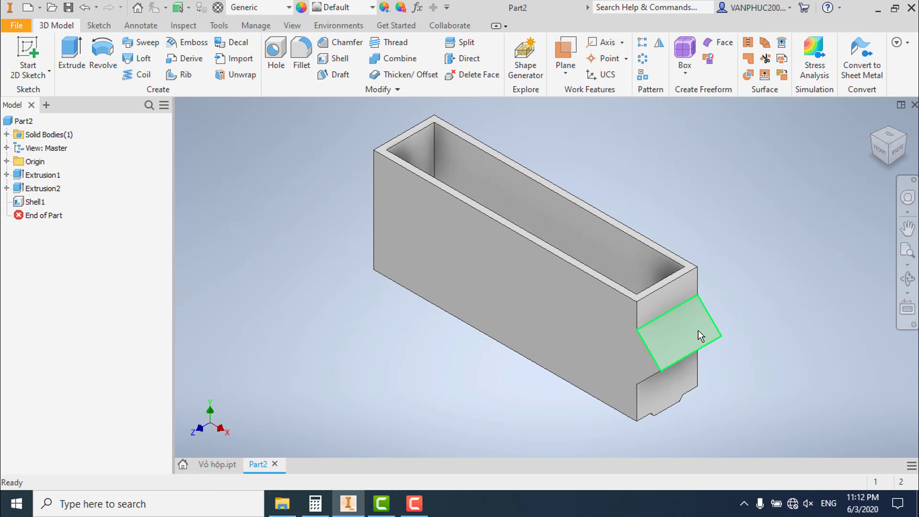
# - Start Sketch3 on the shelled housing's large flat side face
pyautogui.moveTo(693, 330)
pyautogui.keyDown('shift'); pyautogui.mouseDown(button='middle')
pyautogui.moveTo(606, 285)
pyautogui.moveTo(621, 297)
pyautogui.mouseUp(button='middle'); pyautogui.keyUp('shift')
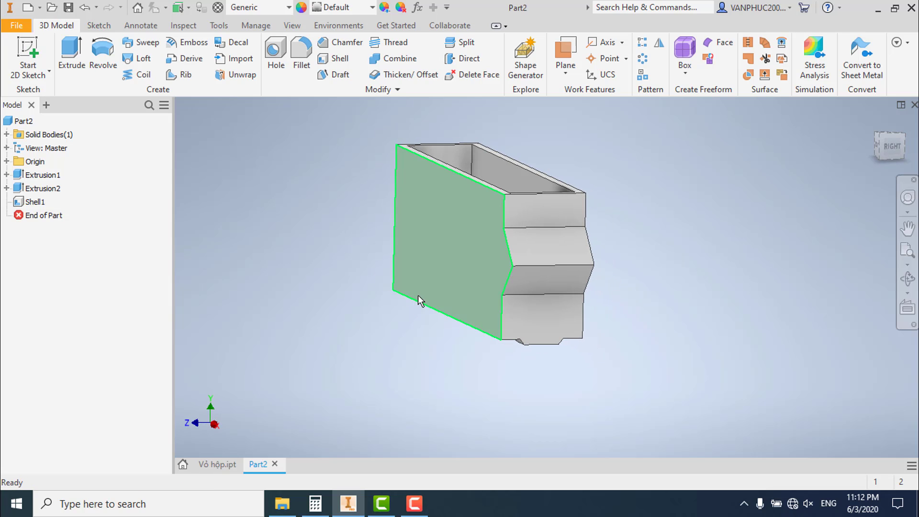
pyautogui.click(25, 49)
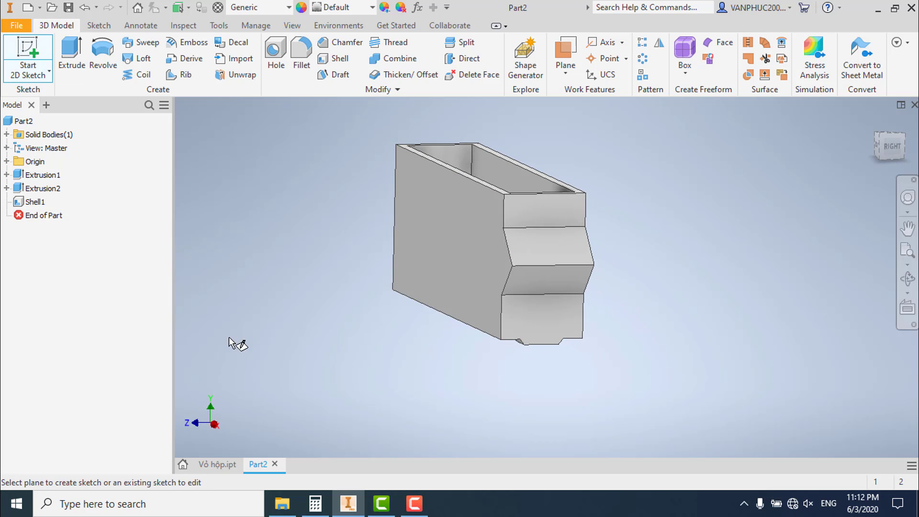
pyautogui.click(536, 318)
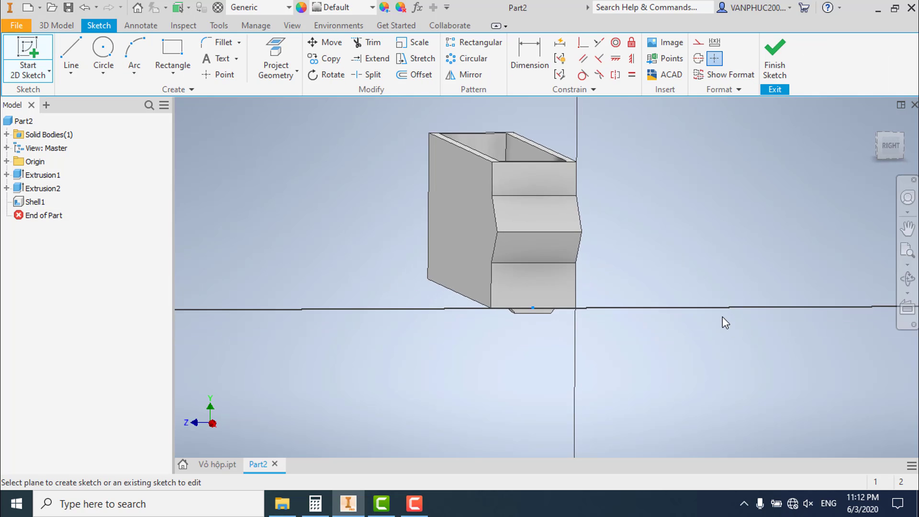
# - Draw two rectangles, one on each side of the housing
pyautogui.click(172, 48)
pyautogui.click(308, 329)
pyautogui.click(436, 254)
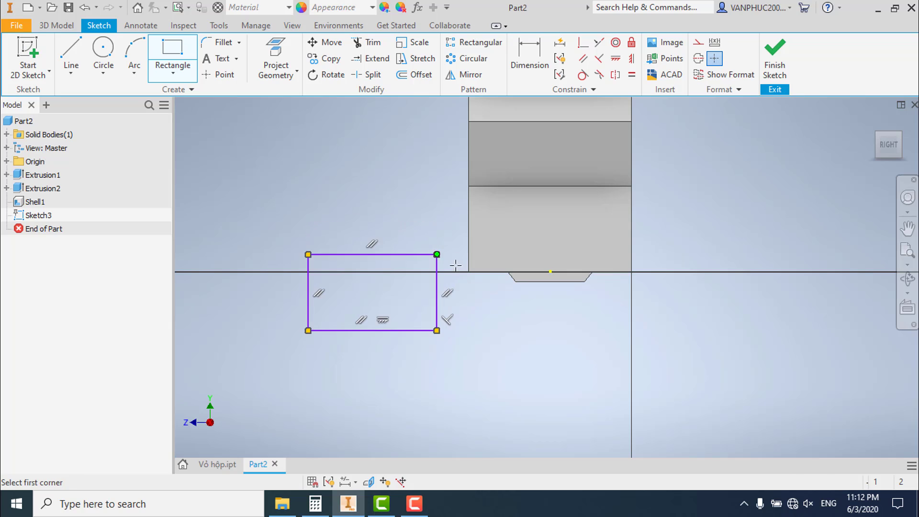
pyautogui.click(653, 330)
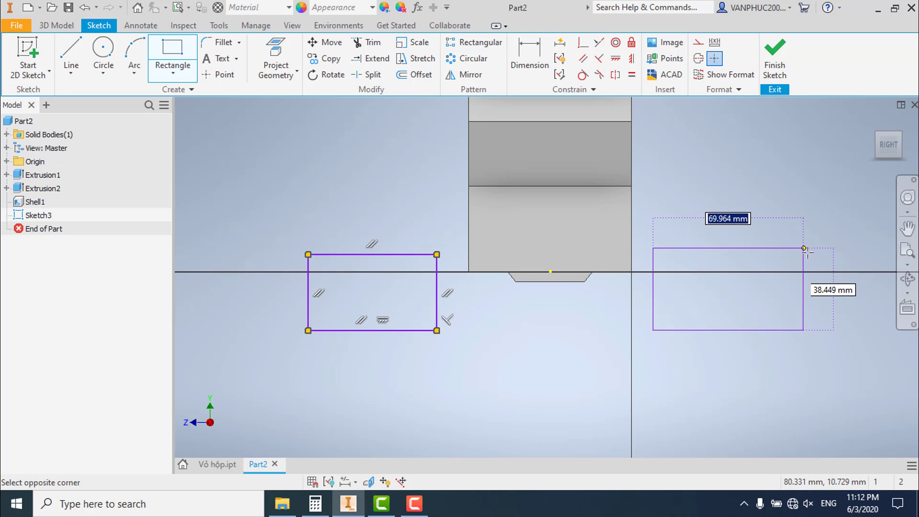
pyautogui.click(807, 254)
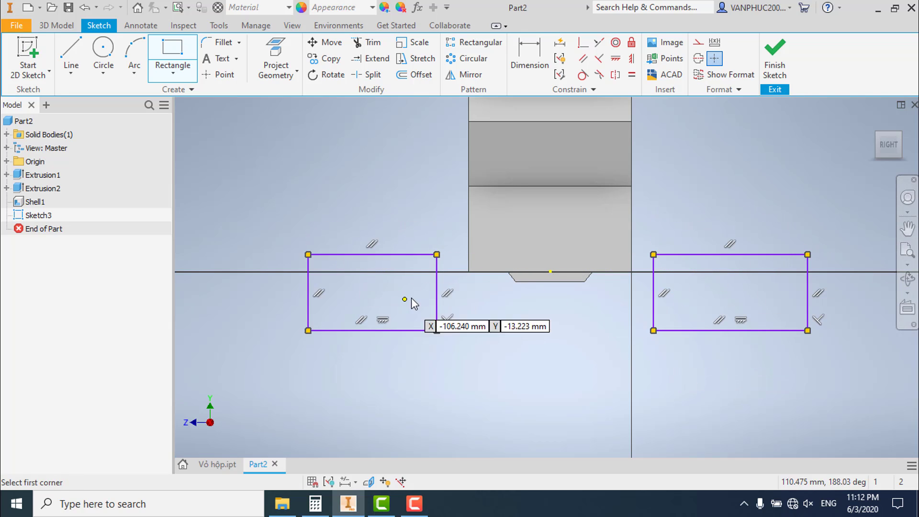
pyautogui.press('Escape')
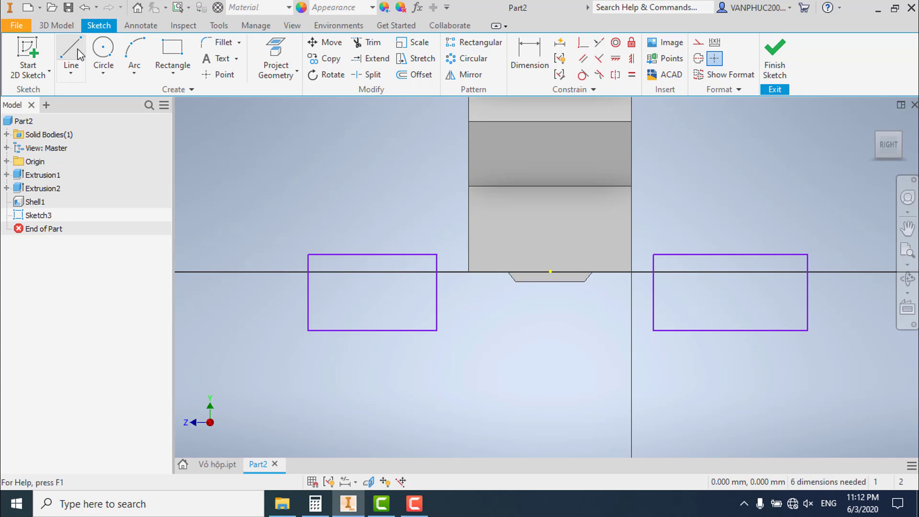
# - Draw a vertical step line into the left rectangle
pyautogui.click(71, 48)
pyautogui.click(389, 262)
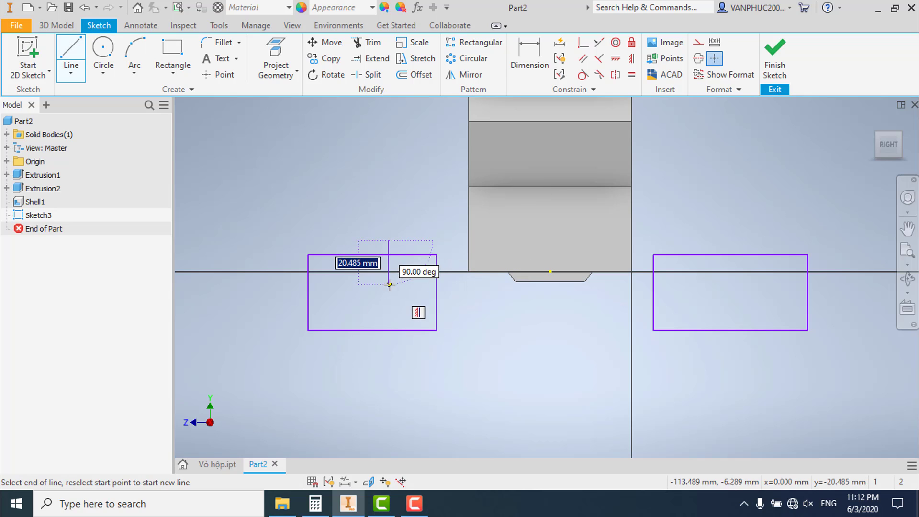
pyautogui.click(389, 284)
pyautogui.press('Escape')
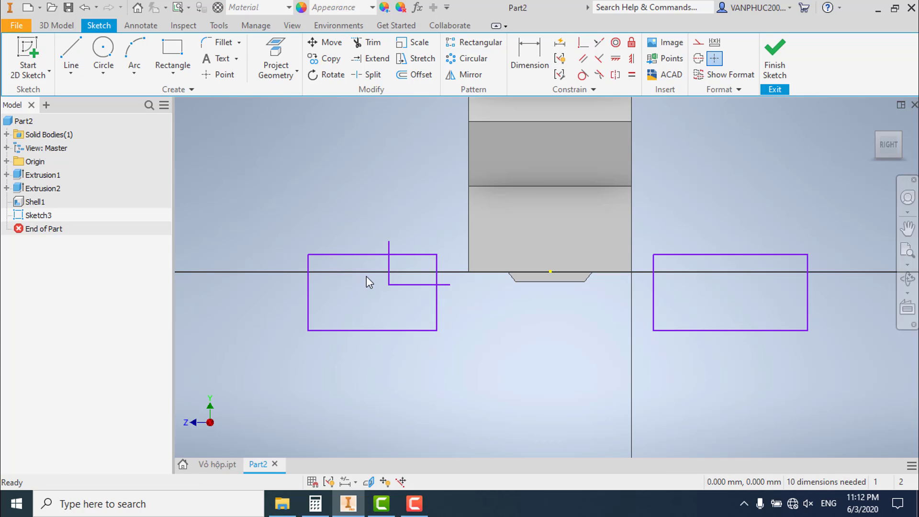
pyautogui.scroll(3, 464, 297)
pyautogui.moveTo(464, 296); pyautogui.dragTo(468, 306, button='middle')
pyautogui.scroll(-2, 468, 301)
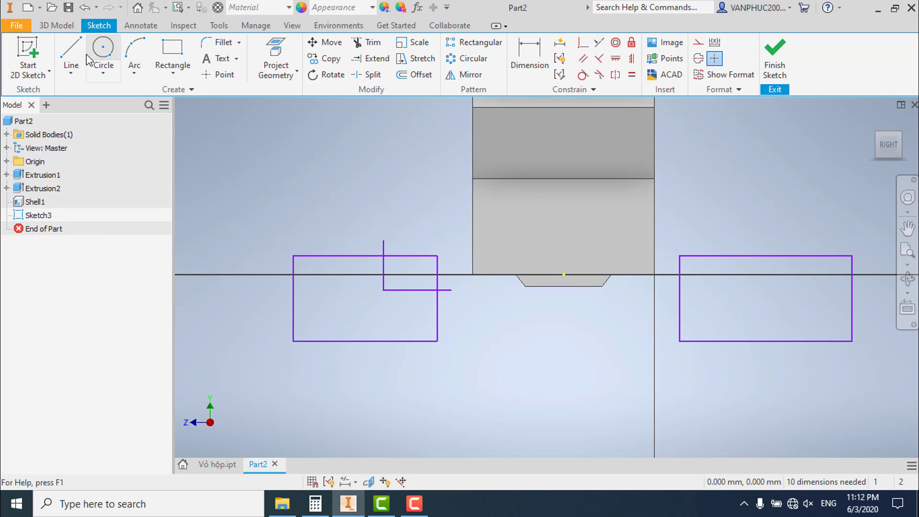
# - Draw vertical and horizontal step lines into the right rectangle
pyautogui.click(70, 53)
pyautogui.click(715, 231)
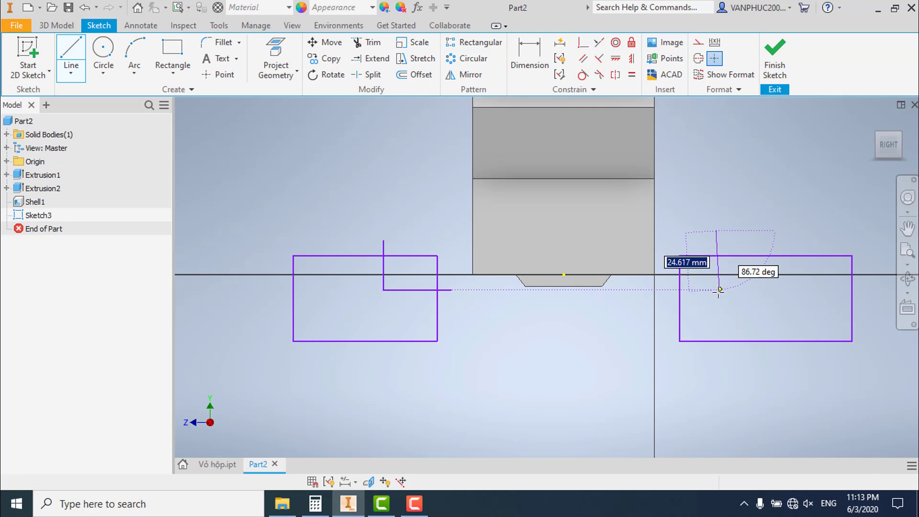
pyautogui.click(716, 285)
pyautogui.click(666, 285)
pyautogui.press('Escape')
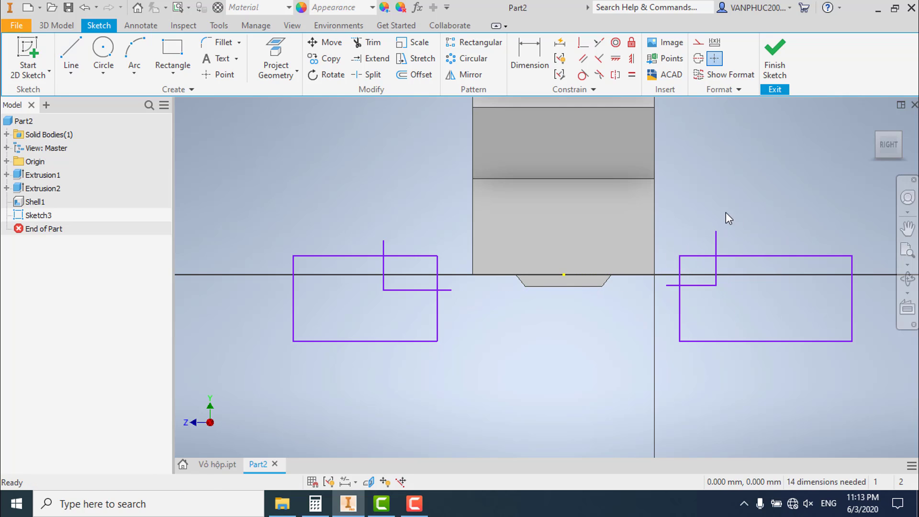
# - Trim the rectangle corners and leftover line ends into stepped outlines
pyautogui.press('x')
pyautogui.moveTo(693, 258); pyautogui.dragTo(669, 282)
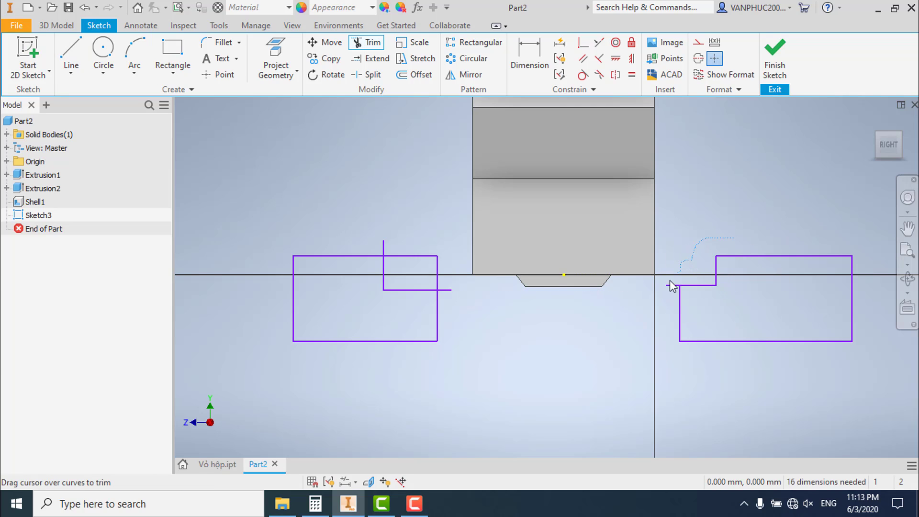
pyautogui.moveTo(369, 233); pyautogui.dragTo(403, 254)
pyautogui.moveTo(445, 301); pyautogui.dragTo(445, 301)
pyautogui.press('Escape')
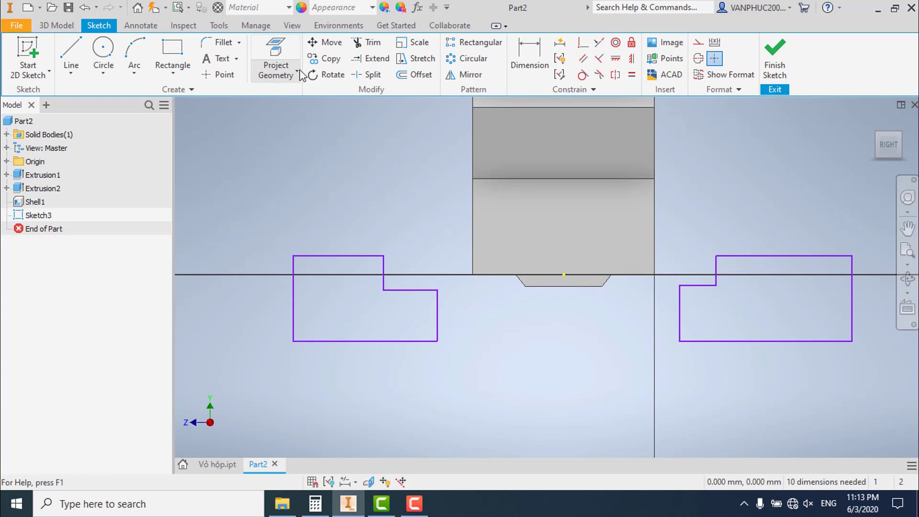
pyautogui.click(275, 61)
# - Project the housing's end edges into the sketch as construction lines
pyautogui.click(481, 273)
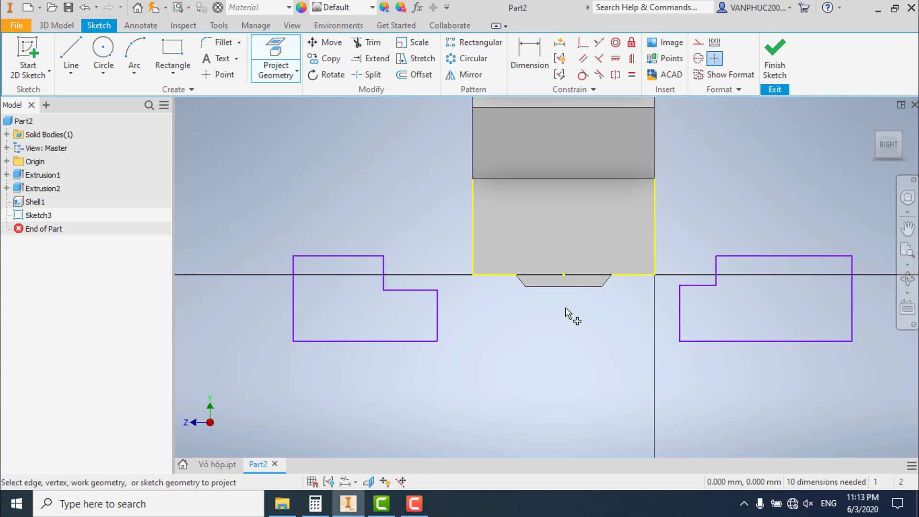
pyautogui.press('Escape')
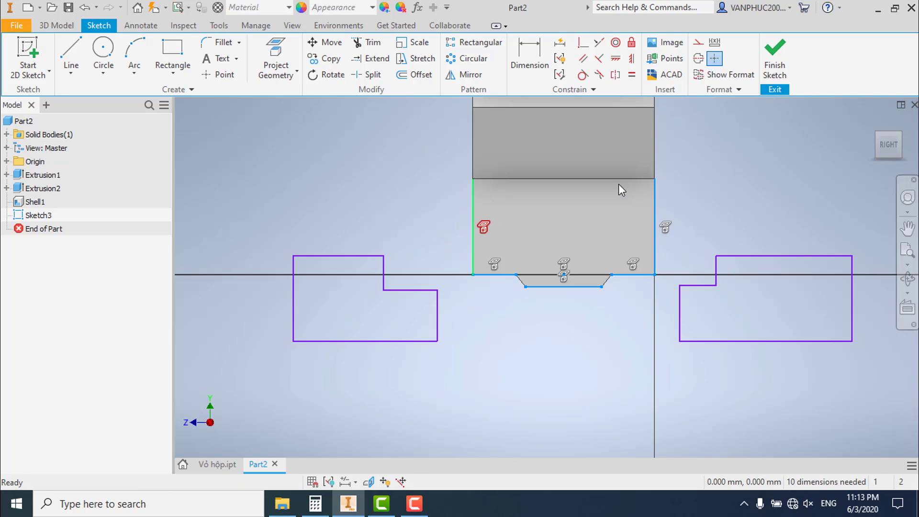
pyautogui.click(696, 45)
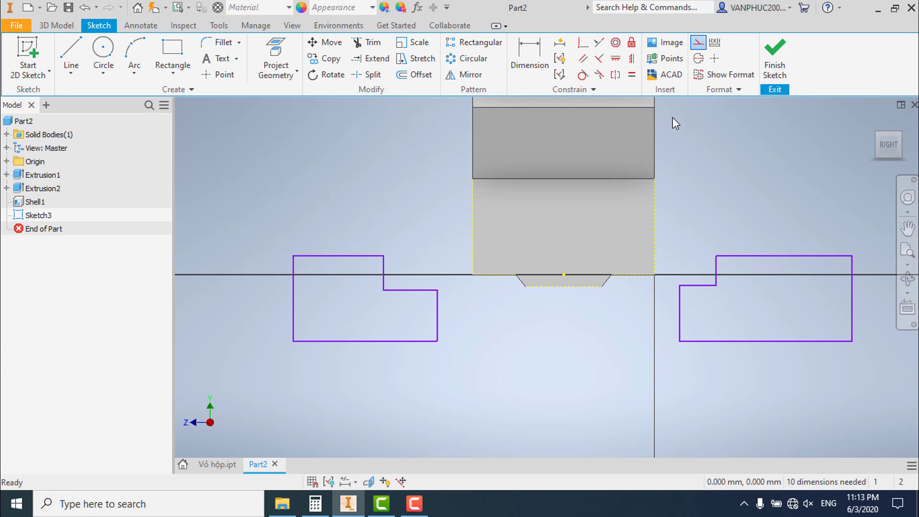
# - Make both profiles' step lines collinear with the base line and inner edges with the housing sides
pyautogui.click(599, 42)
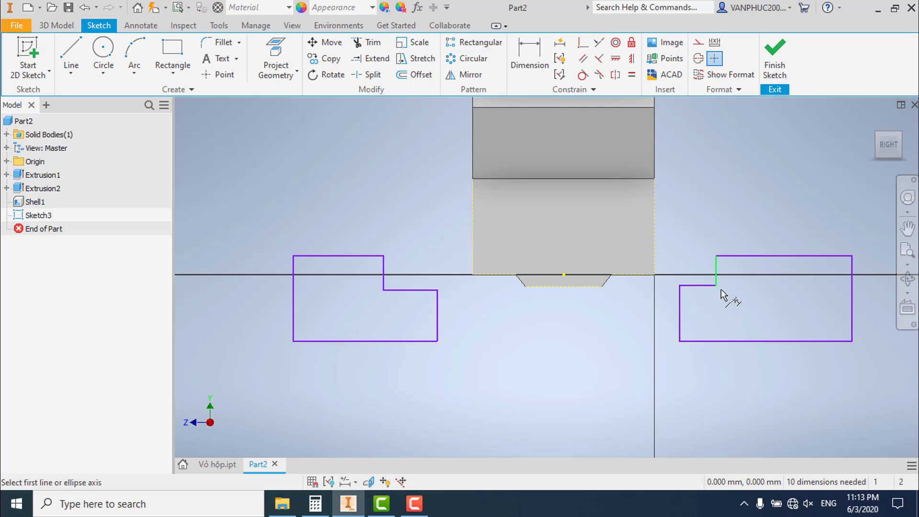
pyautogui.click(694, 286)
pyautogui.click(636, 274)
pyautogui.click(407, 289)
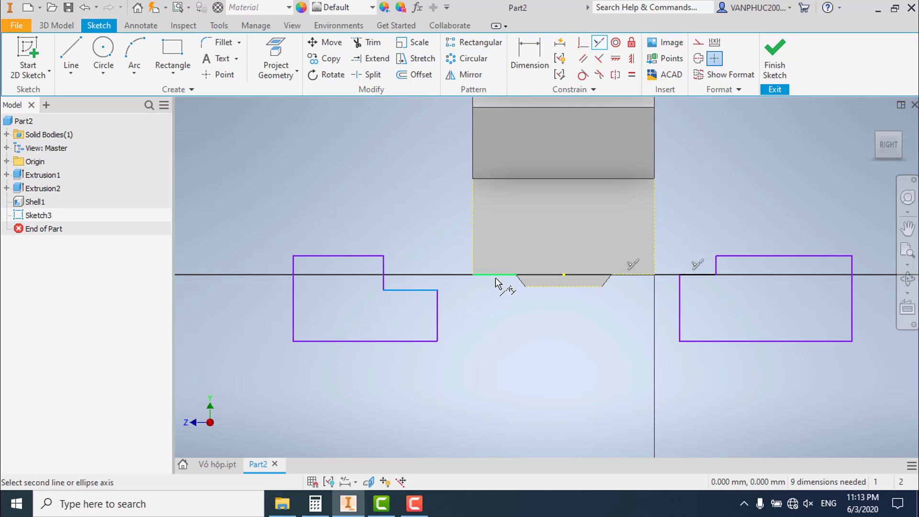
pyautogui.click(492, 275)
pyautogui.click(383, 258)
pyautogui.click(474, 249)
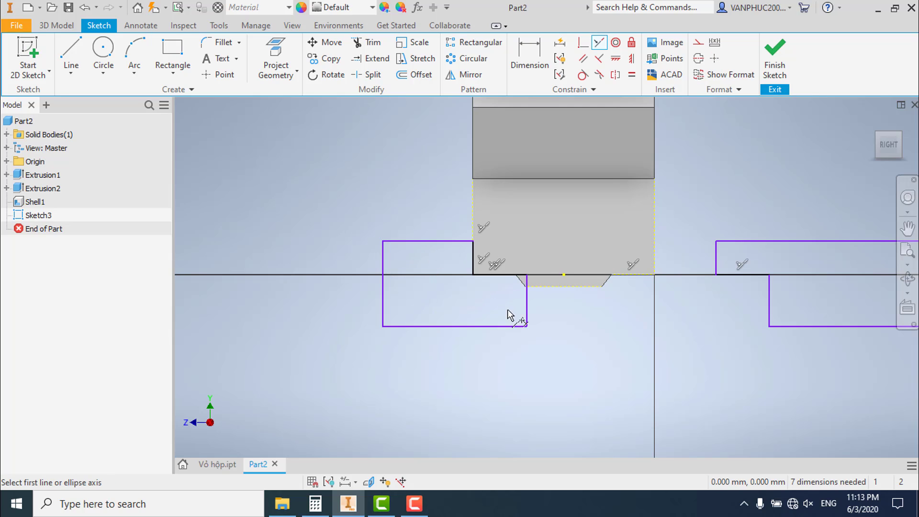
pyautogui.click(717, 259)
pyautogui.click(654, 247)
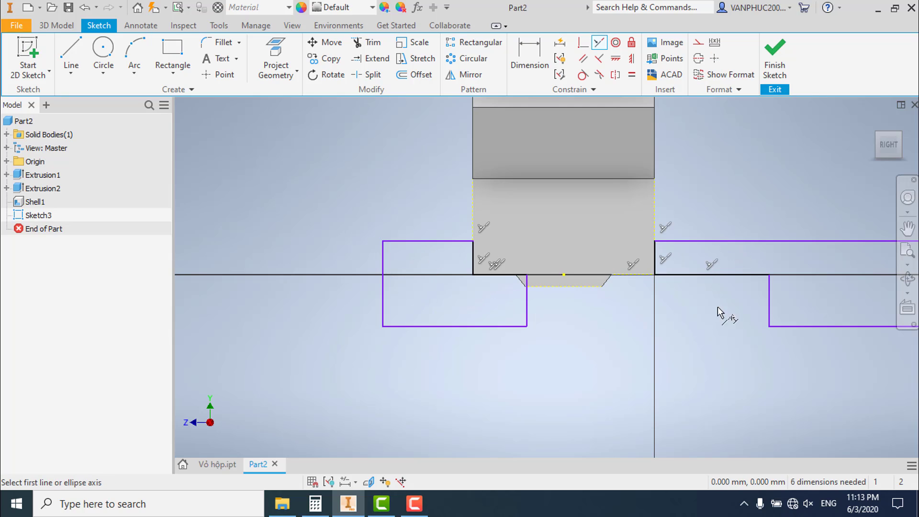
# - Drag the rectangles' edges inward to narrow both side profiles
pyautogui.moveTo(767, 295); pyautogui.dragTo(631, 298)
pyautogui.scroll(-1, 657, 357)
pyautogui.moveTo(613, 343); pyautogui.dragTo(543, 324, button='middle')
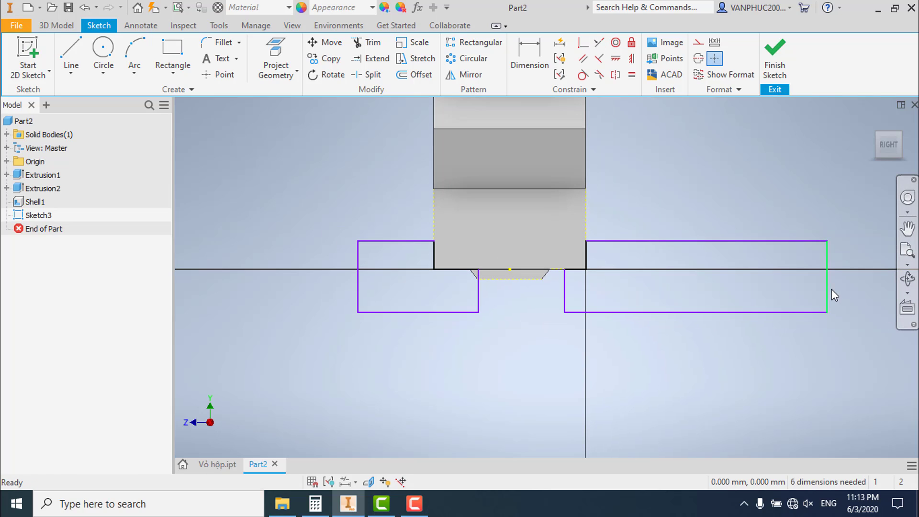
pyautogui.moveTo(827, 290); pyautogui.dragTo(725, 289)
pyautogui.moveTo(651, 283); pyautogui.dragTo(647, 287)
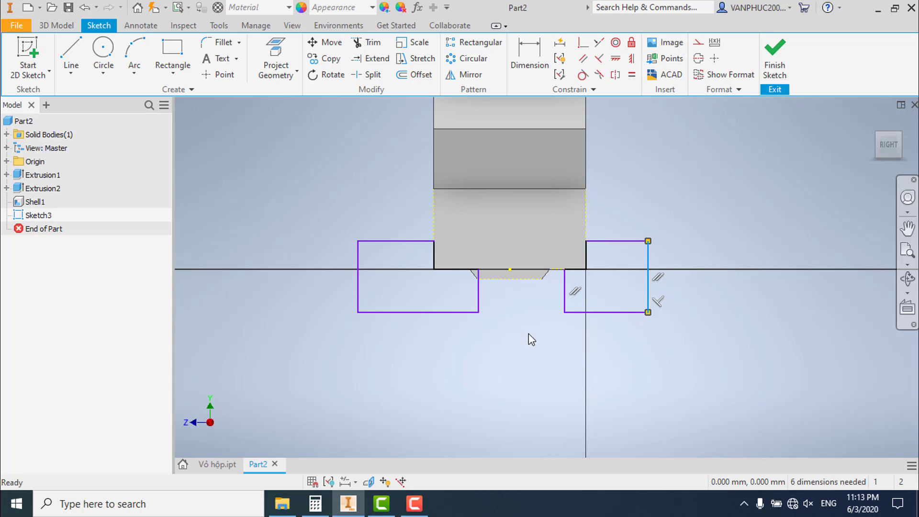
pyautogui.scroll(1, 527, 333)
pyautogui.moveTo(488, 293); pyautogui.dragTo(474, 293)
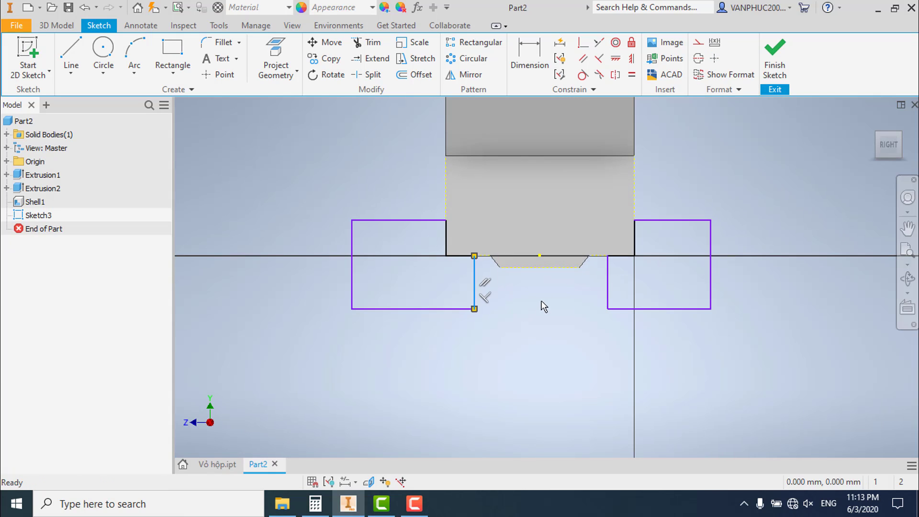
# - Apply Equal to the rectangles' top and bottom edges, skipping the over-constrained vertical edges
pyautogui.click(631, 76)
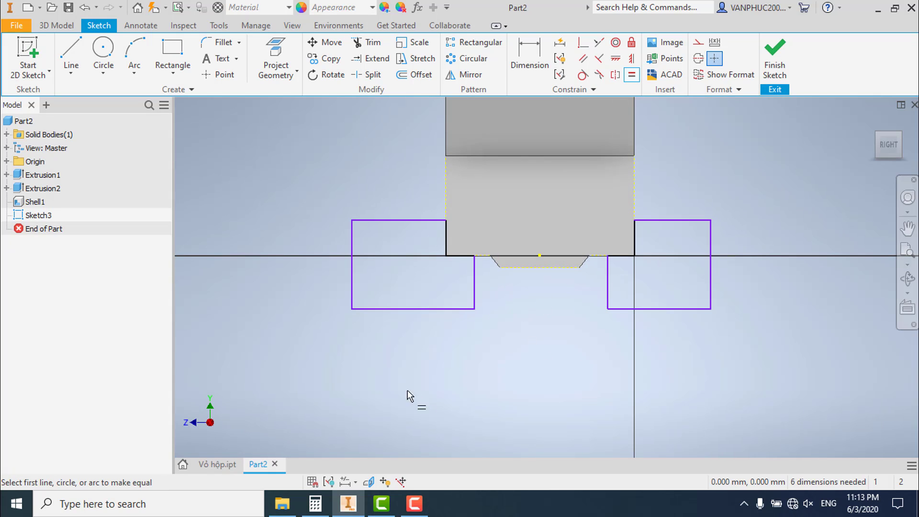
pyautogui.click(379, 220)
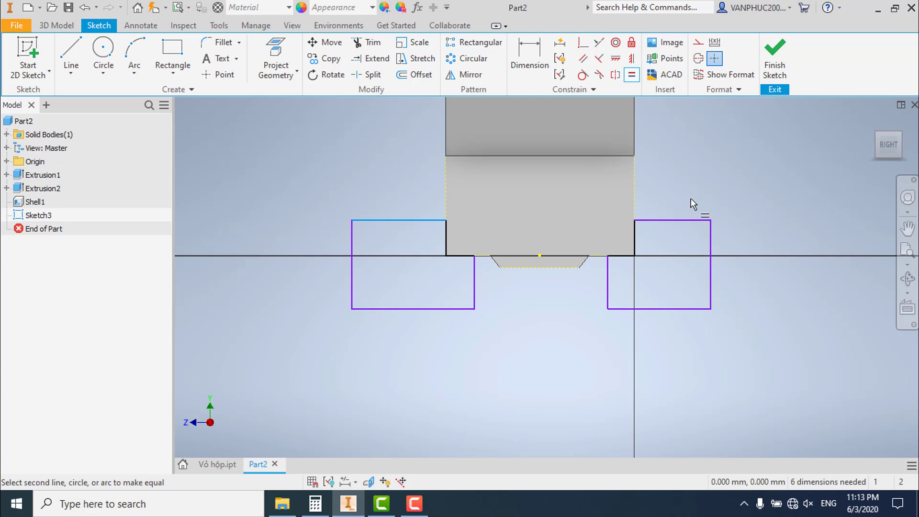
pyautogui.click(668, 220)
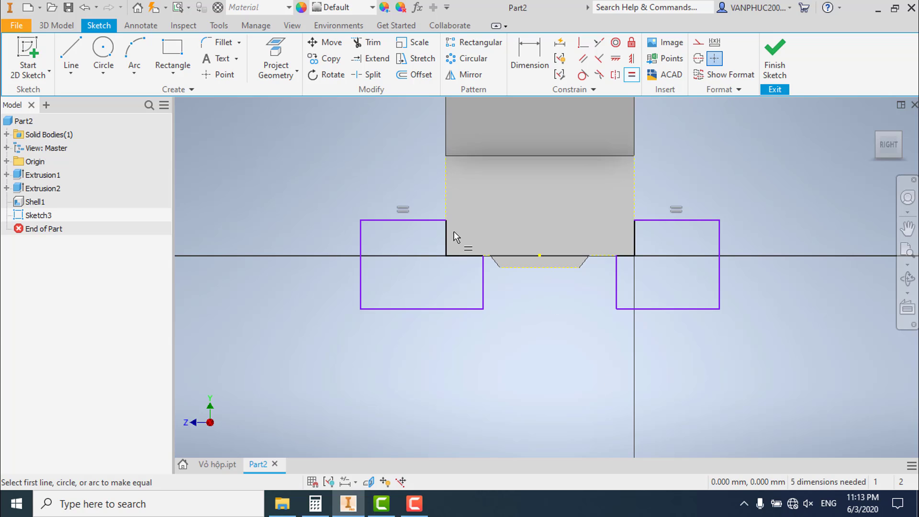
pyautogui.click(365, 250)
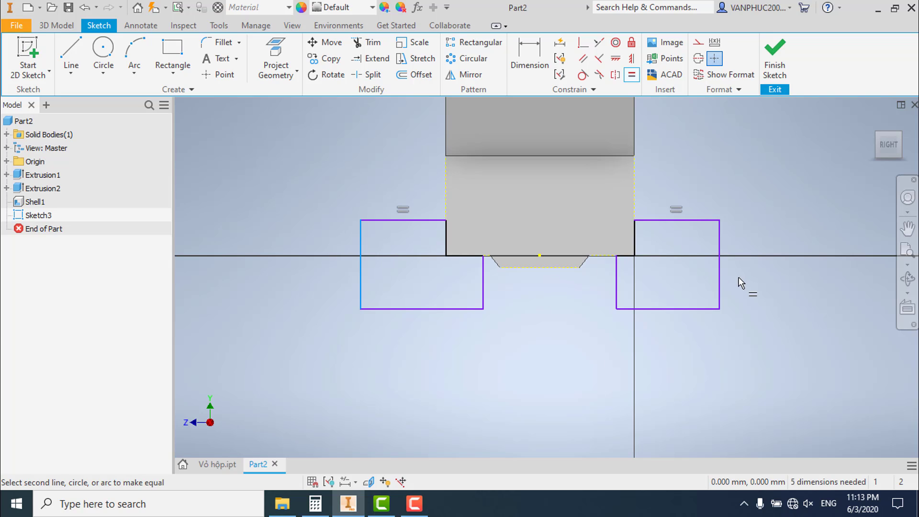
pyautogui.click(726, 253)
pyautogui.press('Escape')
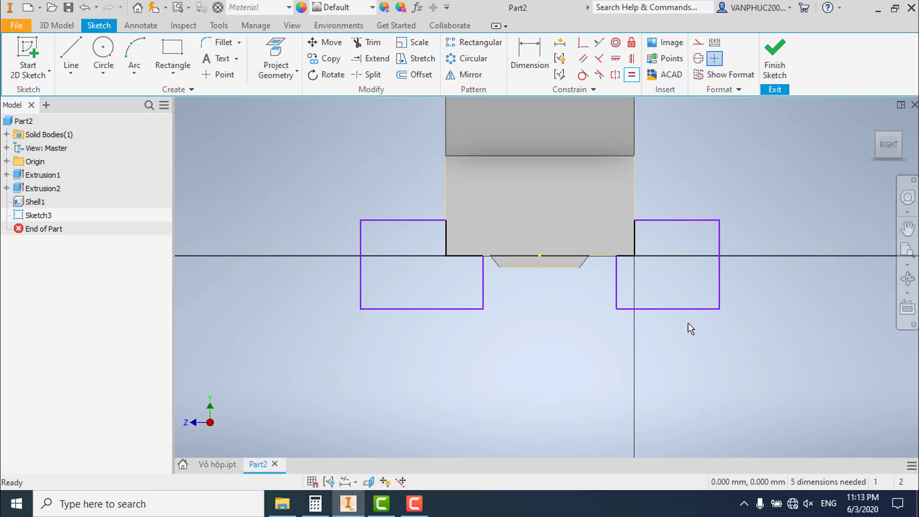
pyautogui.click(670, 311)
pyautogui.click(459, 309)
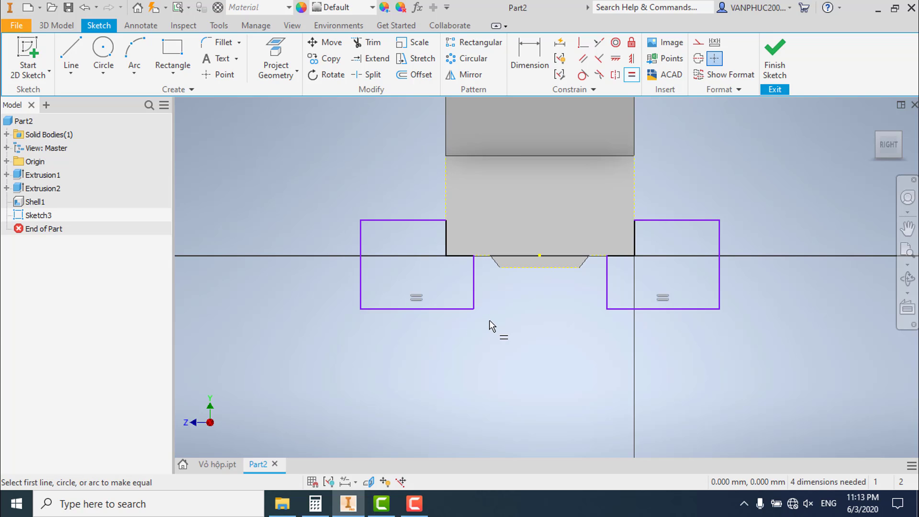
pyautogui.click(606, 277)
pyautogui.click(474, 288)
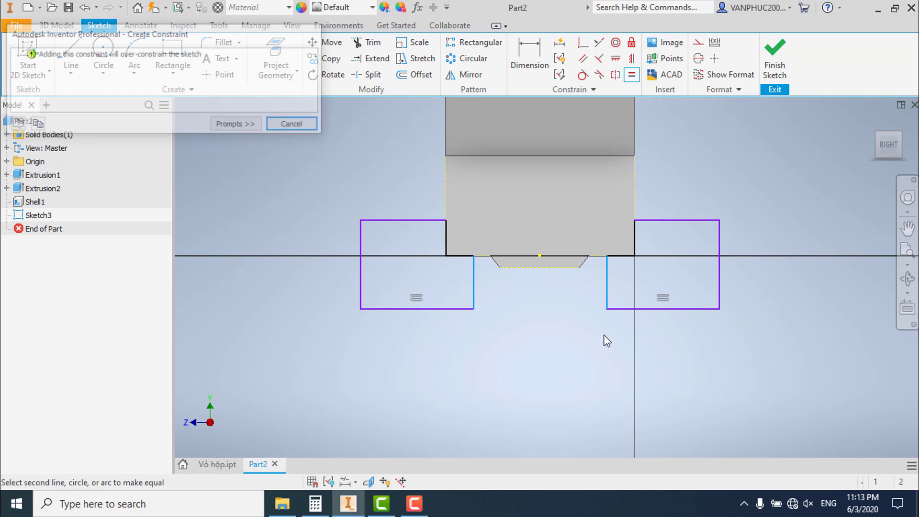
pyautogui.press('Escape')
pyautogui.press('Escape')
pyautogui.moveTo(607, 309); pyautogui.dragTo(607, 305)
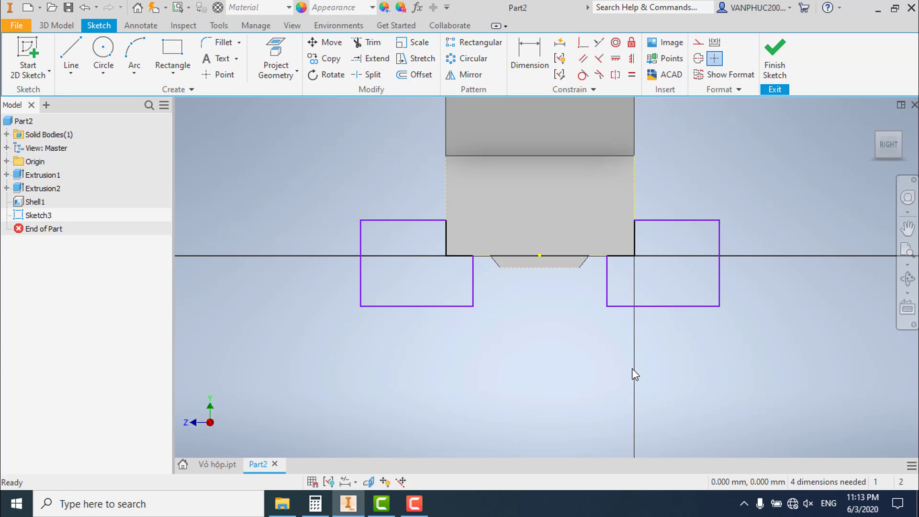
# - Dimension the base sketch with a 60 inner gap and 195 overall width
pyautogui.click(545, 64)
pyautogui.click(476, 286)
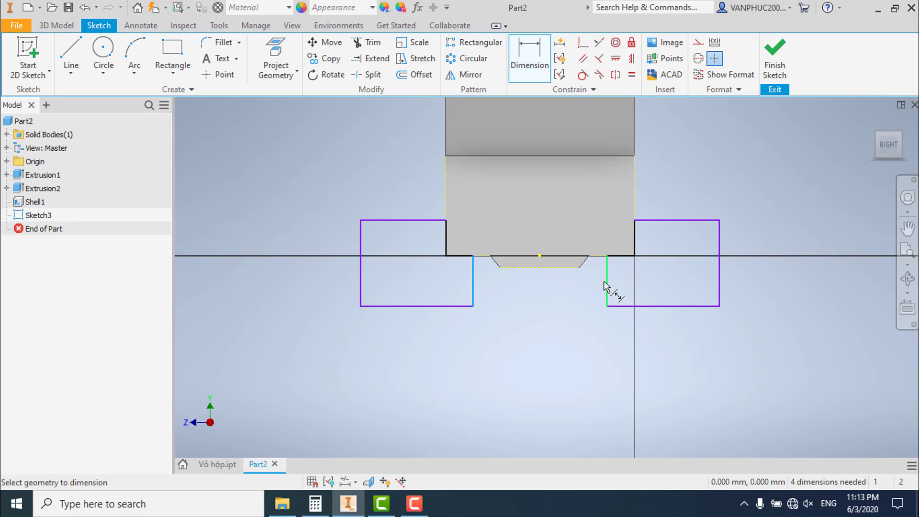
pyautogui.click(604, 281)
pyautogui.click(532, 335)
pyautogui.write('60')
pyautogui.press('Return')
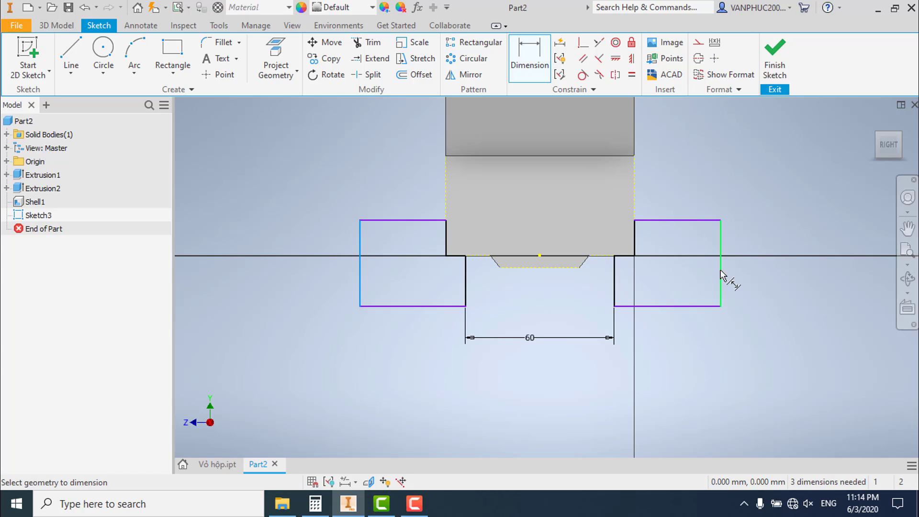
pyautogui.click(720, 277)
pyautogui.click(548, 373)
pyautogui.write('195')
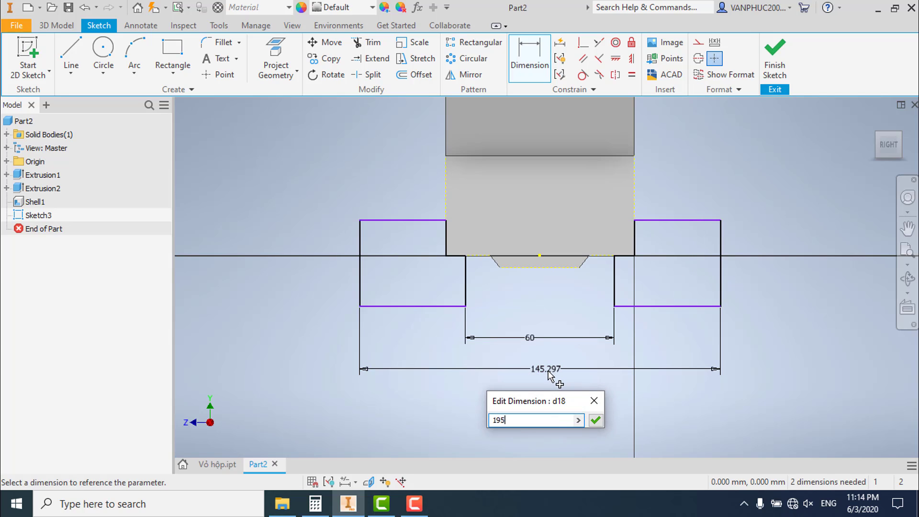
pyautogui.press('Return')
# - Add a 25 rectangle height and 5 bottom offset, then finish the sketch
pyautogui.click(298, 275)
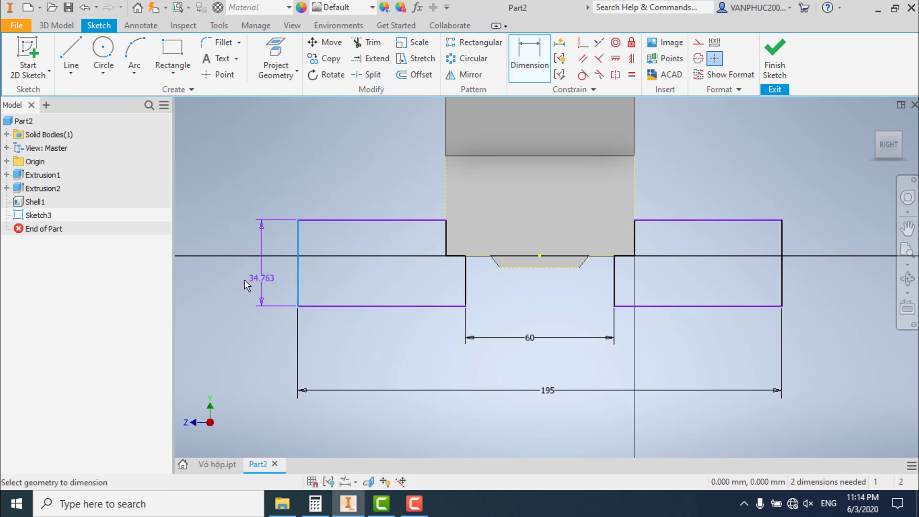
pyautogui.click(246, 284)
pyautogui.write('25')
pyautogui.press('Return')
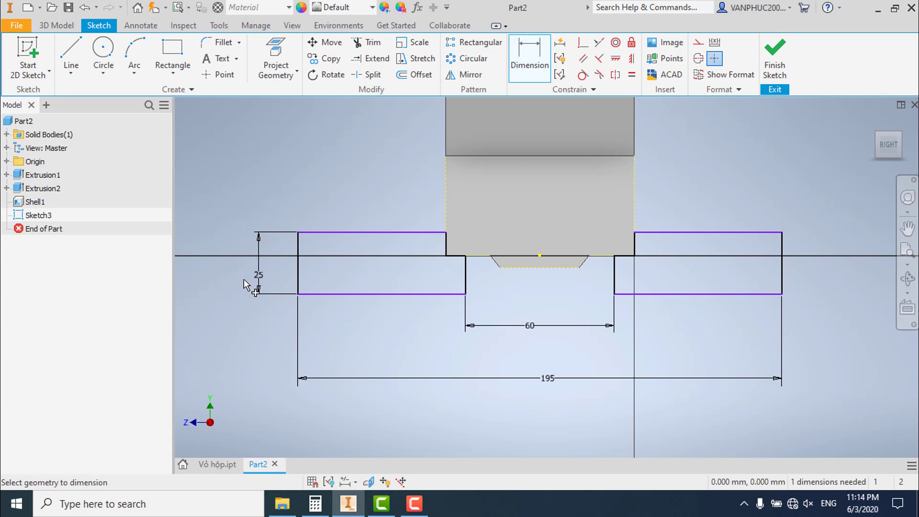
pyautogui.click(459, 293)
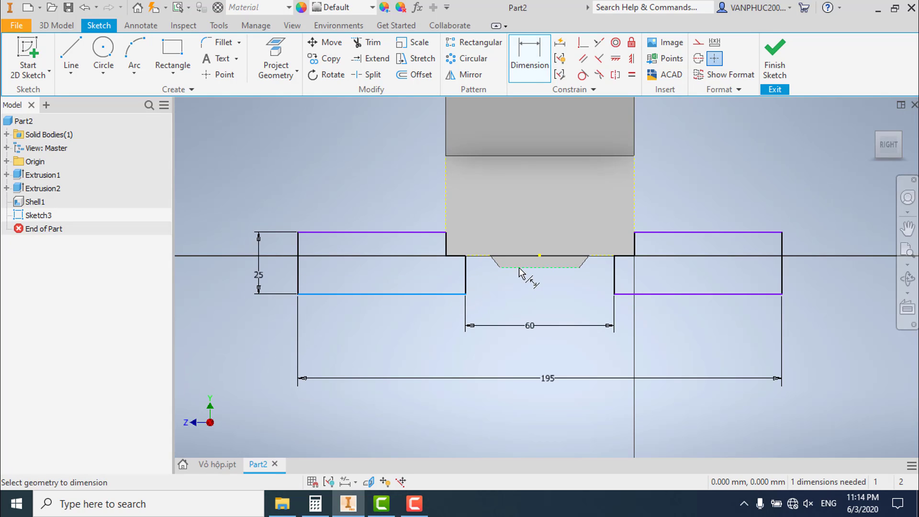
pyautogui.click(529, 285)
pyautogui.write('5')
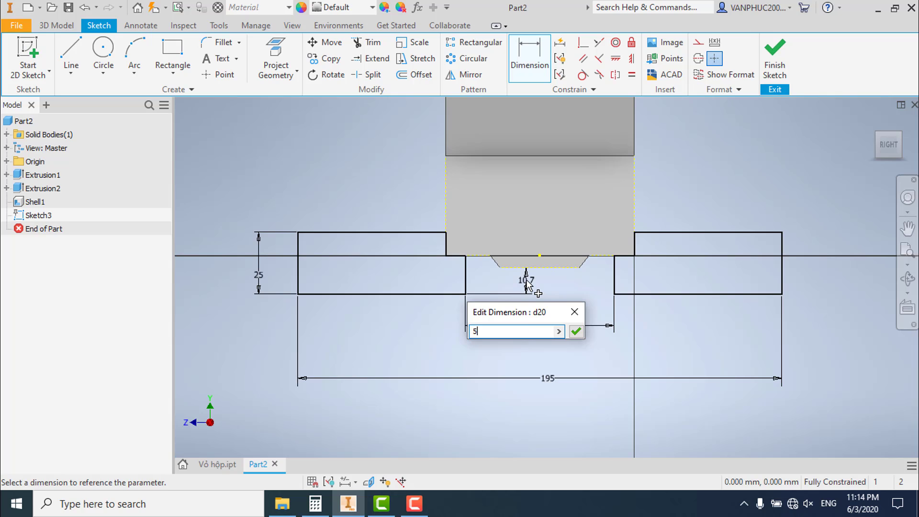
pyautogui.press('Return')
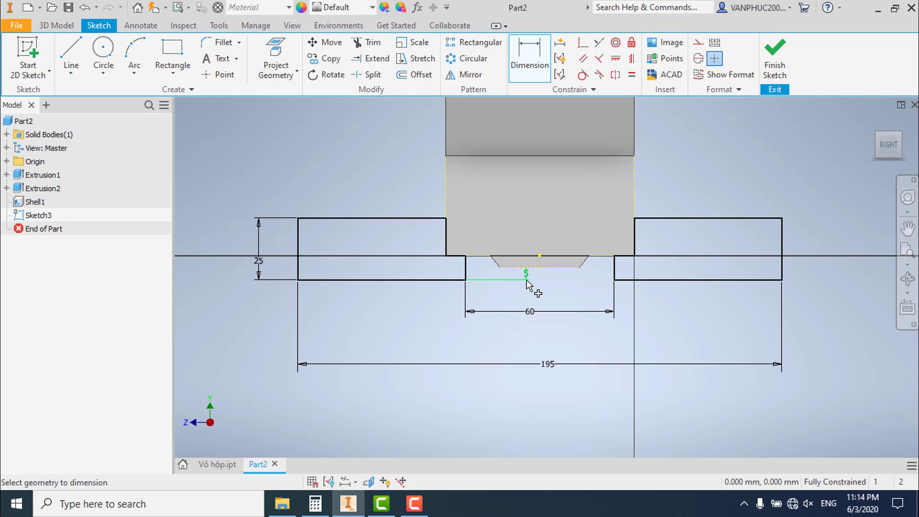
pyautogui.moveTo(522, 270)
pyautogui.keyDown('shift'); pyautogui.mouseDown(button='middle')
pyautogui.moveTo(544, 262)
pyautogui.moveTo(553, 285)
pyautogui.moveTo(602, 286)
pyautogui.moveTo(569, 278)
pyautogui.moveTo(538, 285)
pyautogui.moveTo(579, 271)
pyautogui.moveTo(605, 280)
pyautogui.moveTo(612, 273)
pyautogui.mouseUp(button='middle'); pyautogui.keyUp('shift')
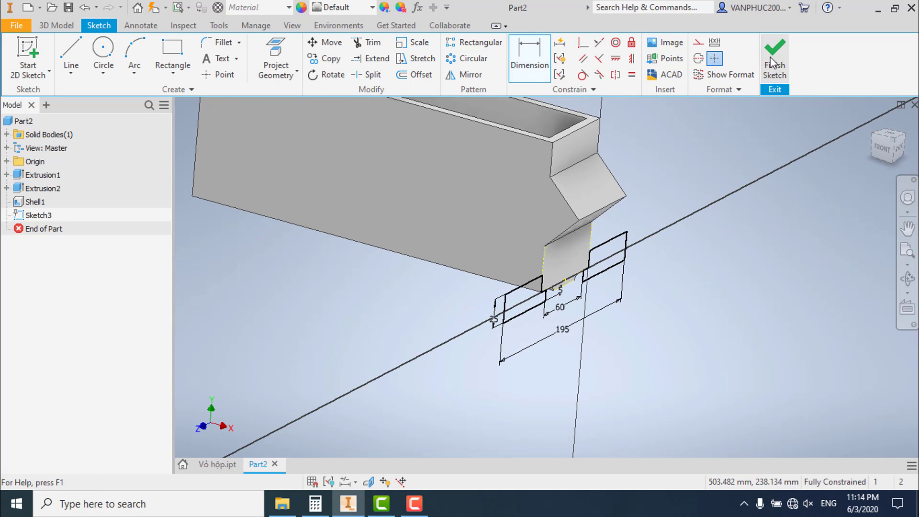
pyautogui.click(771, 62)
# - Extrude both base profiles, reversed, up to the housing's far end face
pyautogui.click(71, 53)
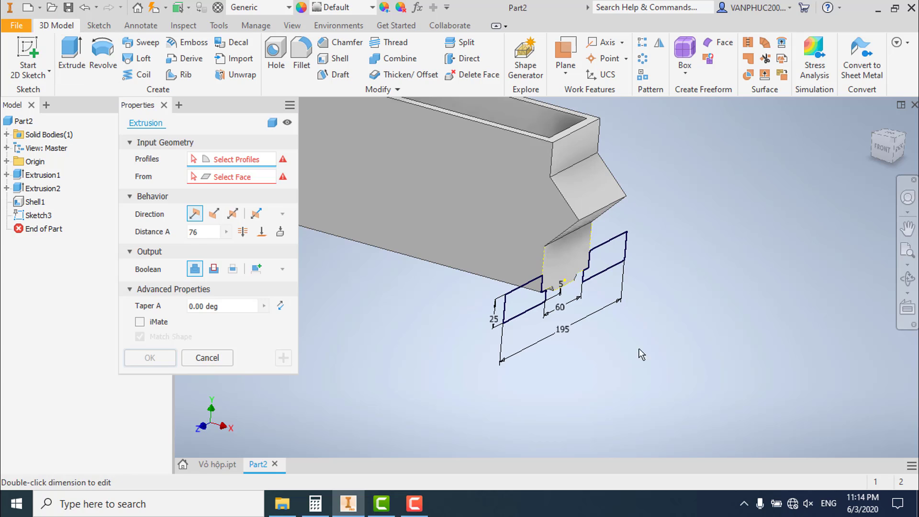
pyautogui.moveTo(714, 407); pyautogui.dragTo(515, 261)
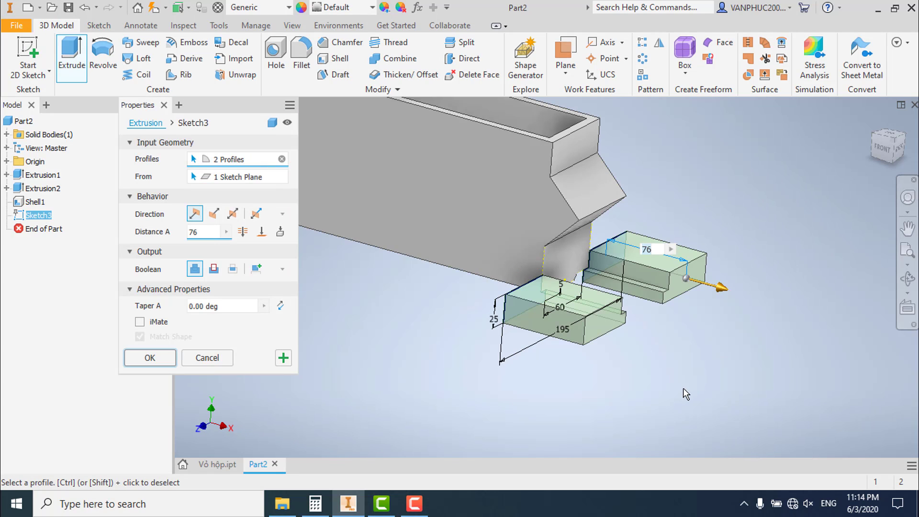
pyautogui.click(214, 218)
pyautogui.moveTo(326, 250); pyautogui.dragTo(446, 258, button='middle')
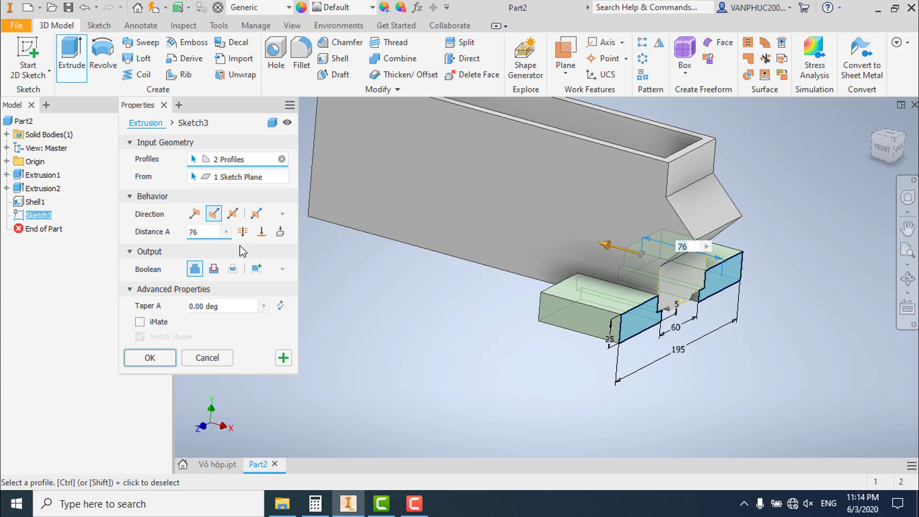
pyautogui.click(261, 231)
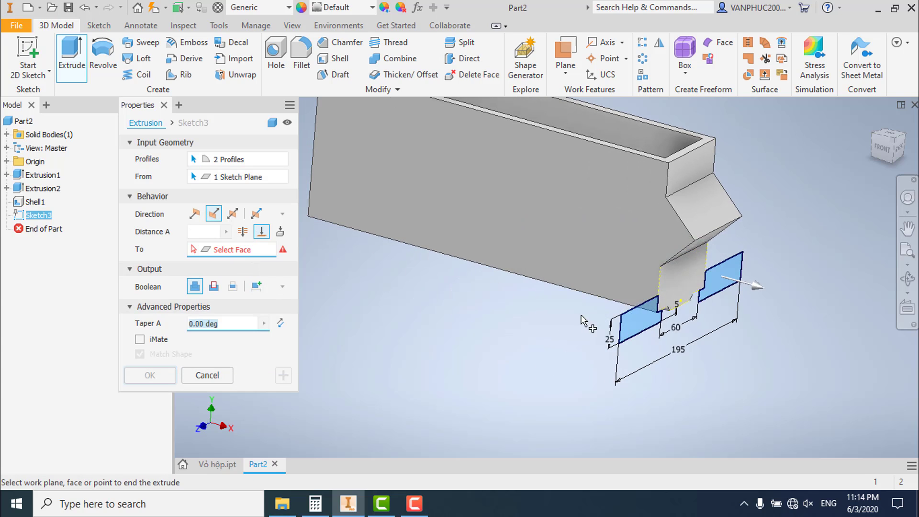
pyautogui.scroll(-3, 555, 344)
pyautogui.keyDown('shift'); pyautogui.moveTo(507, 306); pyautogui.dragTo(555, 344, button='middle'); pyautogui.keyUp('shift')
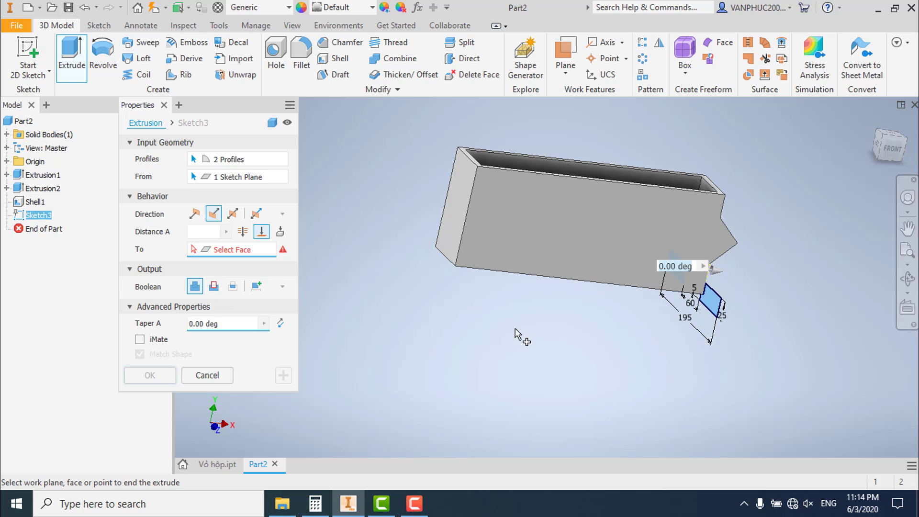
pyautogui.click(455, 223)
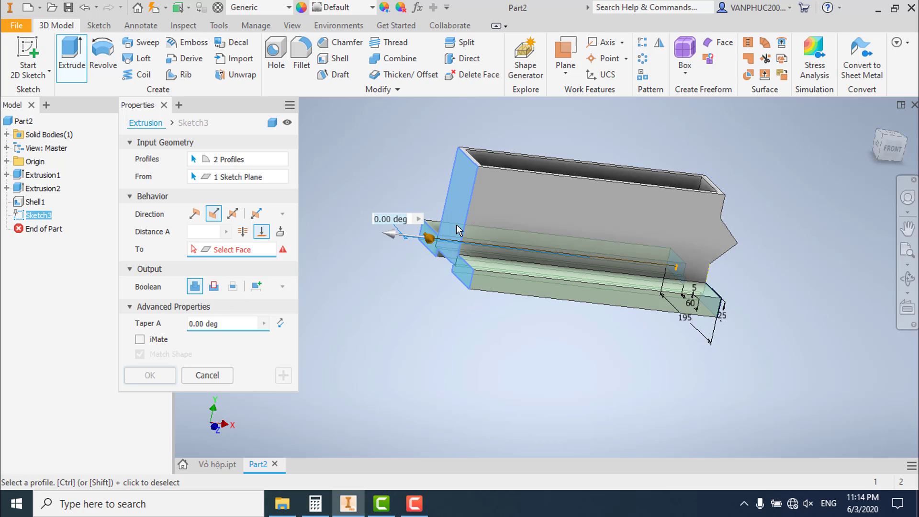
pyautogui.keyDown('shift'); pyautogui.moveTo(594, 335); pyautogui.dragTo(488, 329, button='middle'); pyautogui.keyUp('shift')
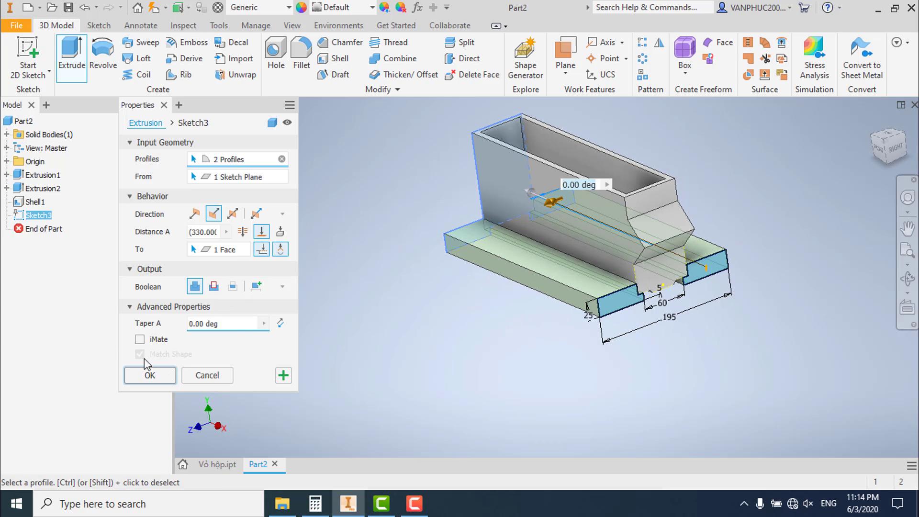
pyautogui.click(149, 374)
# - Orbit around the model to inspect the new stepped base plate
pyautogui.moveTo(714, 308)
pyautogui.keyDown('shift'); pyautogui.mouseDown(button='middle')
pyautogui.moveTo(714, 279)
pyautogui.moveTo(682, 293)
pyautogui.moveTo(745, 293)
pyautogui.mouseUp(button='middle'); pyautogui.keyUp('shift')
pyautogui.click(876, 126)
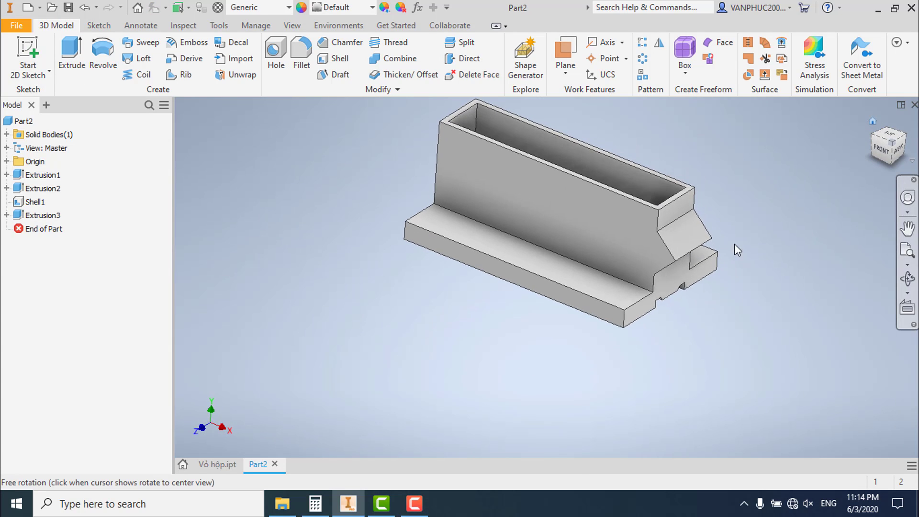
pyautogui.scroll(3, 632, 400)
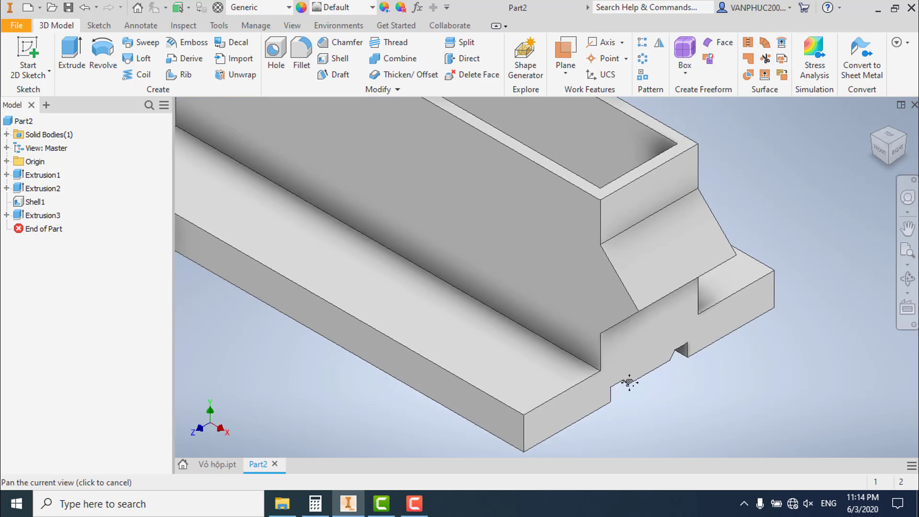
pyautogui.scroll(-3, 632, 394)
pyautogui.moveTo(638, 392)
pyautogui.keyDown('shift'); pyautogui.mouseDown(button='middle')
pyautogui.moveTo(642, 404)
pyautogui.moveTo(624, 408)
pyautogui.moveTo(668, 400)
pyautogui.moveTo(682, 437)
pyautogui.moveTo(660, 441)
pyautogui.moveTo(630, 389)
pyautogui.moveTo(574, 334)
pyautogui.mouseUp(button='middle'); pyautogui.keyUp('shift')
pyautogui.scroll(-3, 574, 335)
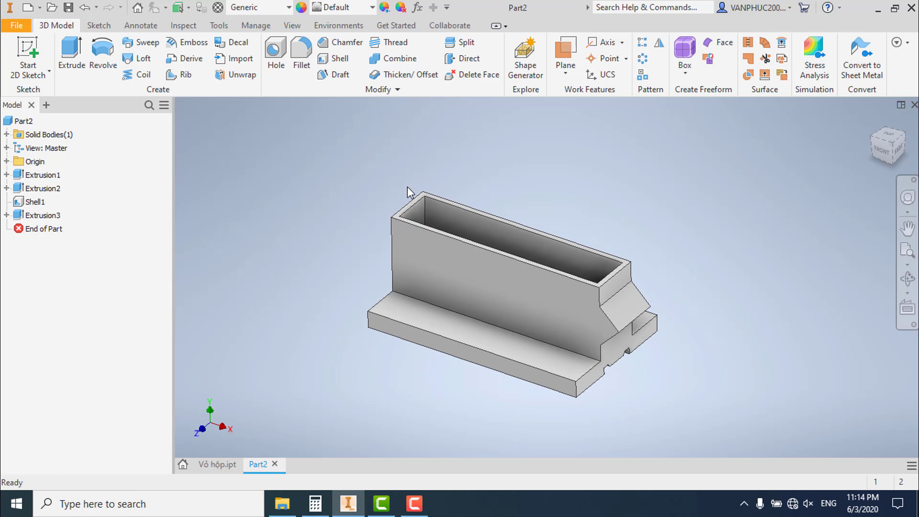
# - Start a new sketch on the housing's top rim face with zero offset
pyautogui.click(22, 48)
pyautogui.scroll(-3, 441, 188)
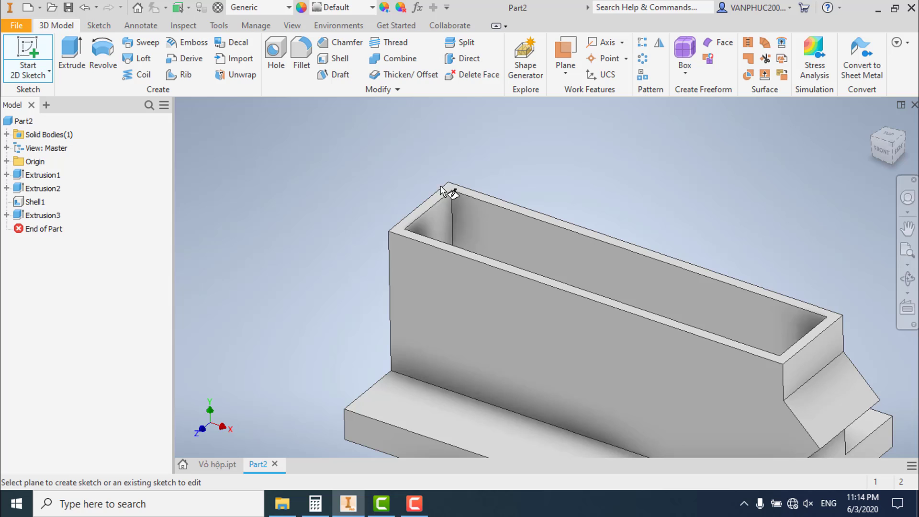
pyautogui.click(401, 222)
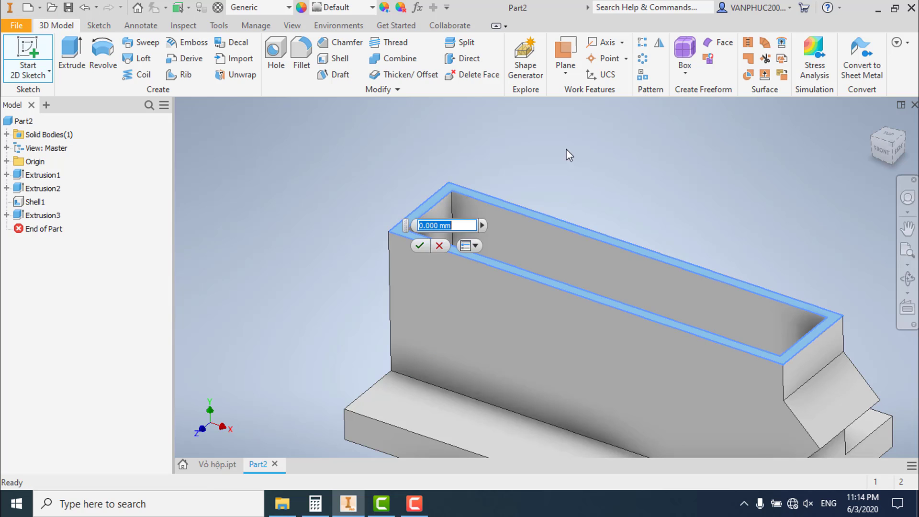
pyautogui.click(21, 61)
pyautogui.click(402, 223)
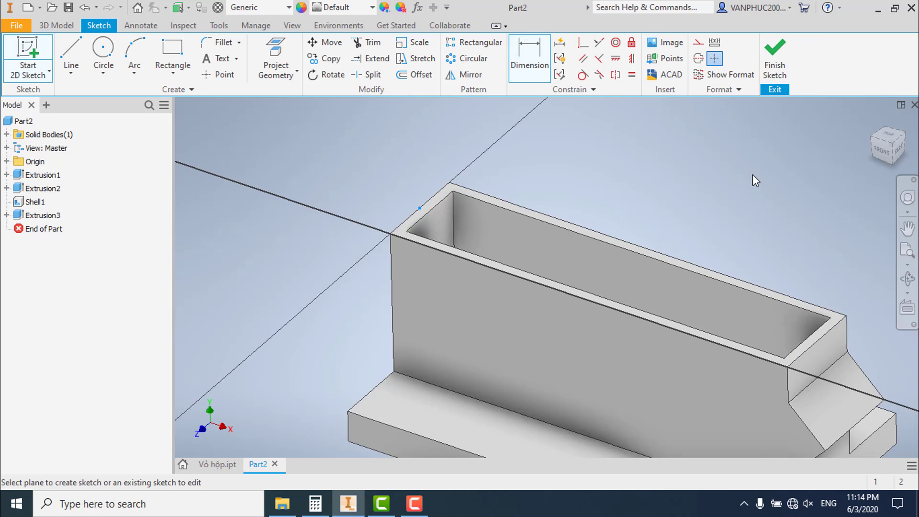
# - Project the top face's four outer edges into the sketch
pyautogui.click(271, 48)
pyautogui.click(367, 208)
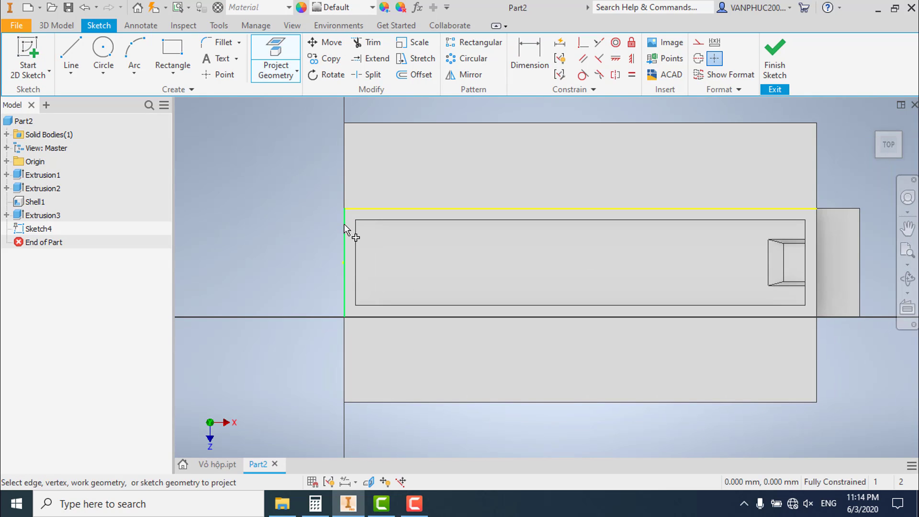
pyautogui.click(343, 223)
pyautogui.click(365, 316)
pyautogui.click(817, 257)
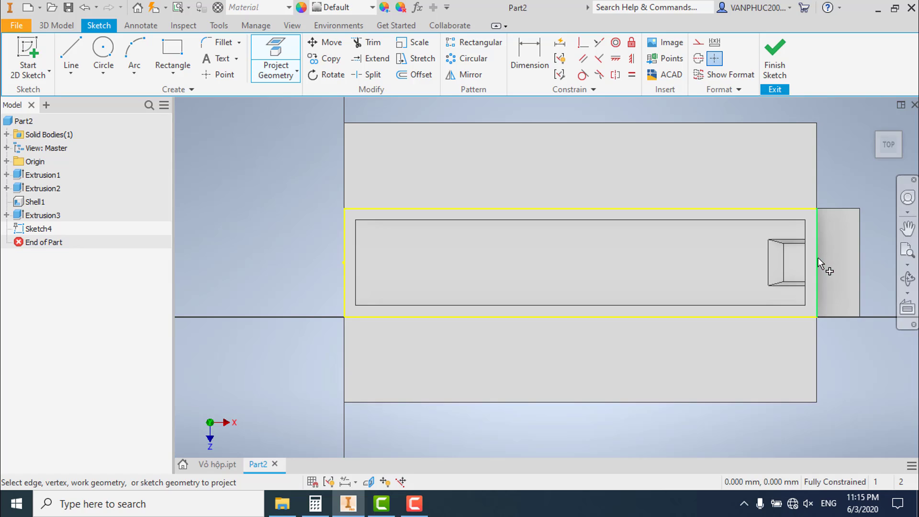
pyautogui.press('Escape')
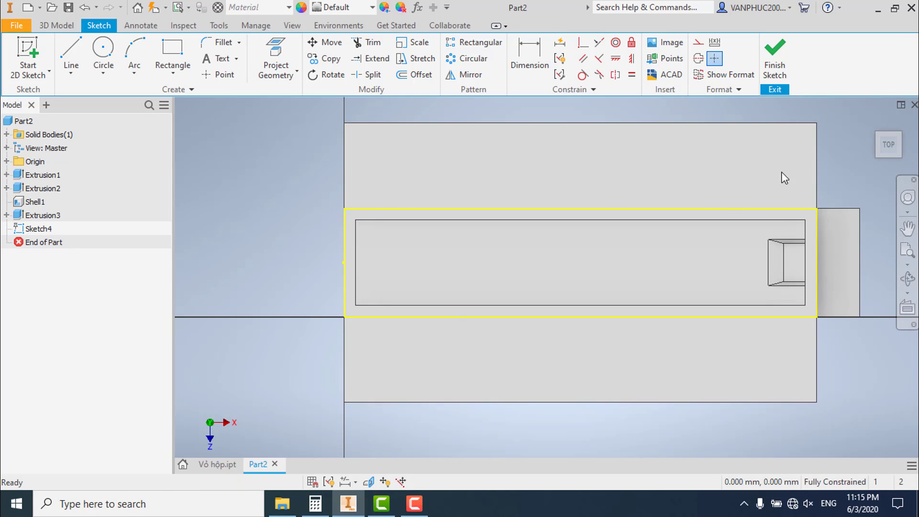
# - Draw a rectangle enclosing the projected top outline
pyautogui.click(172, 50)
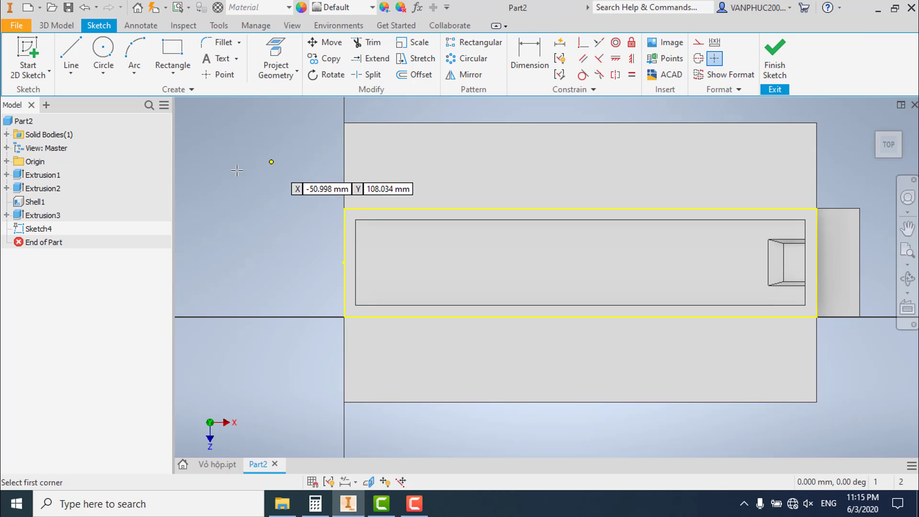
pyautogui.scroll(-2, 252, 157)
pyautogui.click(249, 150)
pyautogui.click(648, 287)
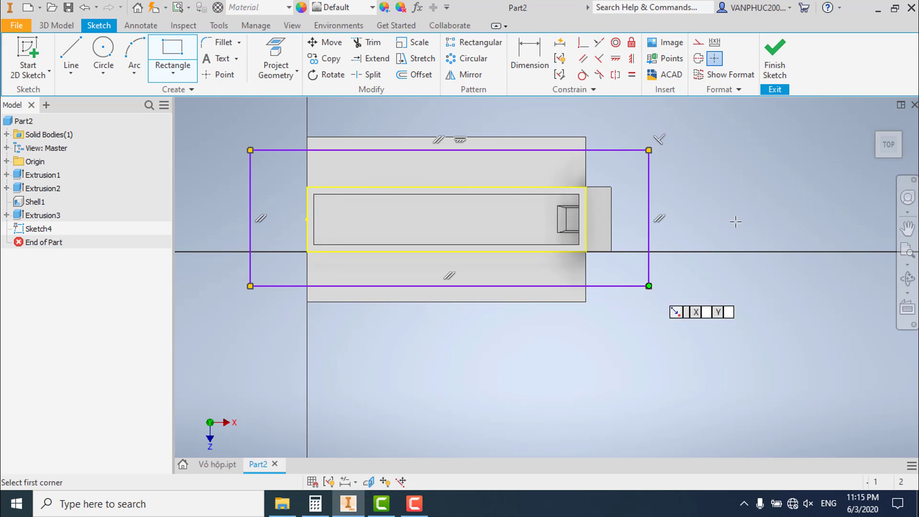
pyautogui.press('Escape')
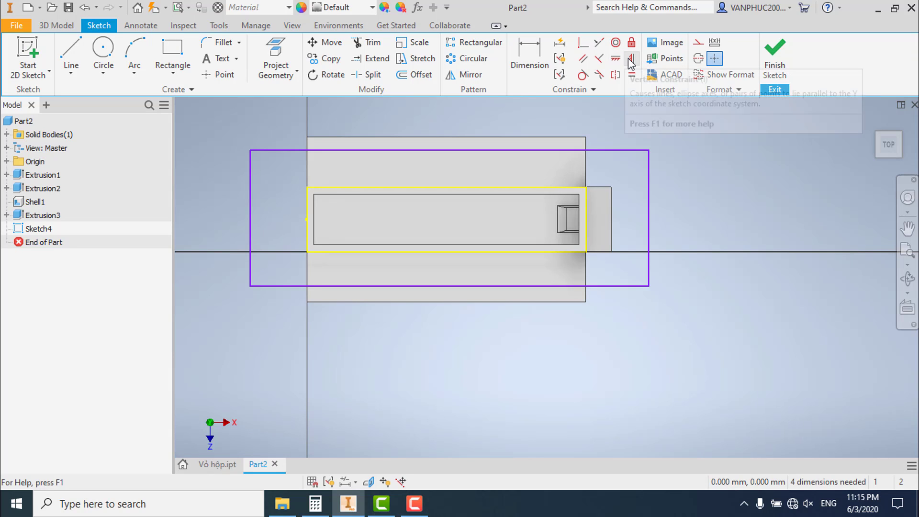
# - Centre the rectangle on the outline by aligning its edge midpoints horizontally and vertically
pyautogui.click(630, 62)
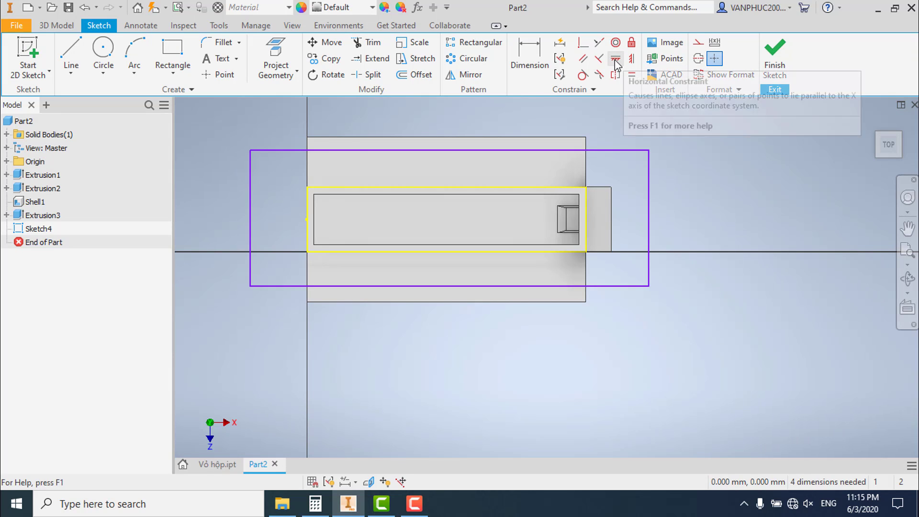
pyautogui.click(648, 218)
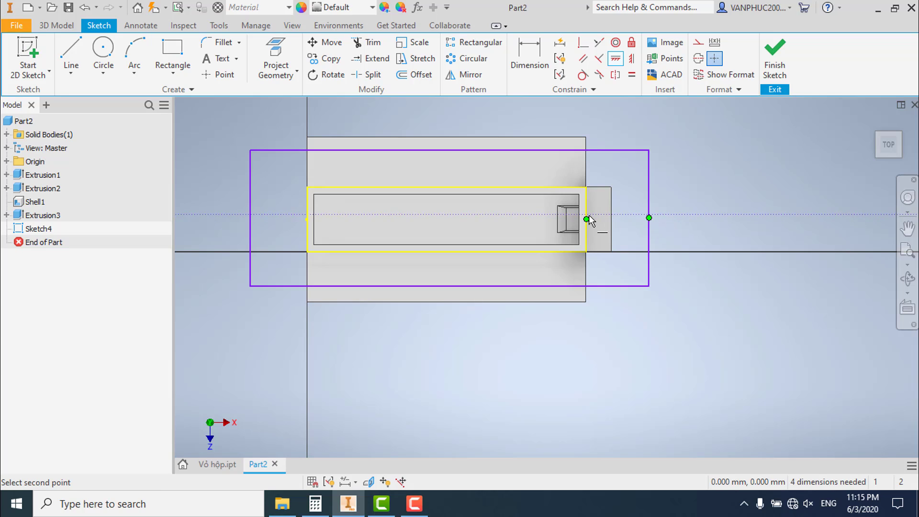
pyautogui.click(589, 220)
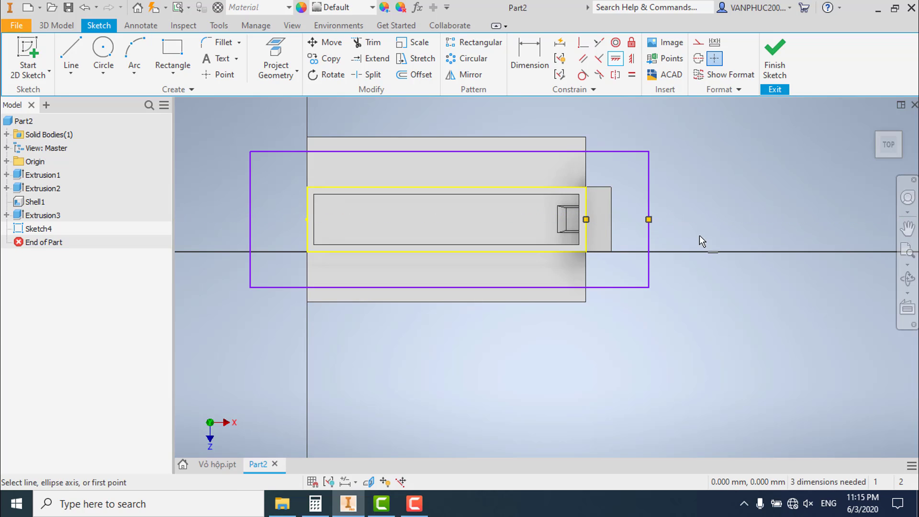
pyautogui.click(633, 60)
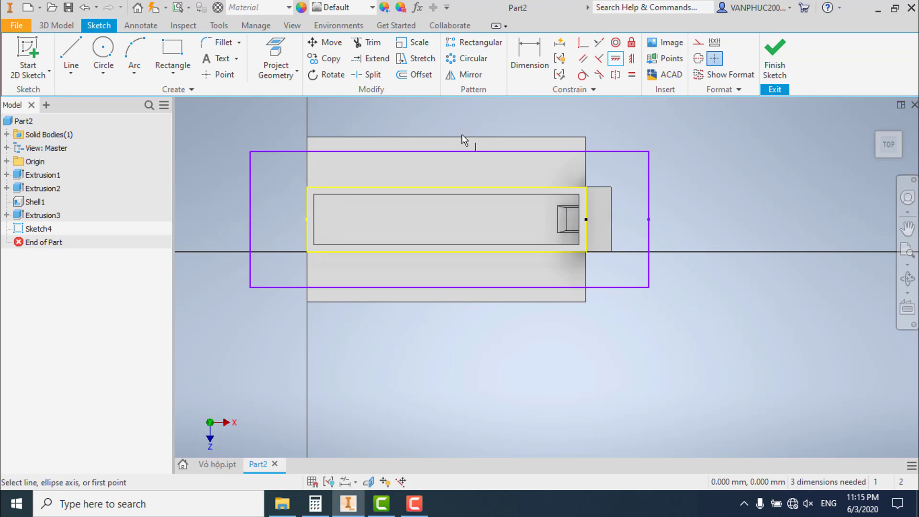
pyautogui.click(445, 187)
pyautogui.press('Escape')
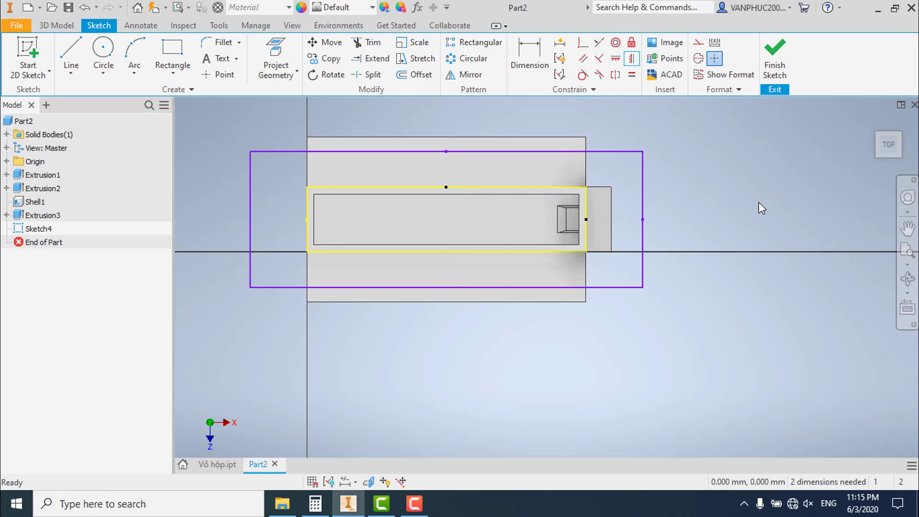
pyautogui.moveTo(659, 213); pyautogui.dragTo(715, 228, button='middle')
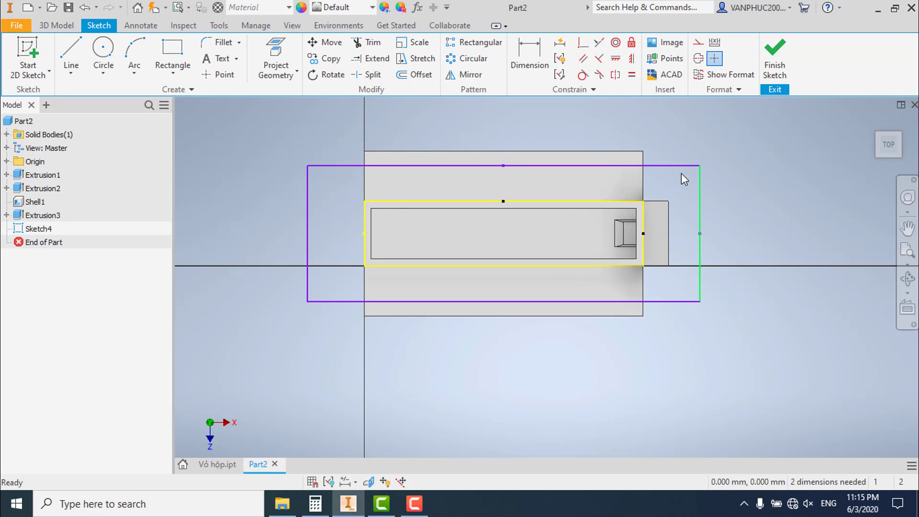
# - Dimension the rectangle 150 high and 390 wide
pyautogui.click(529, 62)
pyautogui.click(305, 219)
pyautogui.click(273, 223)
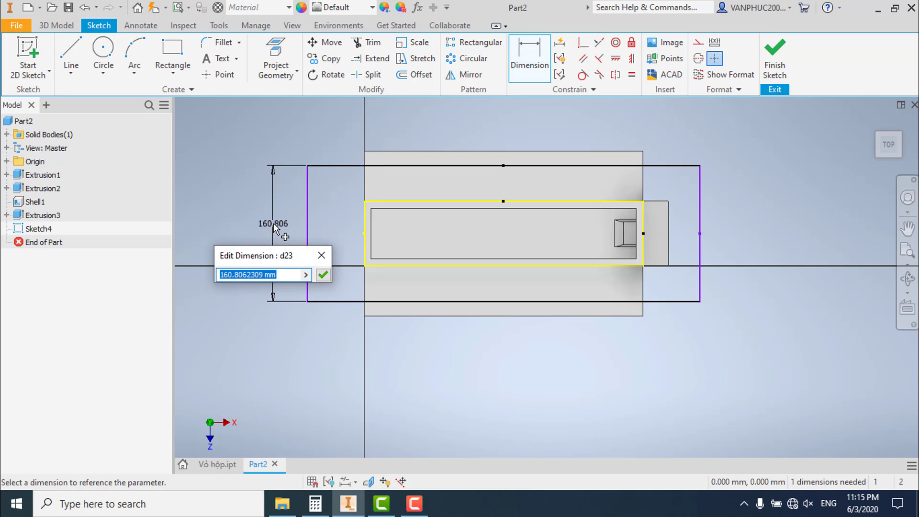
pyautogui.write('150')
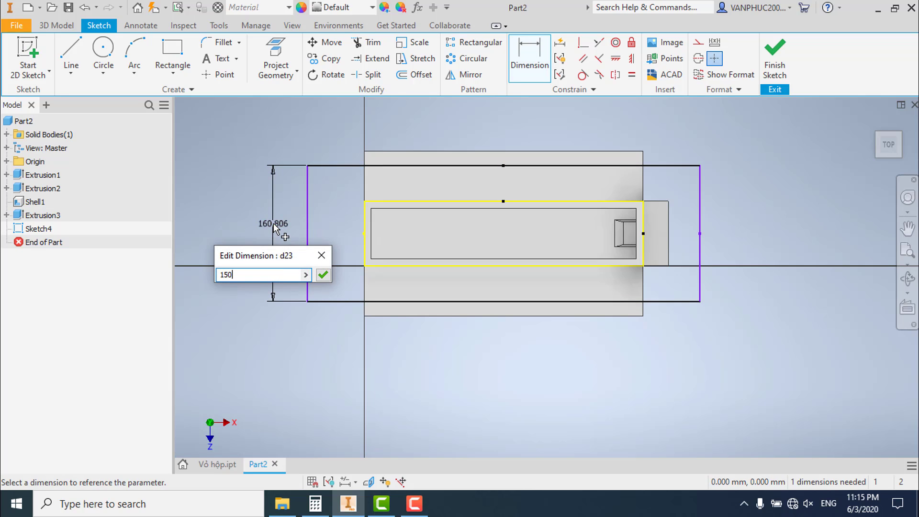
pyautogui.press('Return')
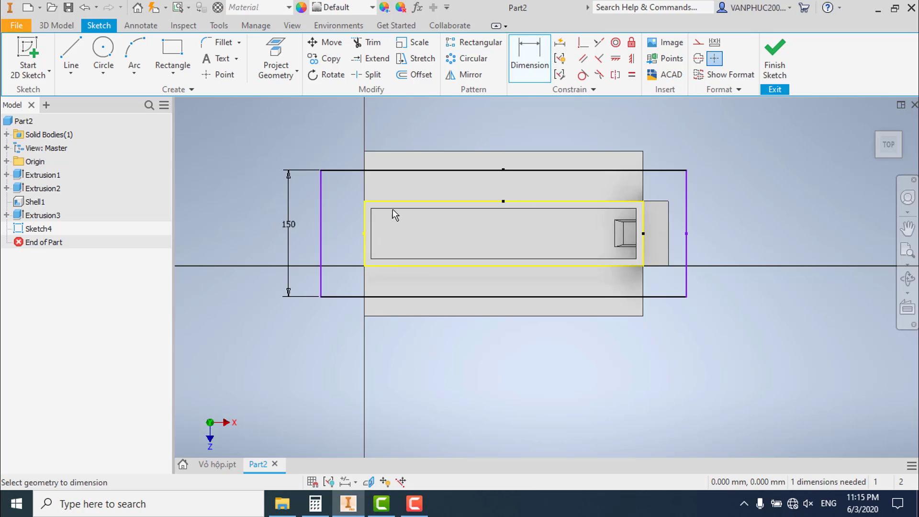
pyautogui.click(396, 170)
pyautogui.click(409, 142)
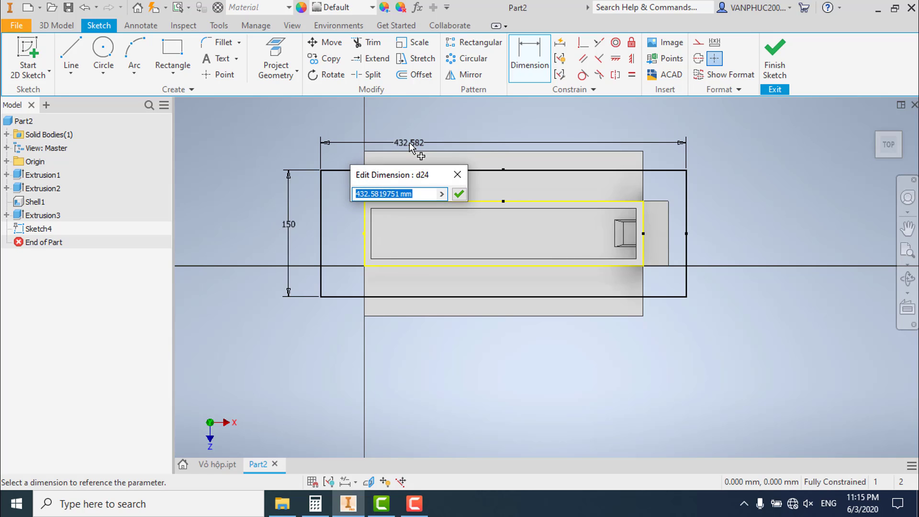
pyautogui.write('390')
pyautogui.press('Return')
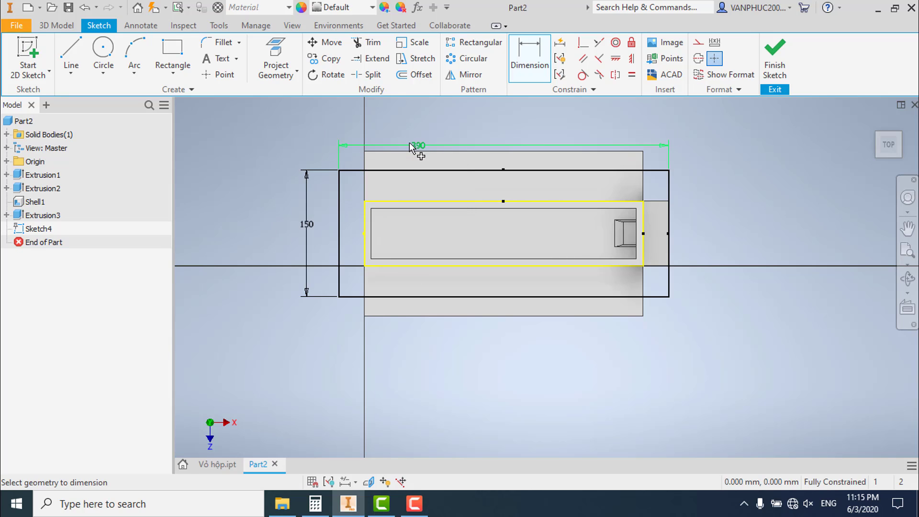
pyautogui.press('Escape')
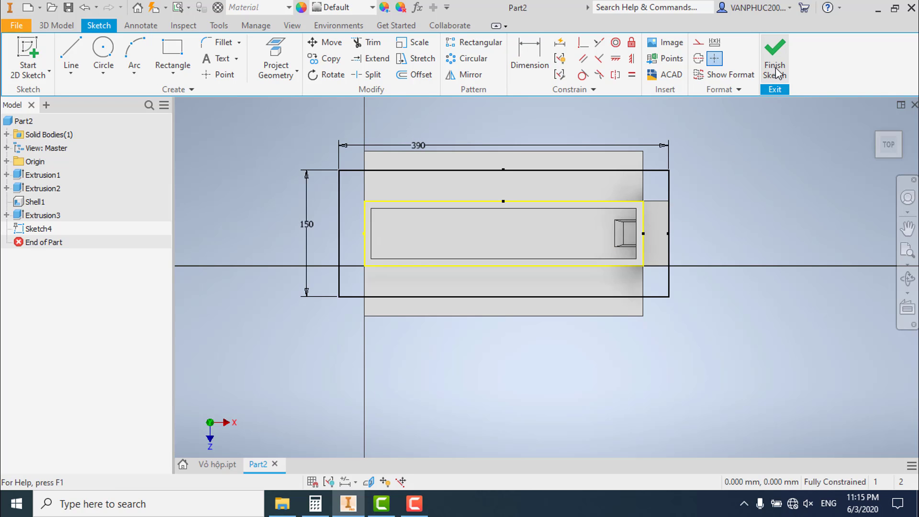
# - Extrude Sketch4's frame profile 16 mm downward to form the top flange
pyautogui.click(781, 67)
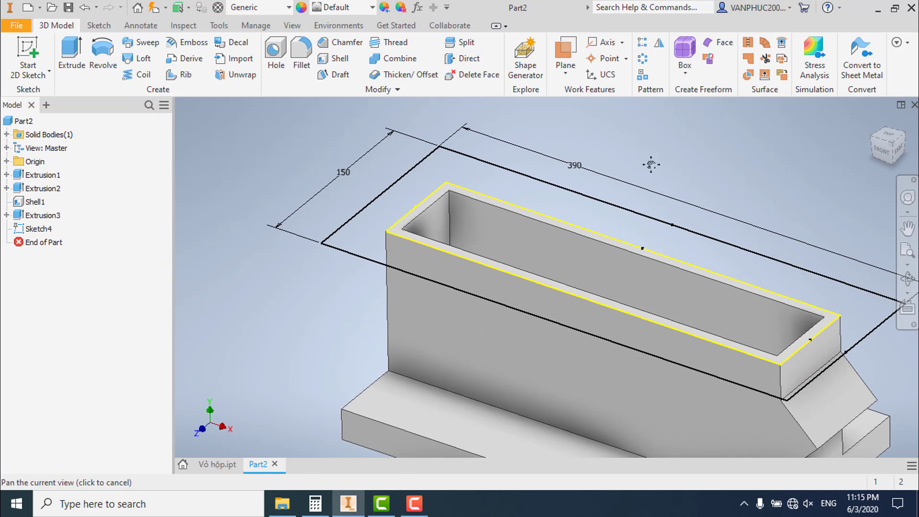
pyautogui.click(71, 57)
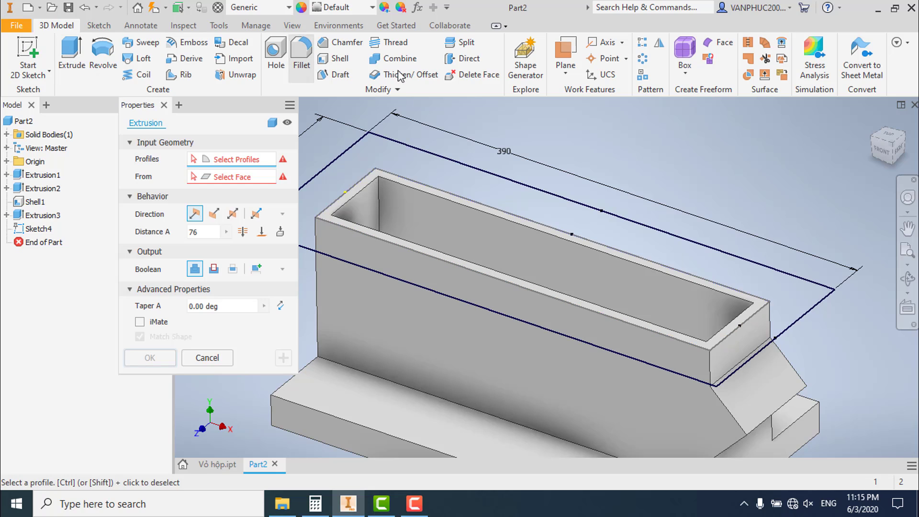
pyautogui.click(370, 154)
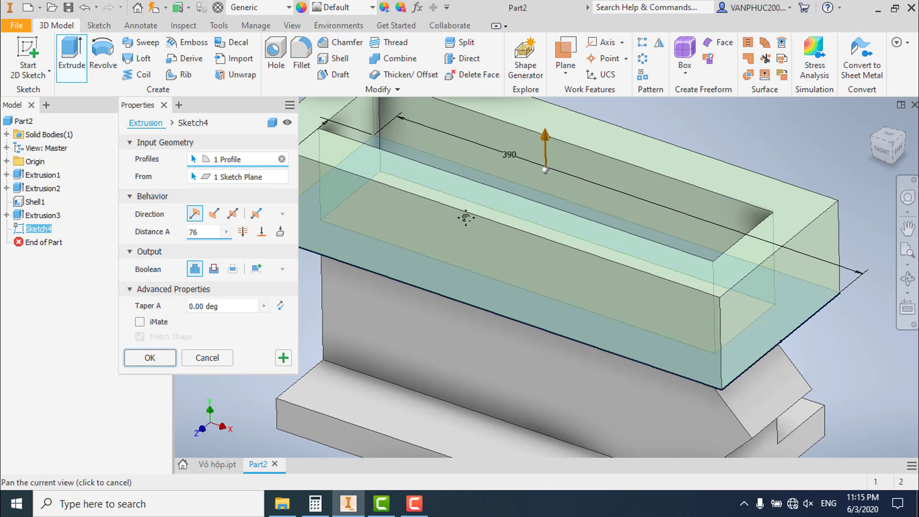
pyautogui.moveTo(371, 167); pyautogui.dragTo(444, 177, button='middle')
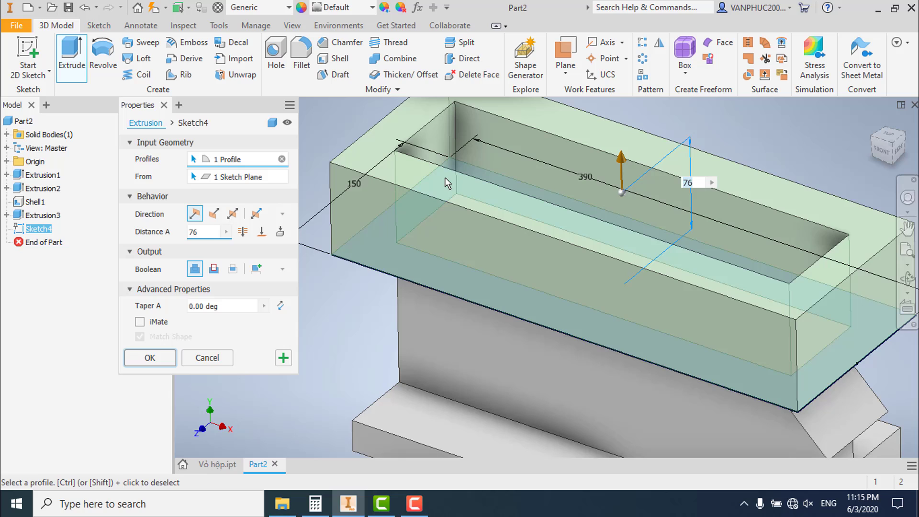
pyautogui.click(214, 214)
pyautogui.write('16')
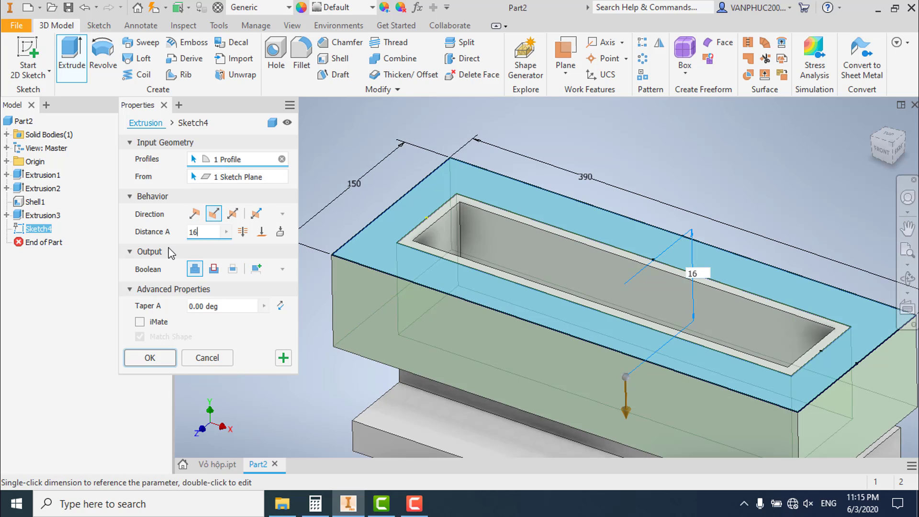
pyautogui.press('Return')
pyautogui.scroll(5, 277, 212)
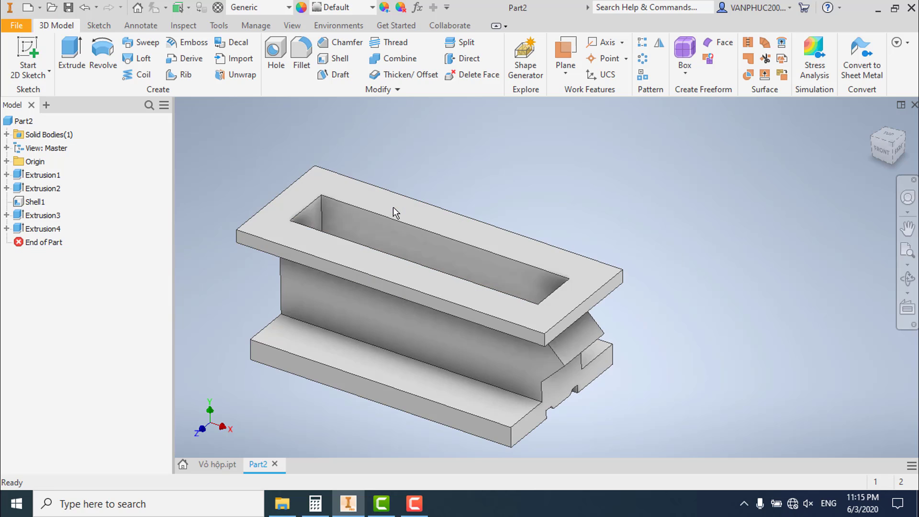
pyautogui.moveTo(452, 274)
pyautogui.keyDown('shift'); pyautogui.mouseDown(button='middle')
pyautogui.moveTo(463, 239)
pyautogui.moveTo(441, 266)
pyautogui.moveTo(408, 277)
pyautogui.moveTo(472, 254)
pyautogui.moveTo(570, 273)
pyautogui.moveTo(572, 302)
pyautogui.moveTo(632, 249)
pyautogui.mouseUp(button='middle'); pyautogui.keyUp('shift')
pyautogui.click(872, 121)
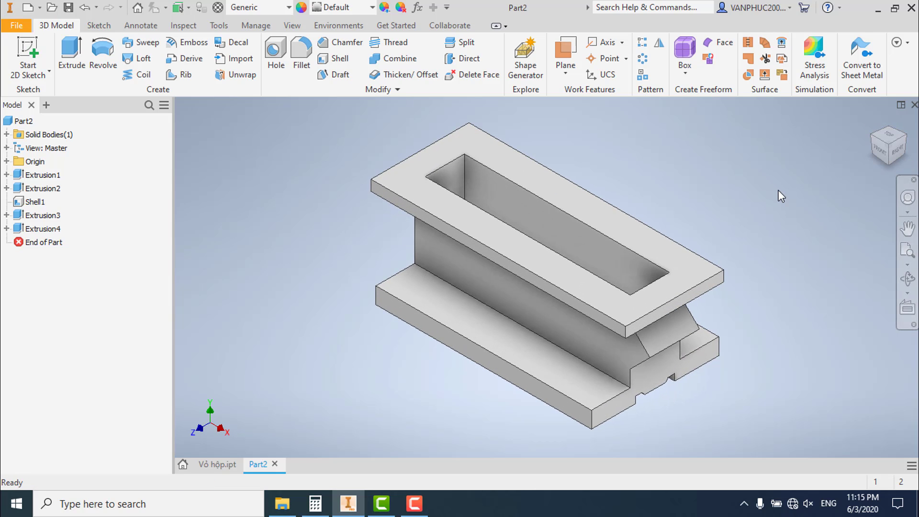
pyautogui.moveTo(727, 230); pyautogui.dragTo(708, 233, button='middle')
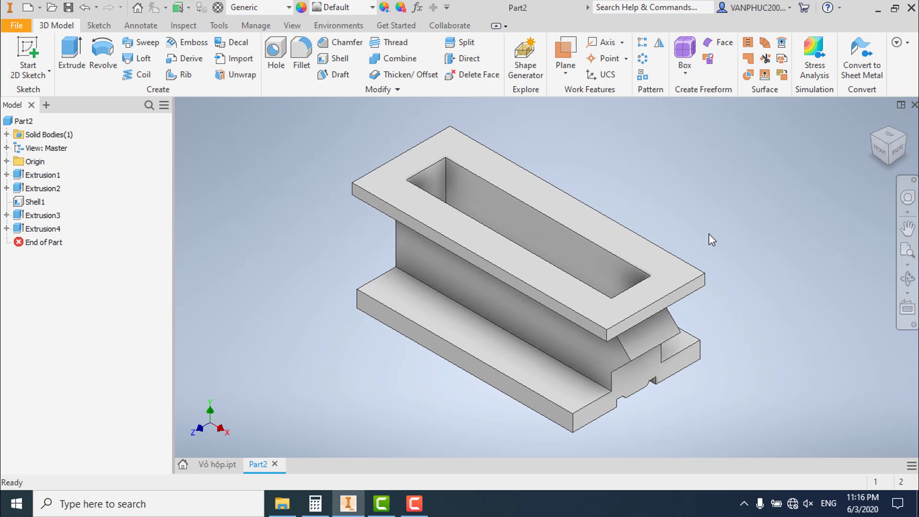